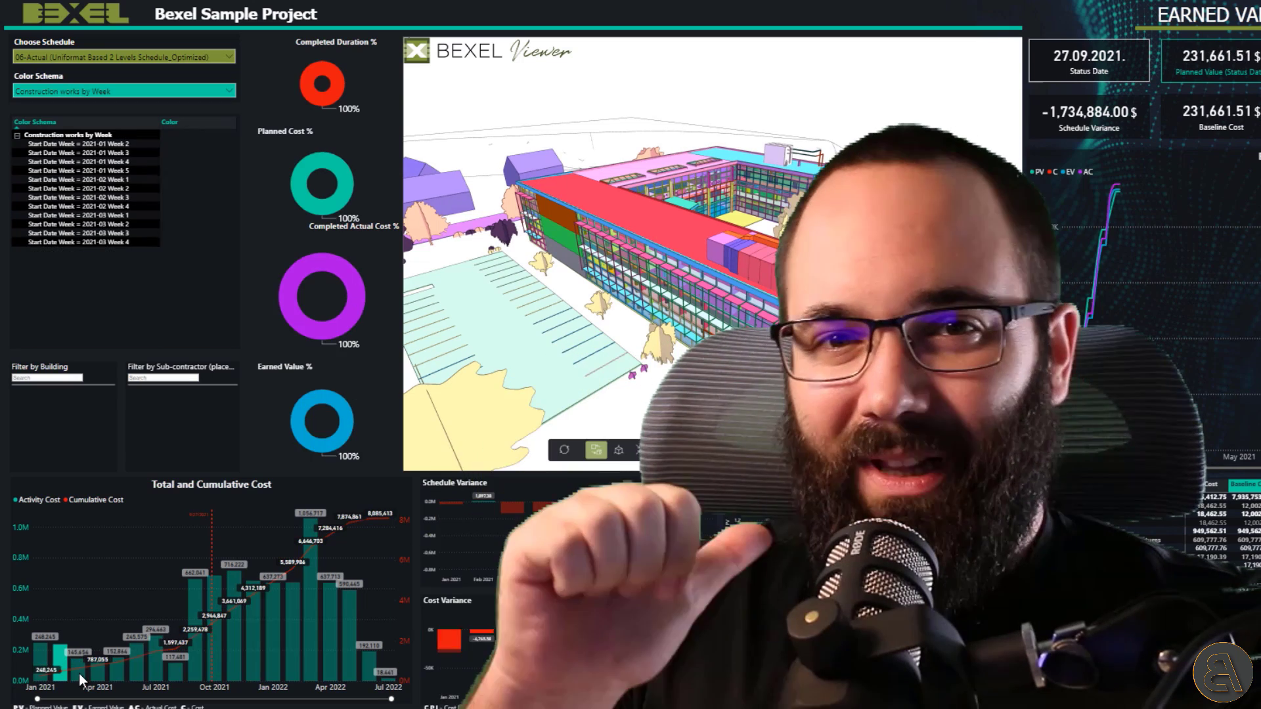
Filter the cost chart to March–June 2021 and switch to the Payment Certificate page.
left_click(80, 671, "ctrl")
left_click(98, 673, "ctrl")
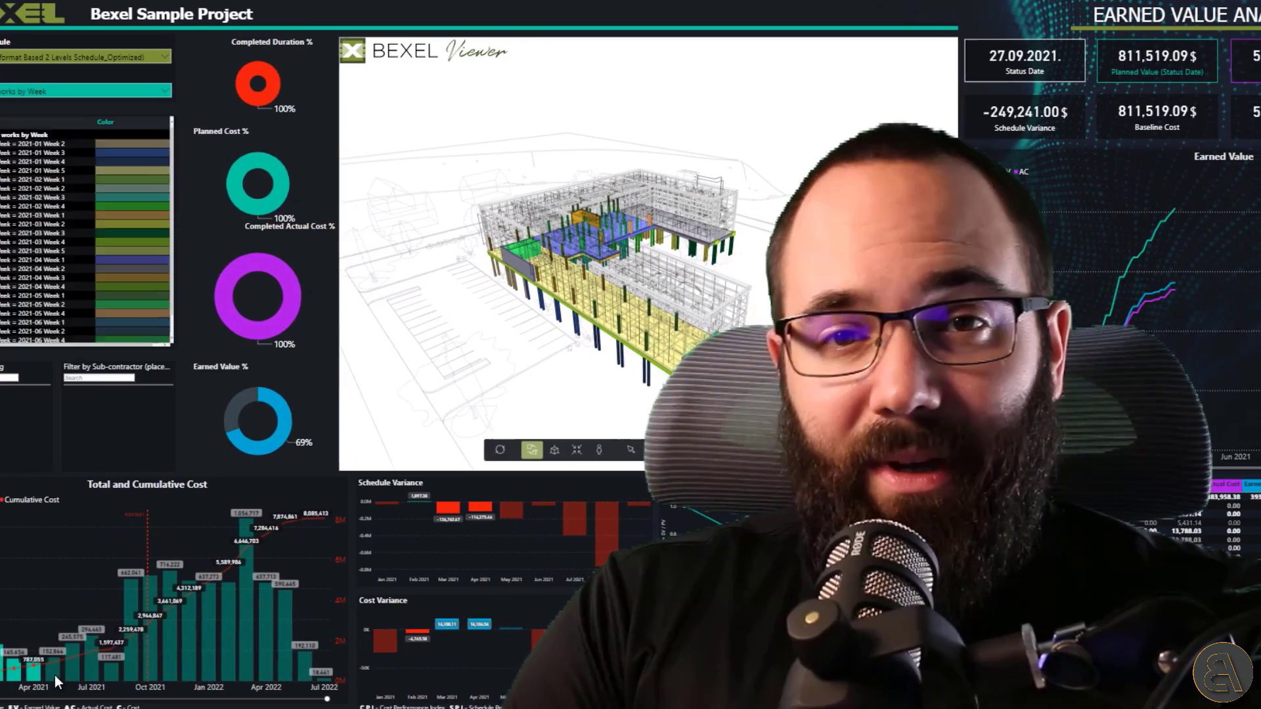
left_click(54, 675, "ctrl")
left_click(72, 672, "ctrl")
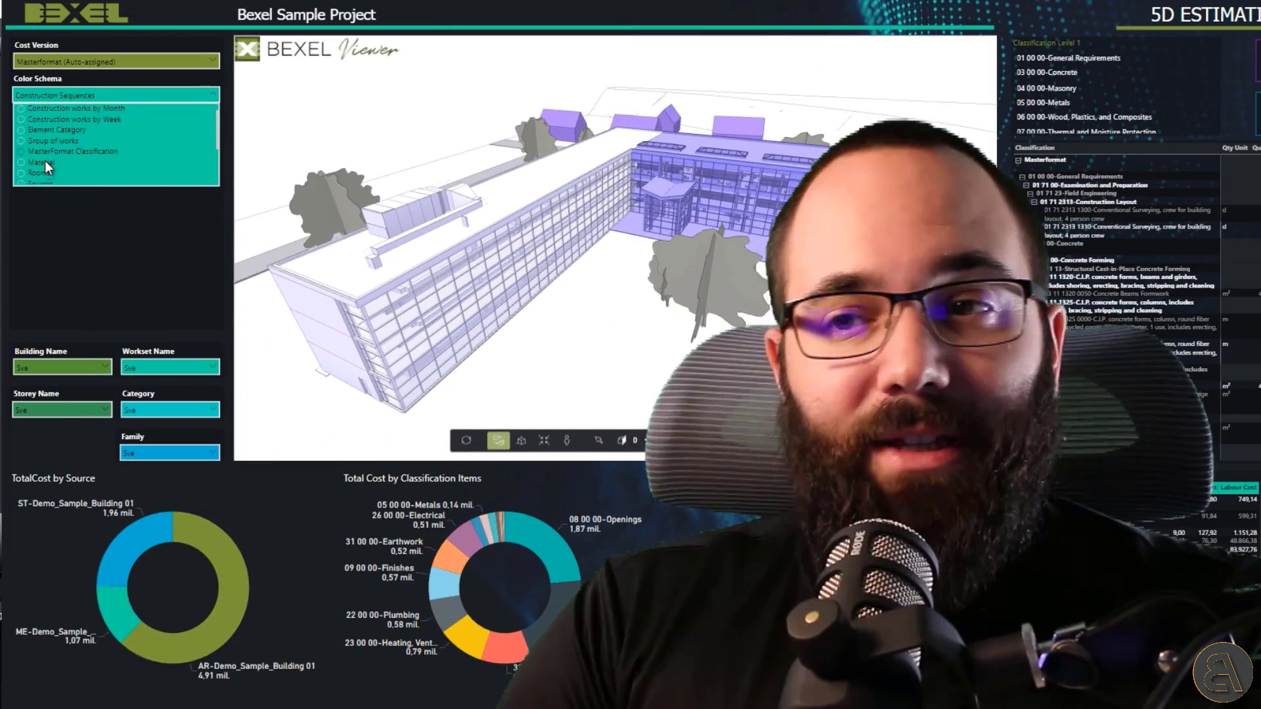
left_click(45, 160)
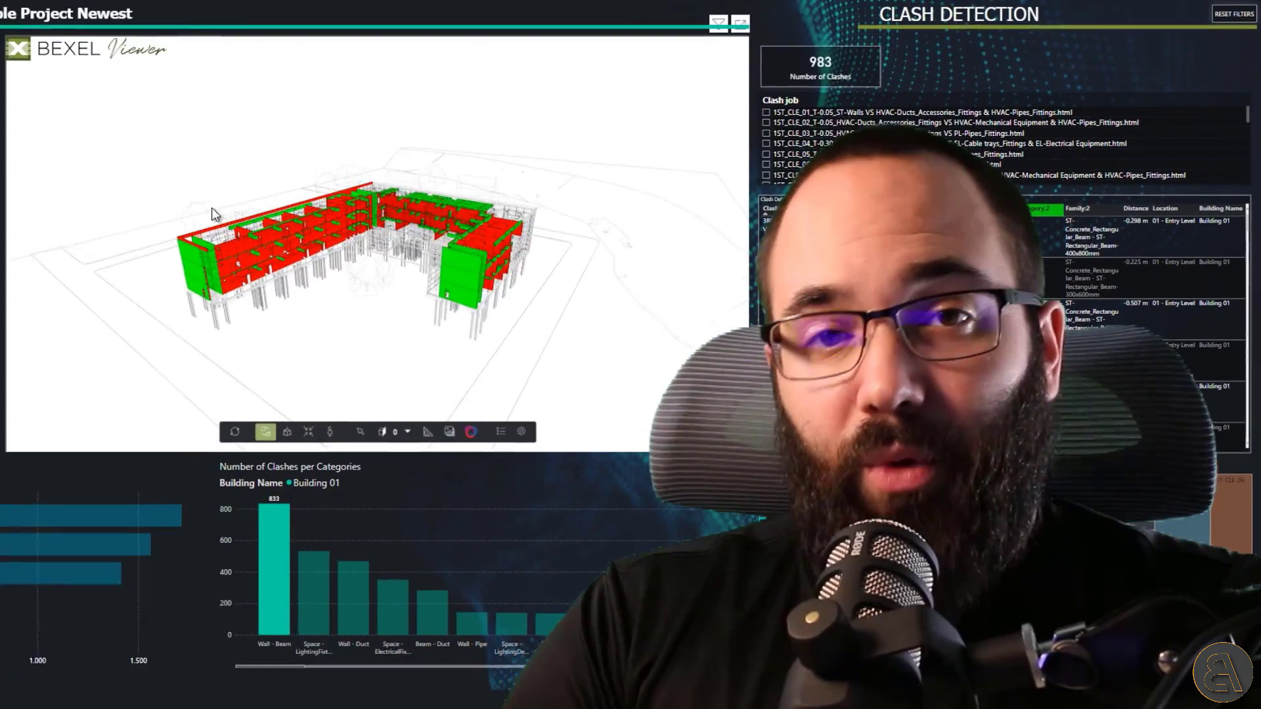
scroll(283, 298, "up", 5)
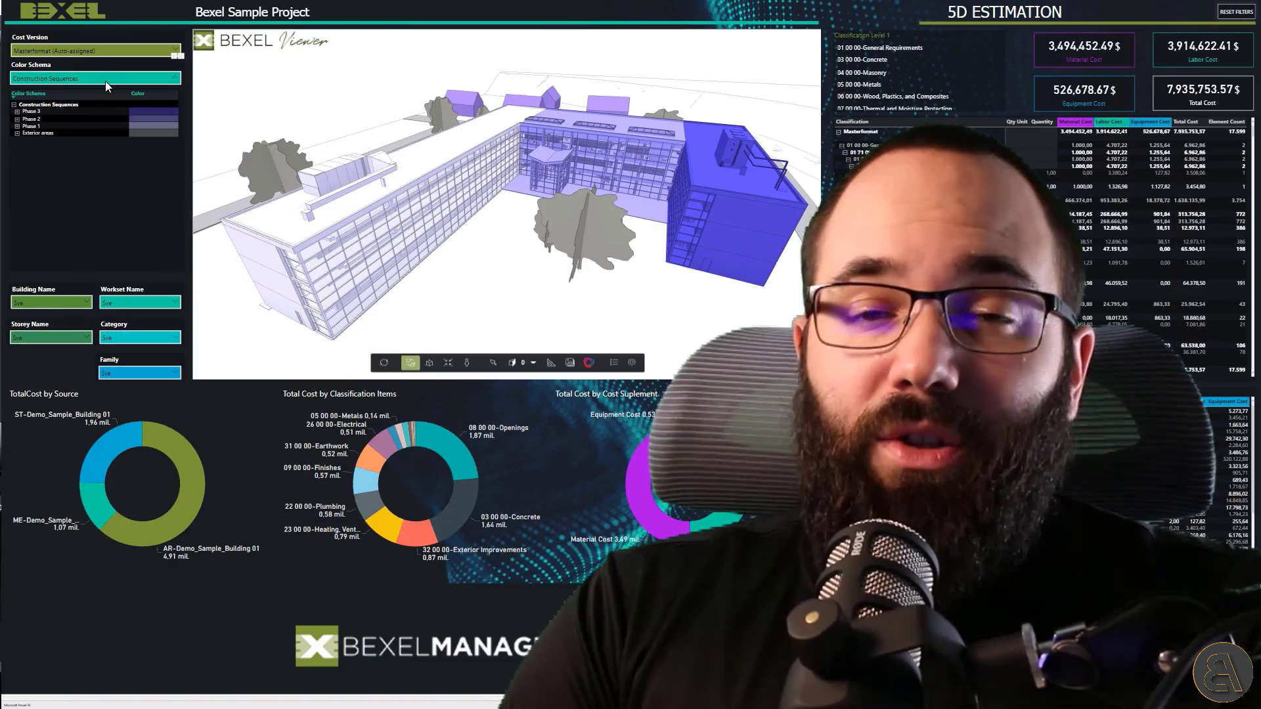
Colour the model by Material, then by Construction works by Month.
left_click(106, 81)
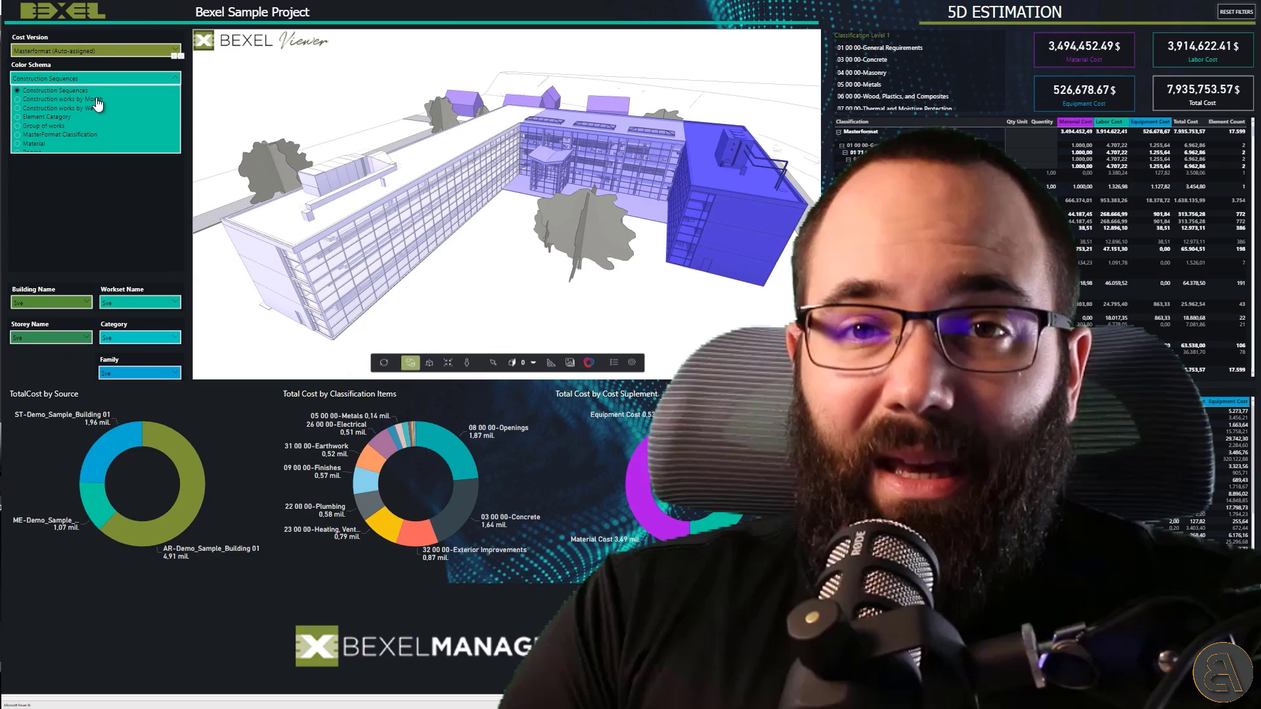
scroll(38, 139, "down", 1)
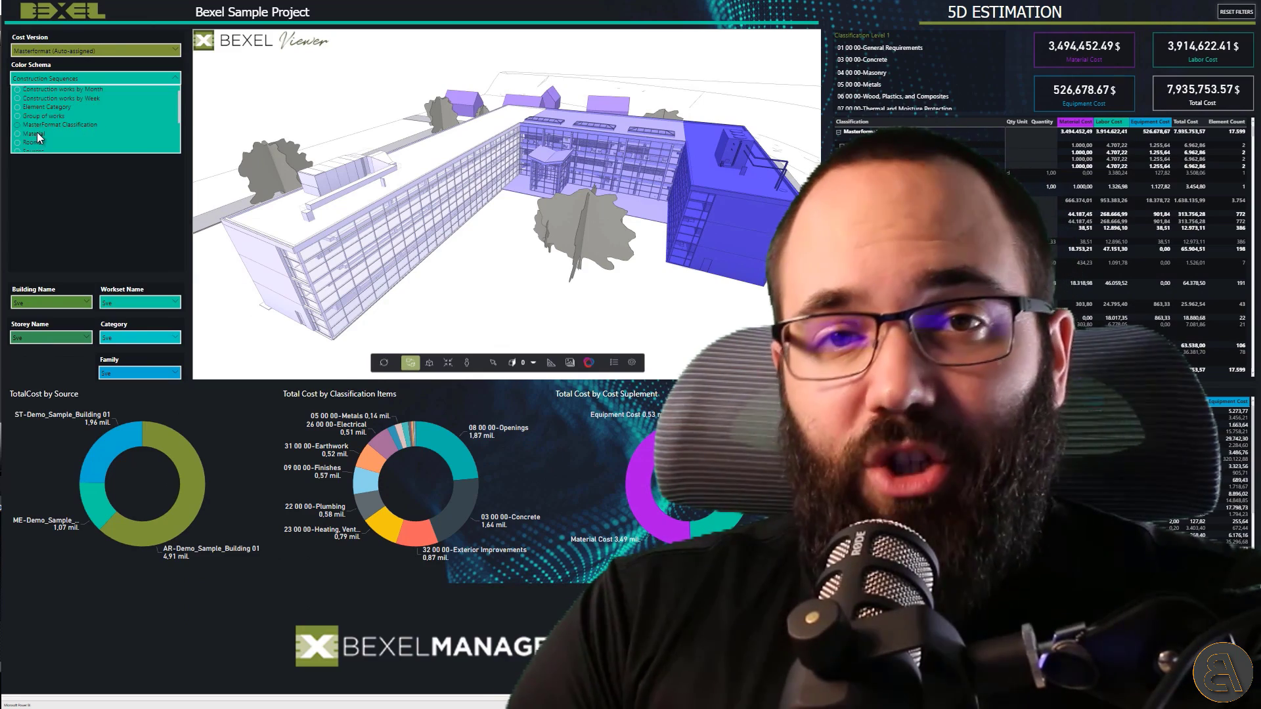
left_click(34, 133)
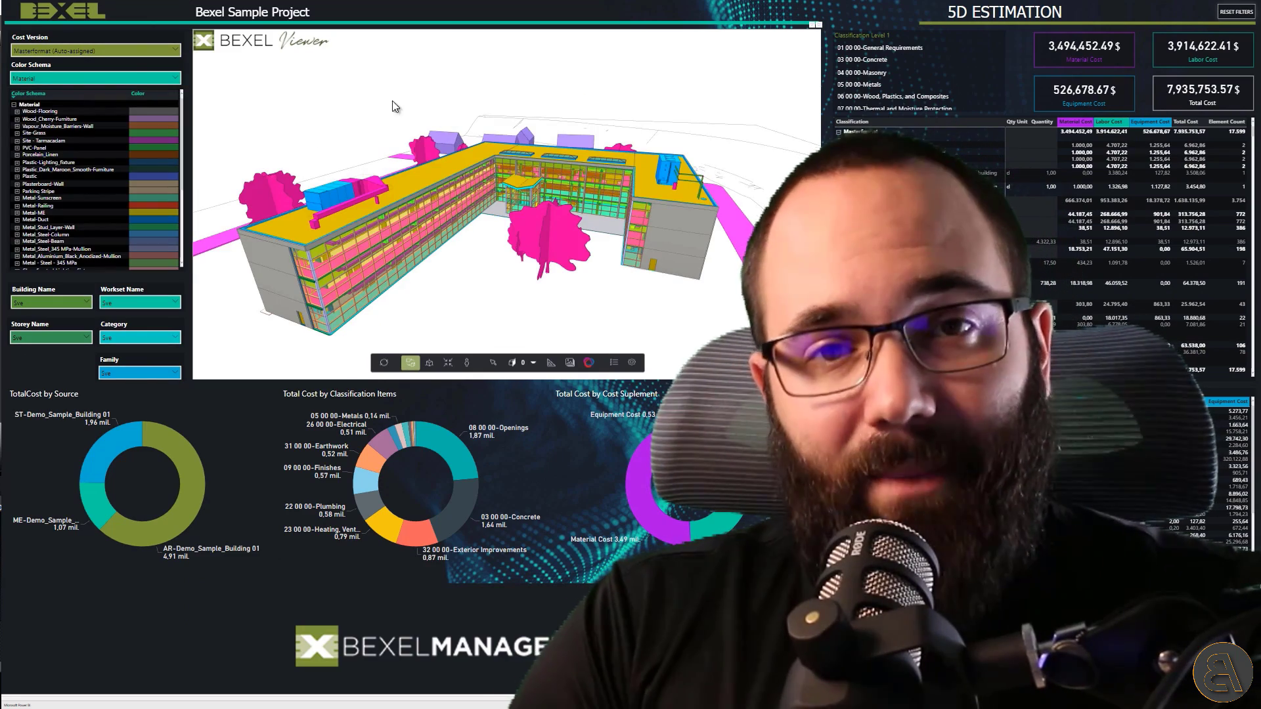
left_click(79, 78)
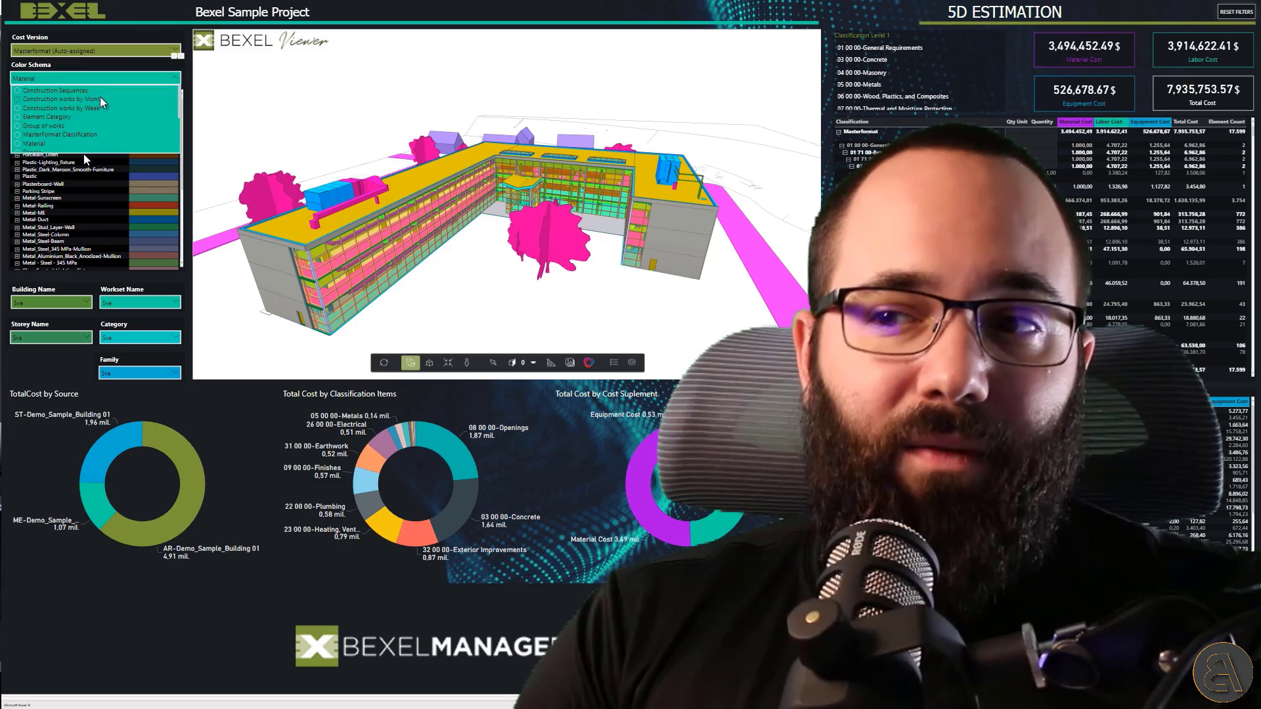
left_click(101, 99)
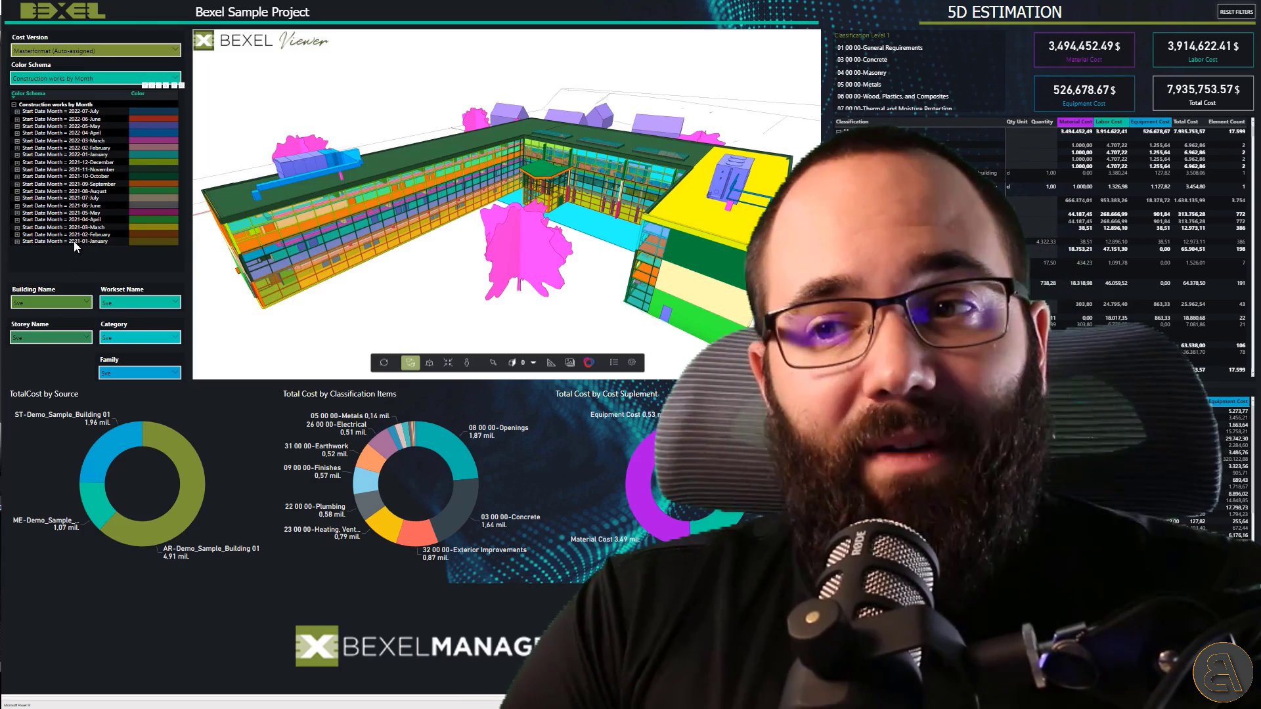
Show months February 2021 to February 2022, then pick one element to filter costs.
left_click(48, 233)
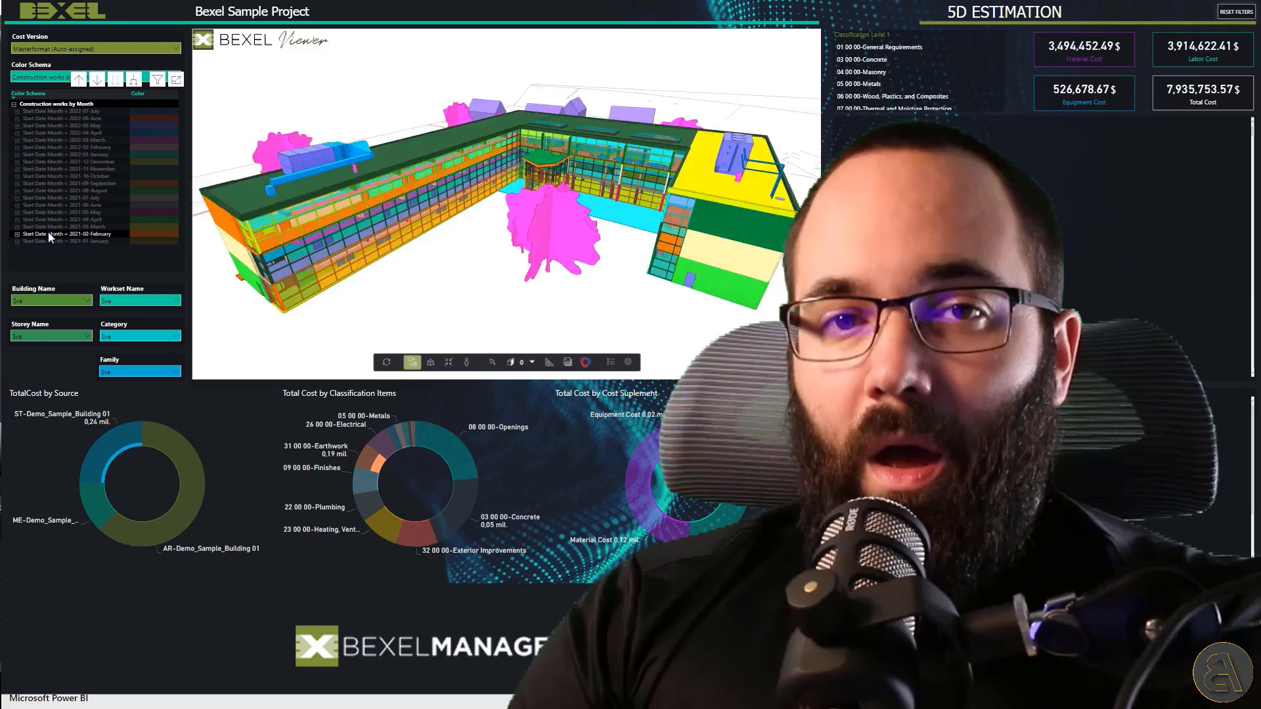
left_click(49, 228, "ctrl")
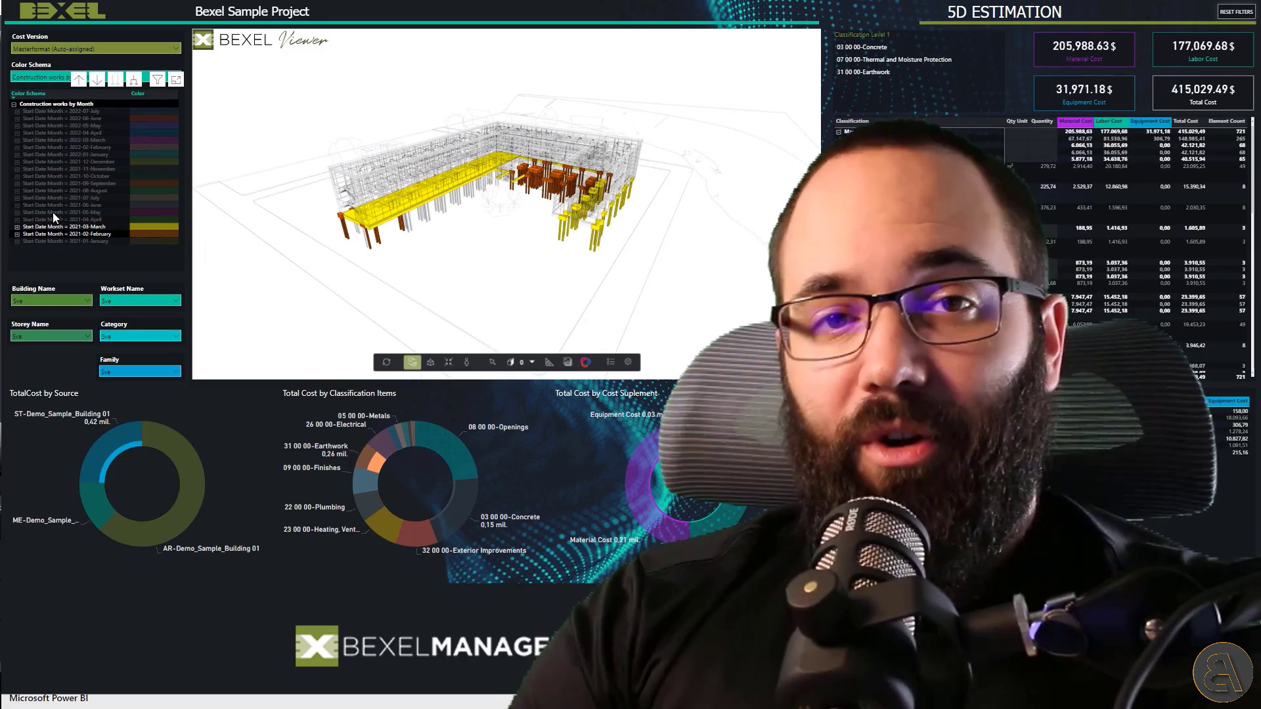
left_click(52, 212, "ctrl")
left_click(53, 205, "ctrl")
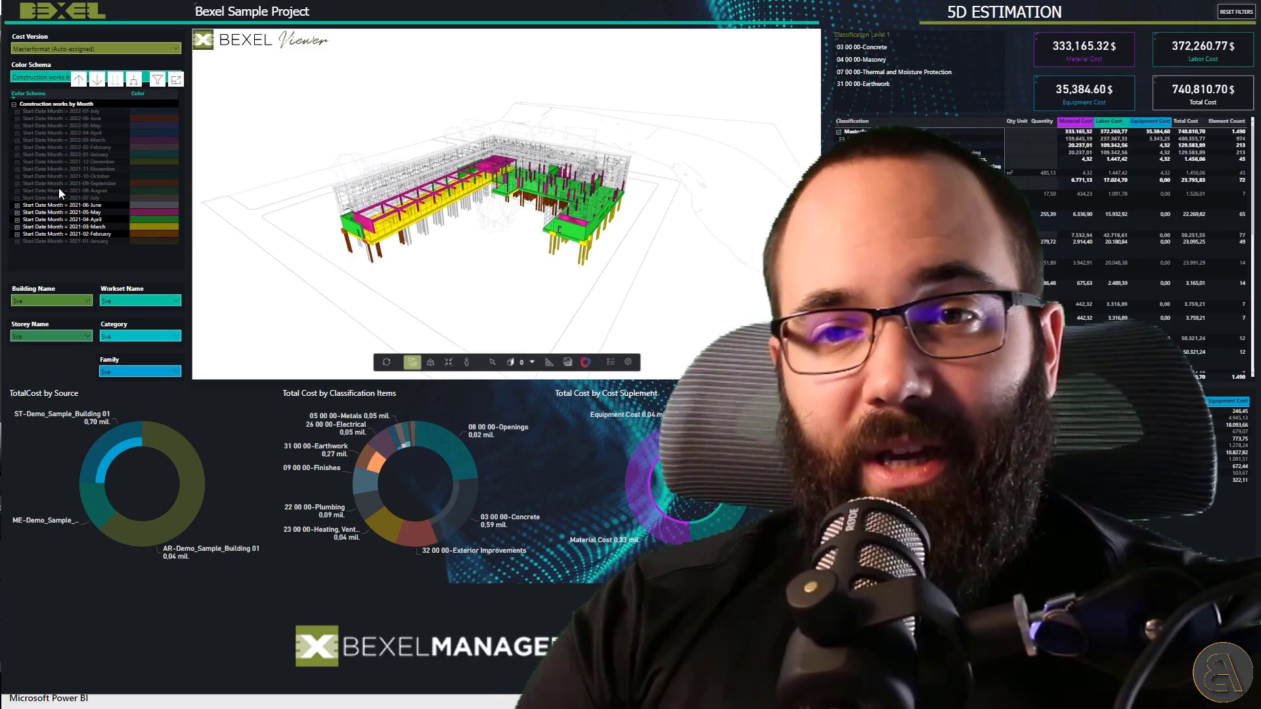
left_click(58, 188, "ctrl")
left_click(57, 183, "ctrl")
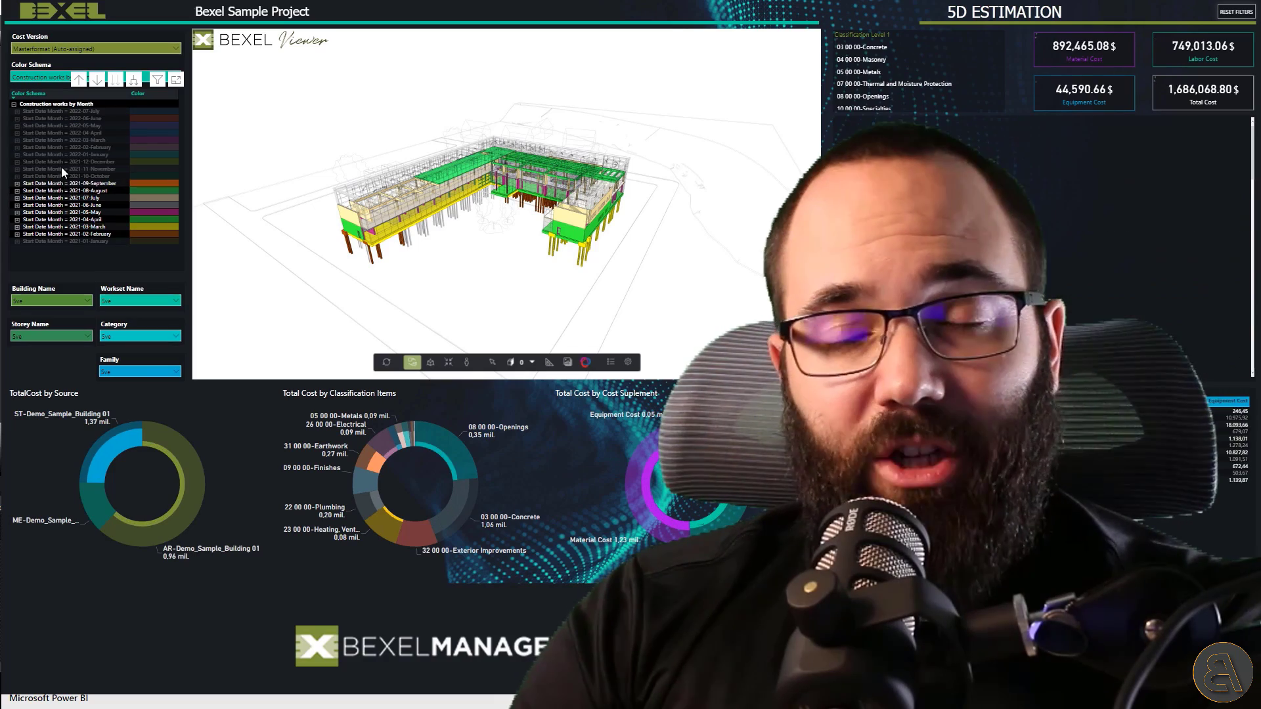
left_click(62, 168, "ctrl")
left_click(62, 160, "ctrl")
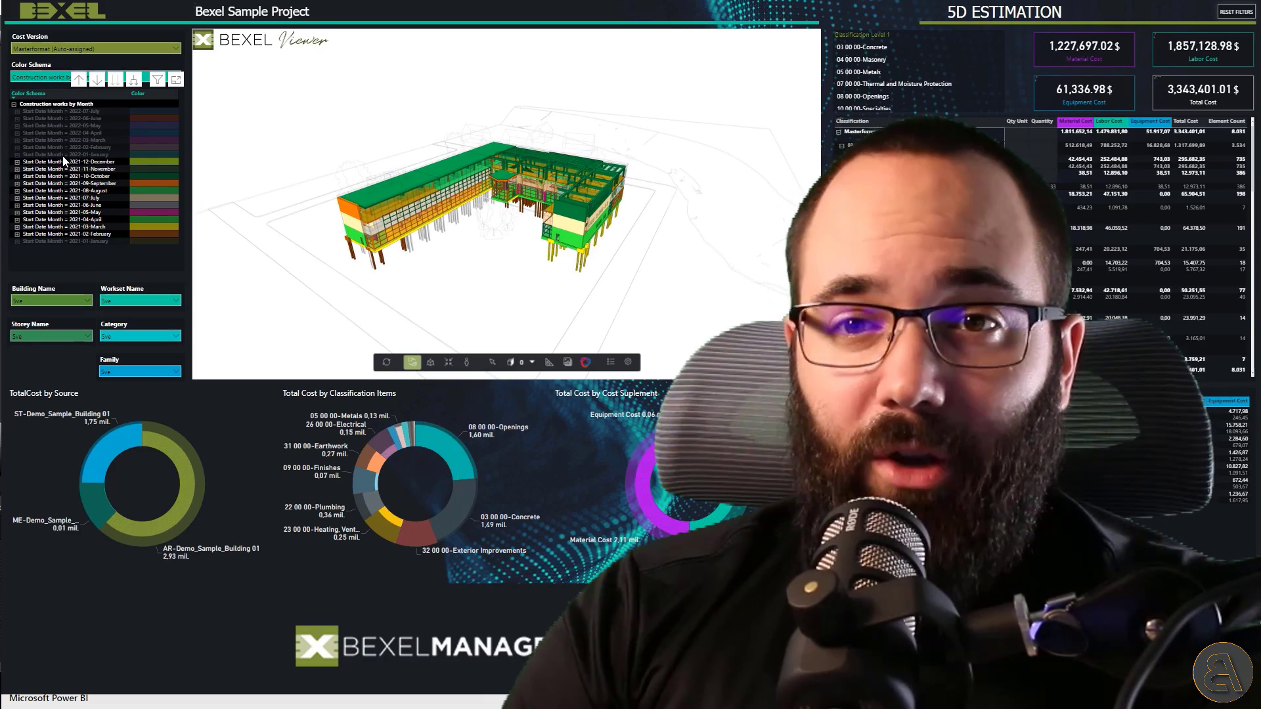
left_click(62, 155, "ctrl")
left_click(64, 146, "ctrl")
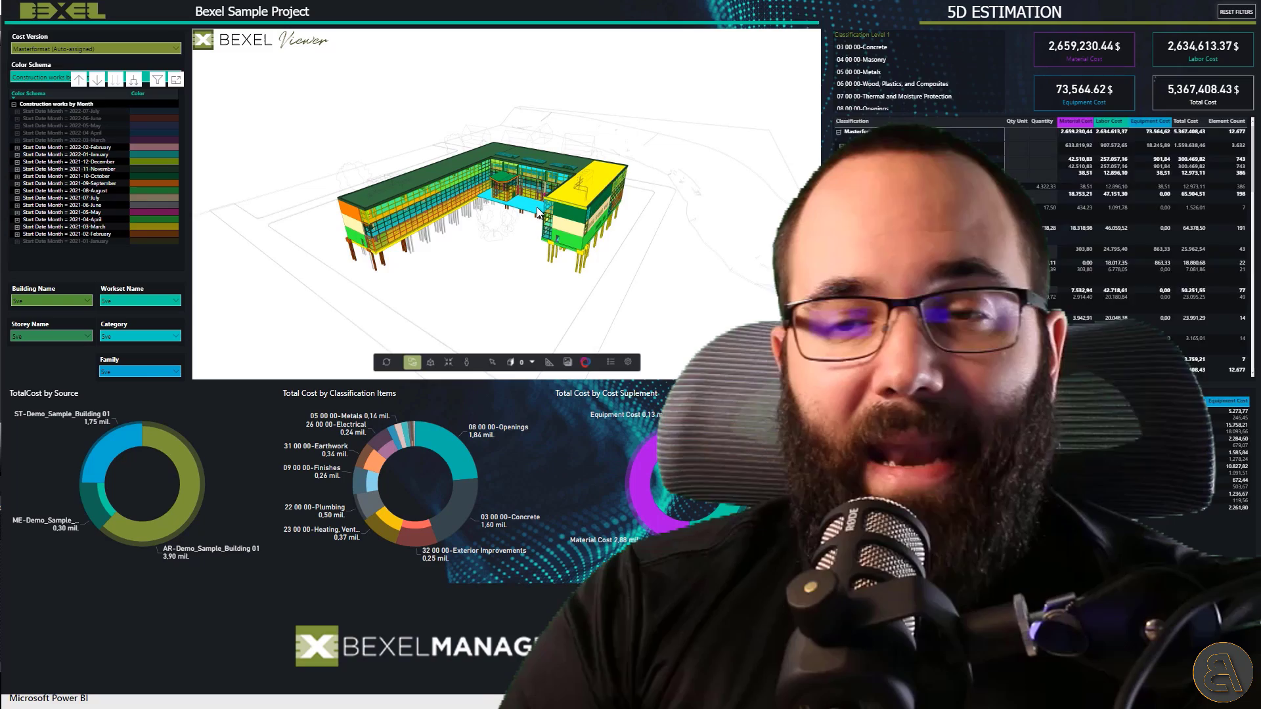
left_click(492, 362)
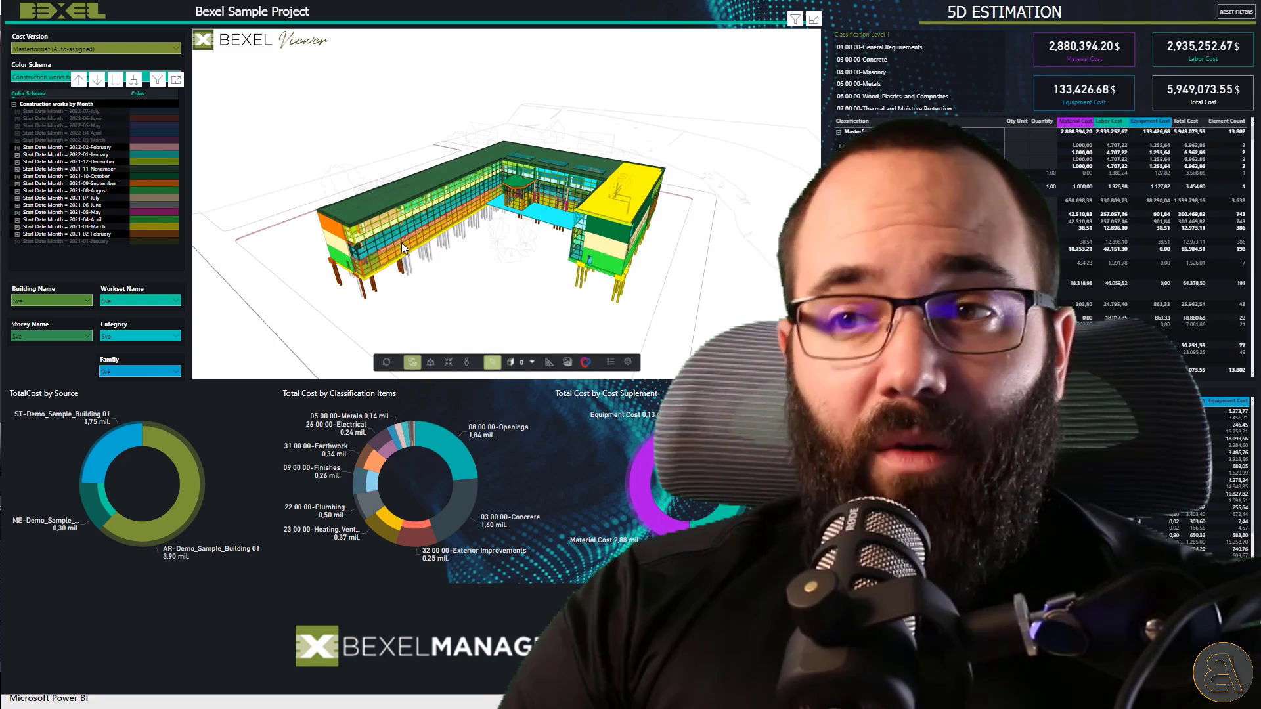
left_click(401, 241)
Filter the 5D dashboard to 09 00 00-Finishes.
scroll(415, 233, "up", 2)
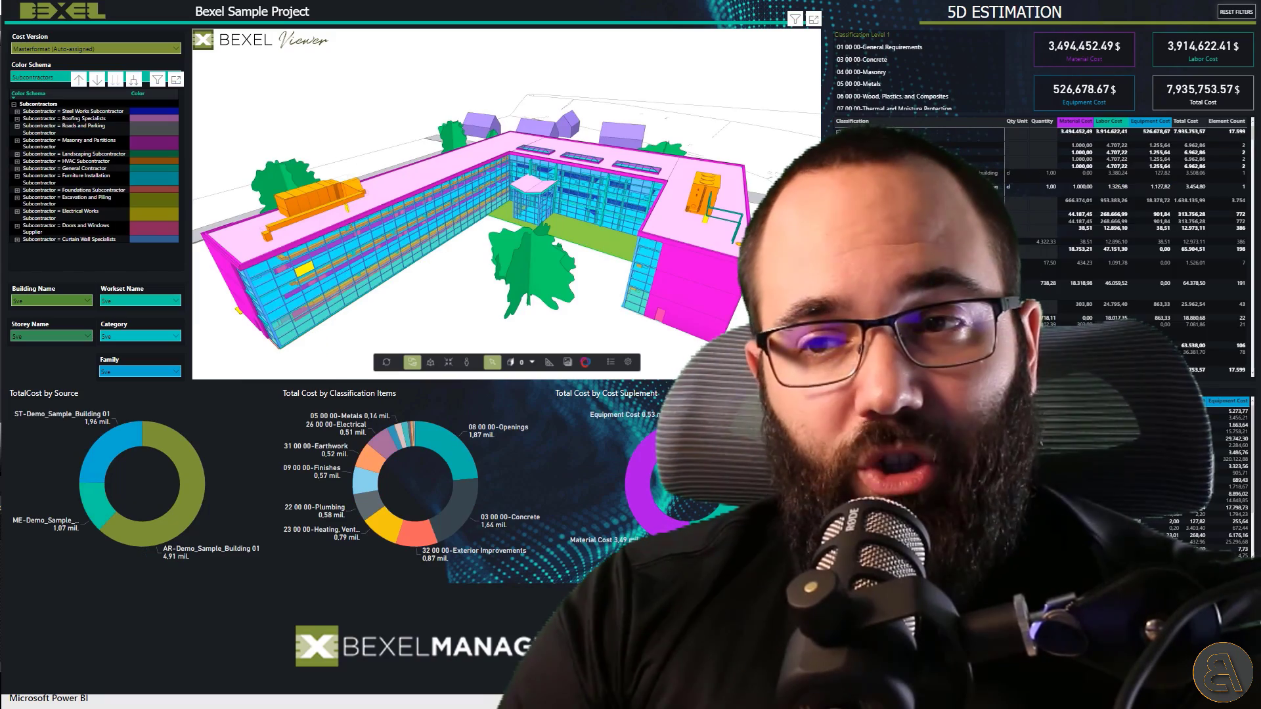
scroll(1117, 250, "down", 3)
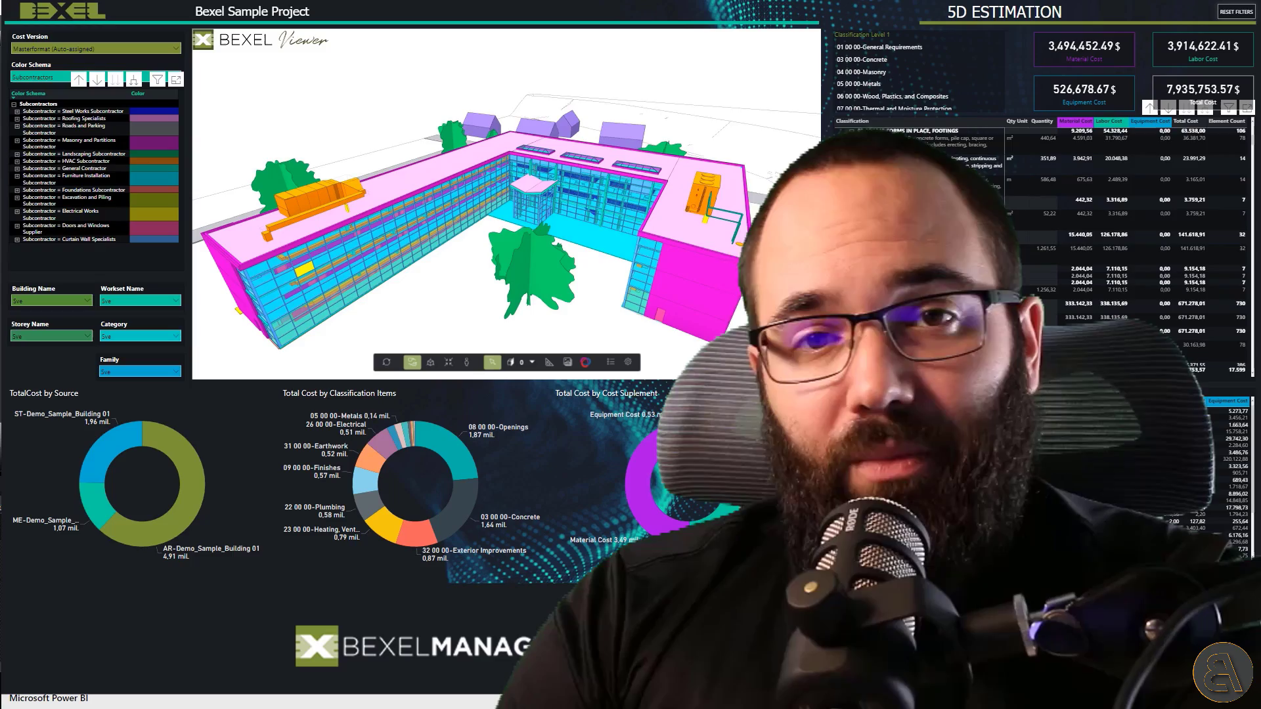
left_click(1117, 246)
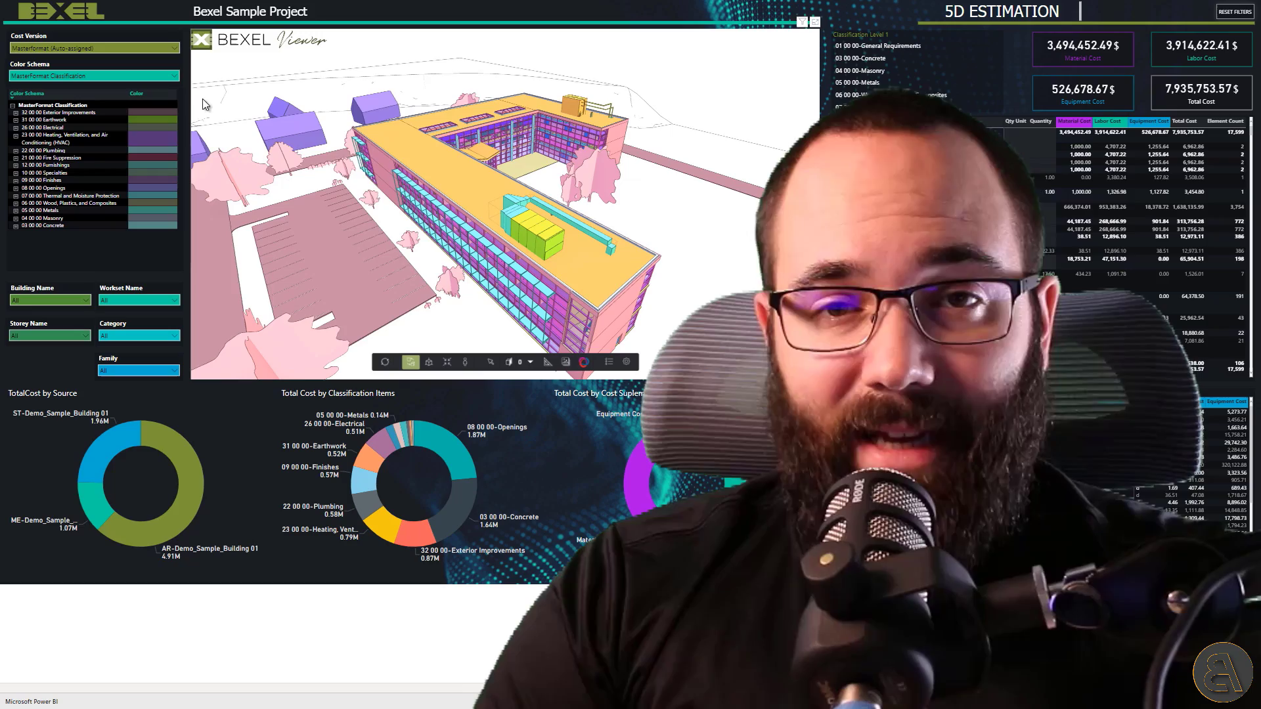
Colour the model by Construction works by Week and orbit along the red roof.
left_click(175, 80)
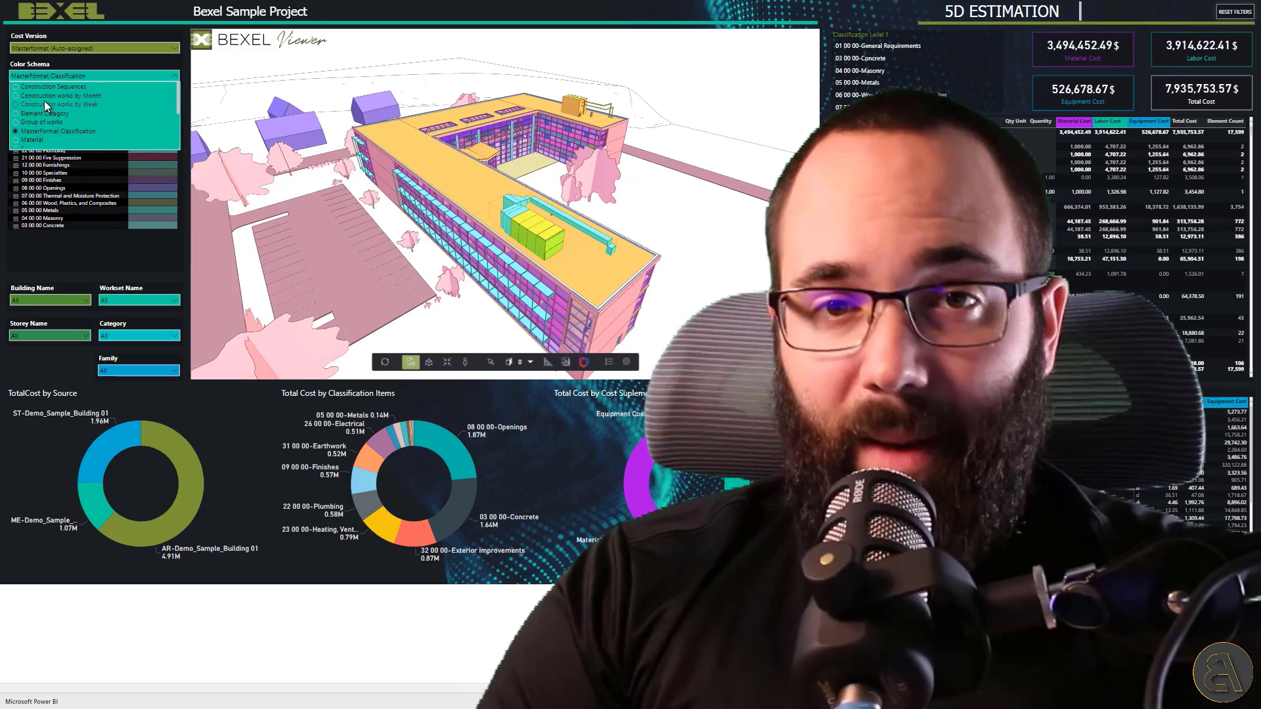
left_click(44, 103)
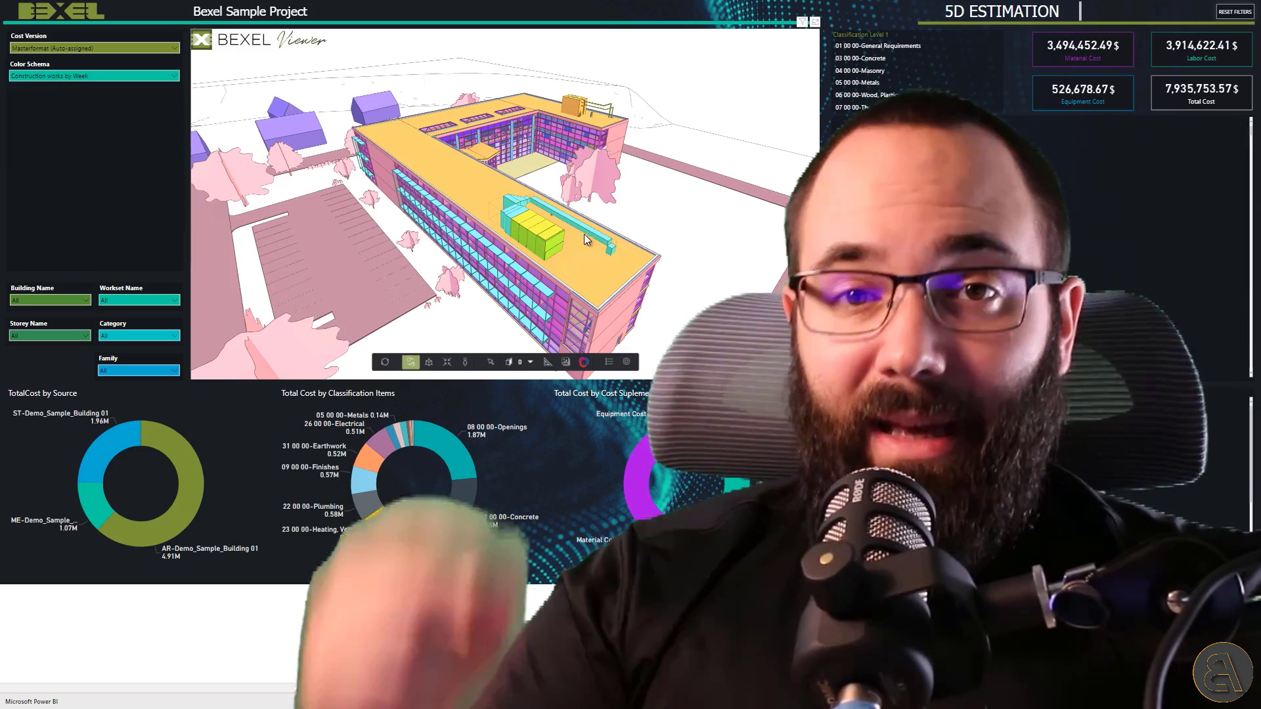
scroll(574, 232, "down", 5)
left_click_drag(574, 231, 541, 193)
scroll(440, 232, "up", 5)
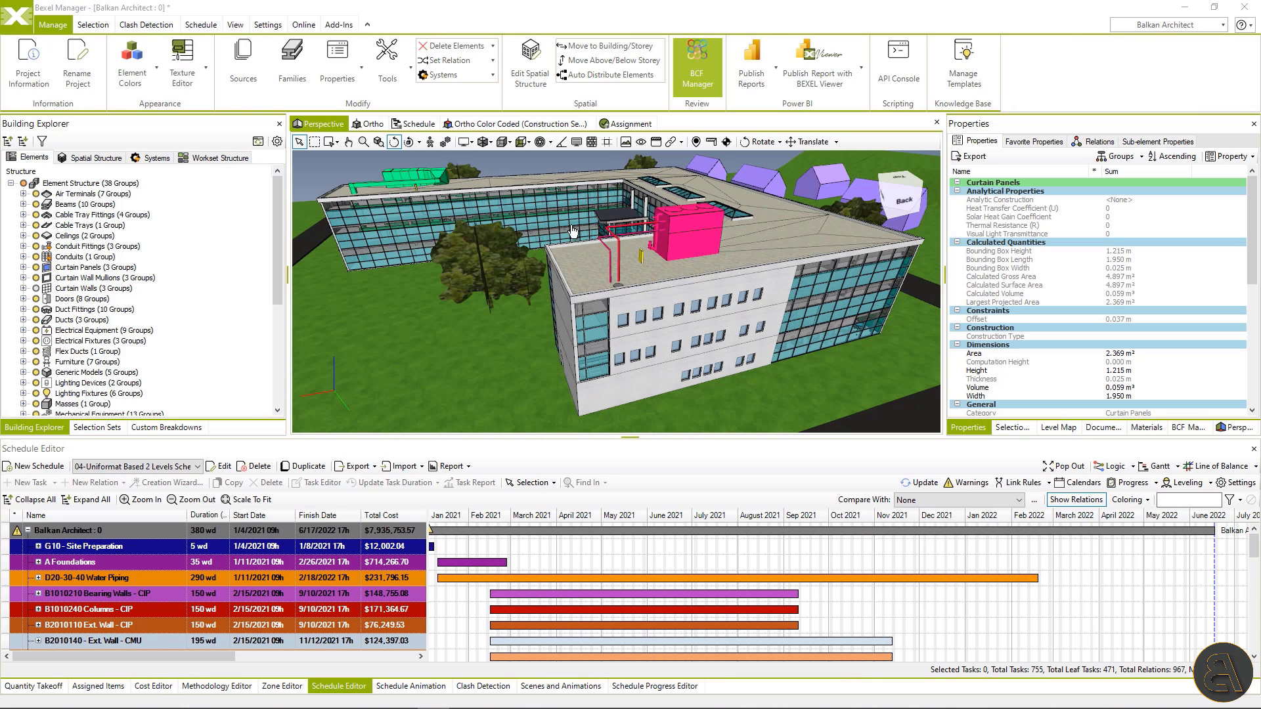
Check the Power BI reports available to publish, then show the Construction Sequence custom breakdown.
left_click(862, 69)
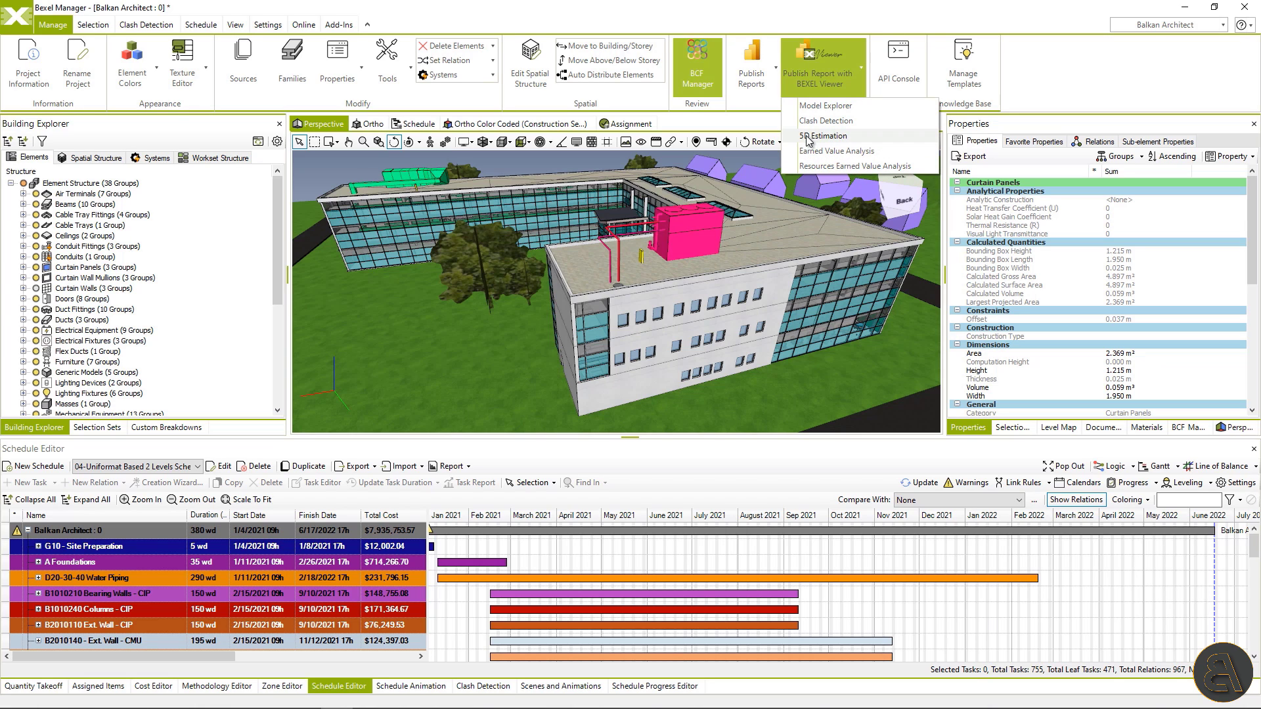
left_click(167, 427)
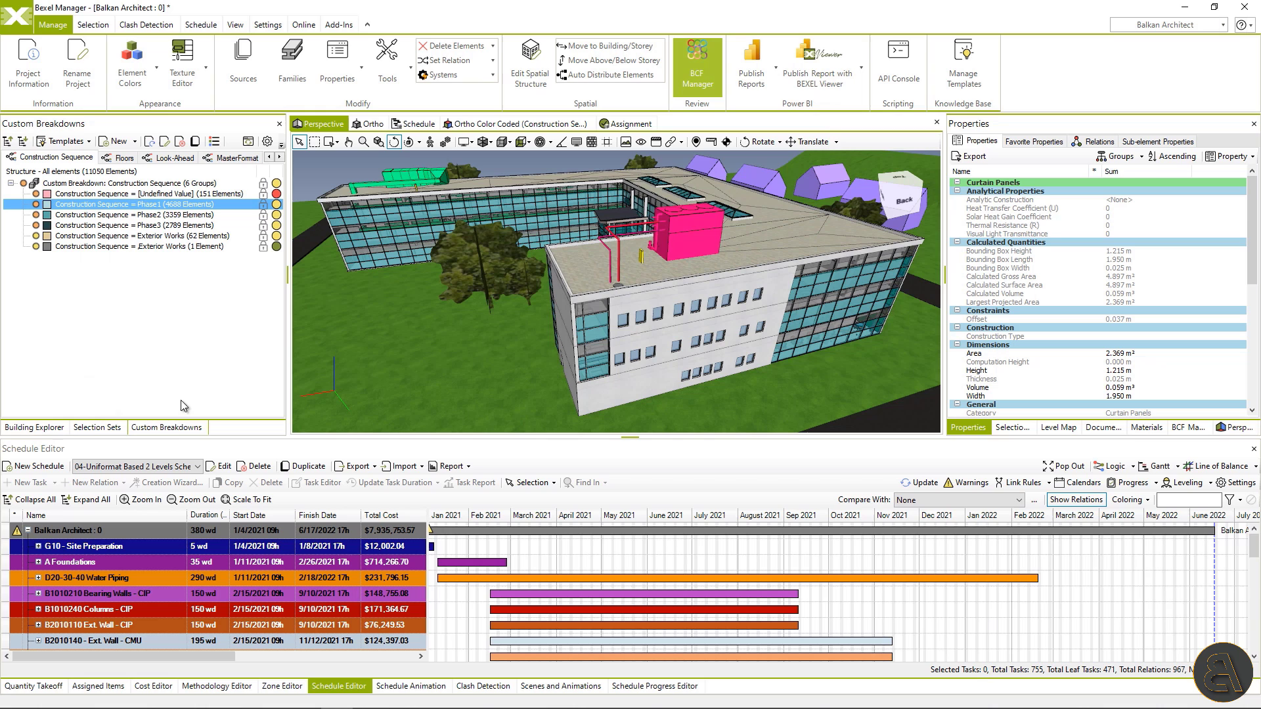
Compare Look-Ahead, MasterFormat and Material colour coding, ending on Look-Ahead month groups.
left_click(1235, 427)
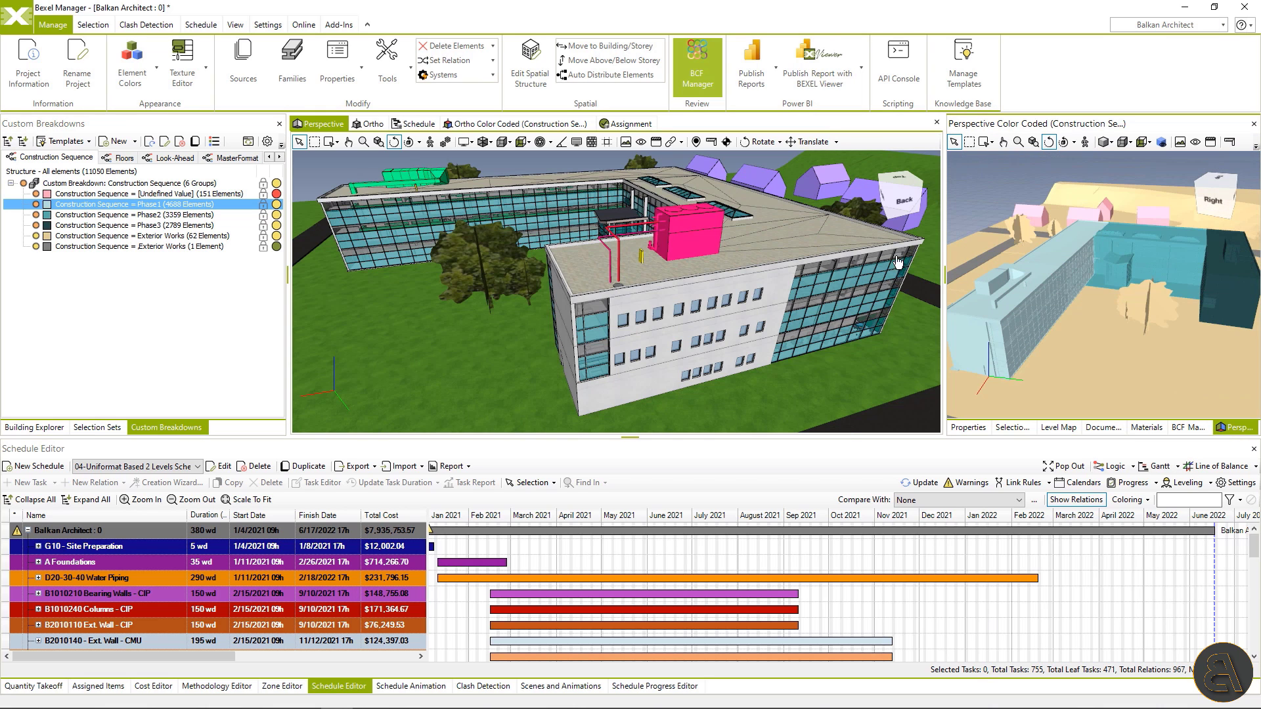
left_click(120, 158)
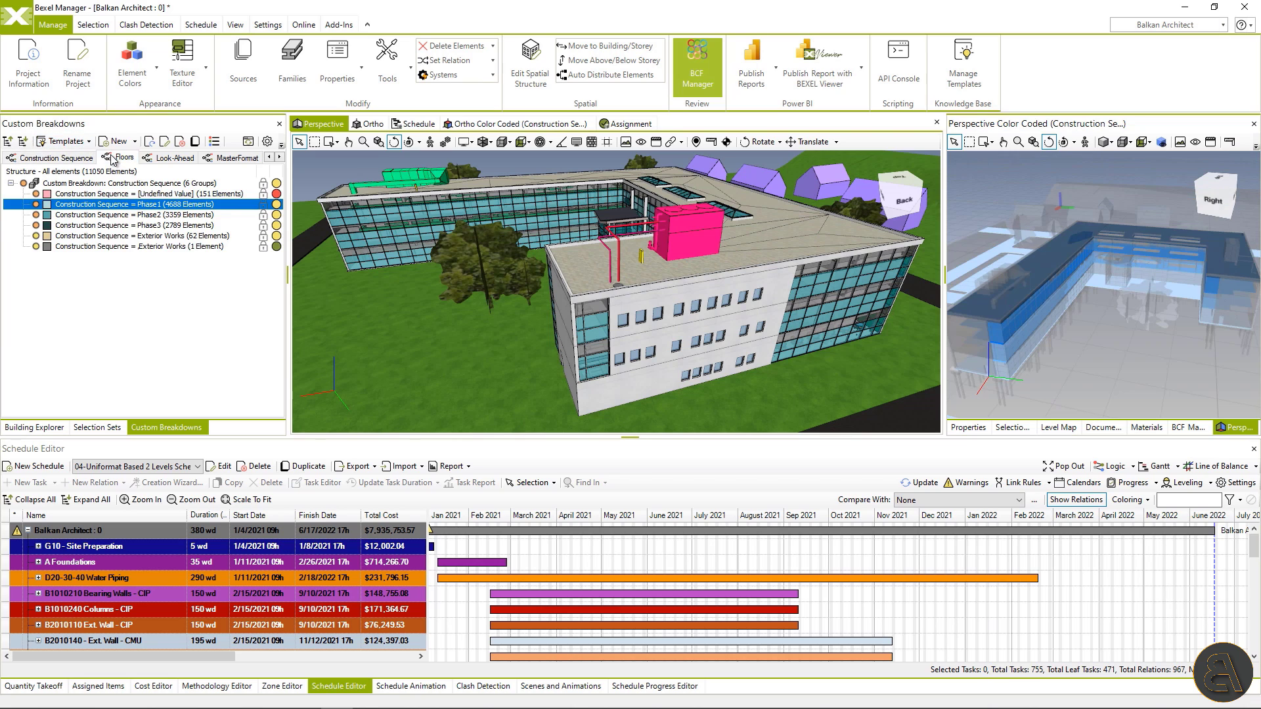
left_click(166, 161)
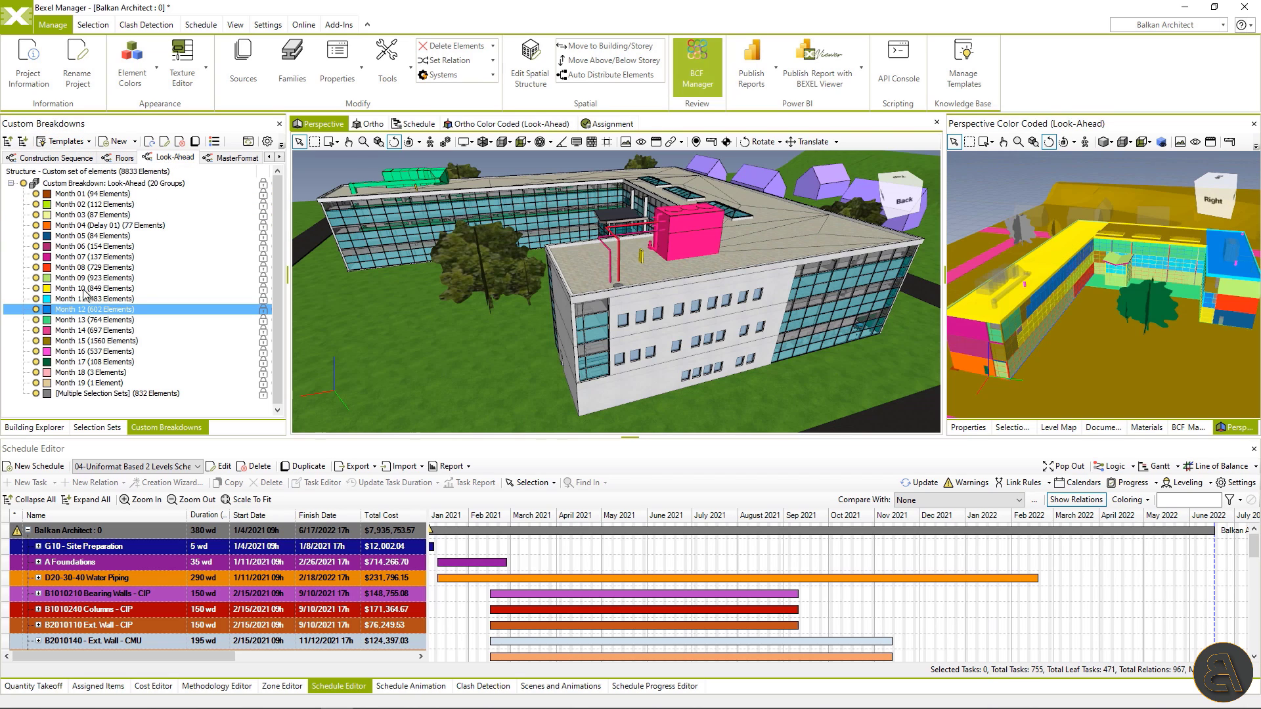
left_click(220, 158)
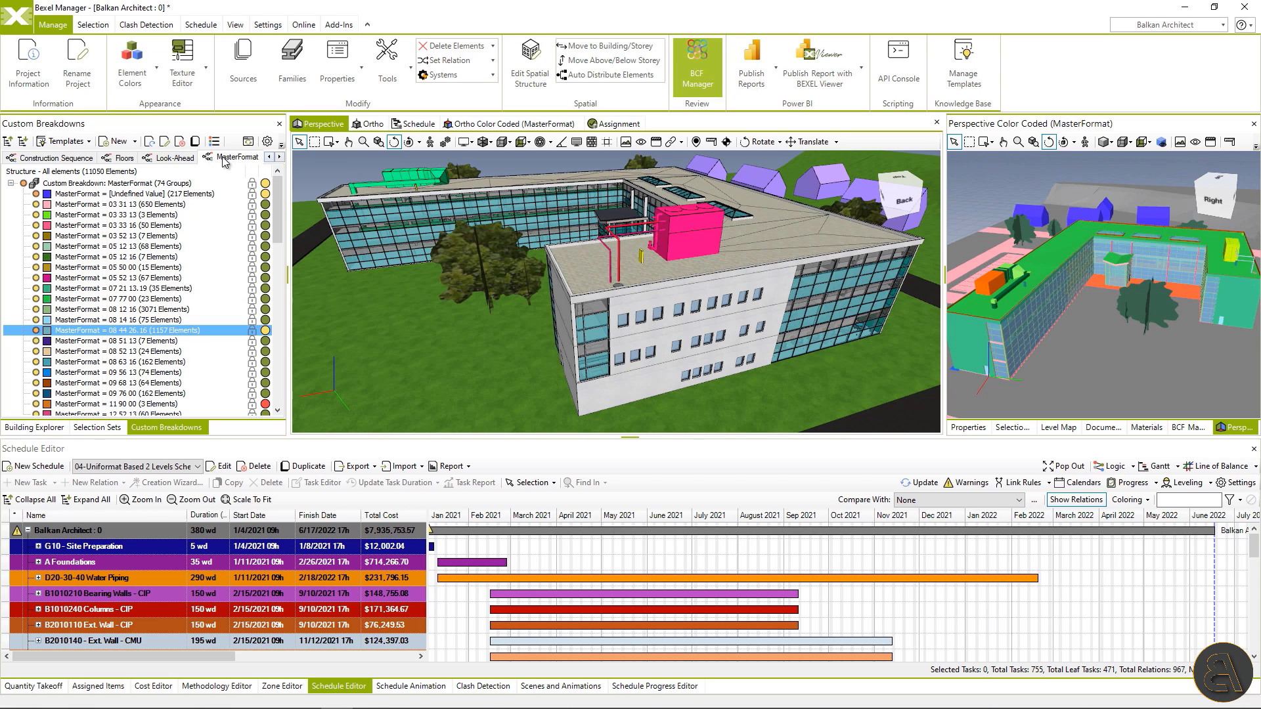
left_click(281, 158)
left_click(191, 159)
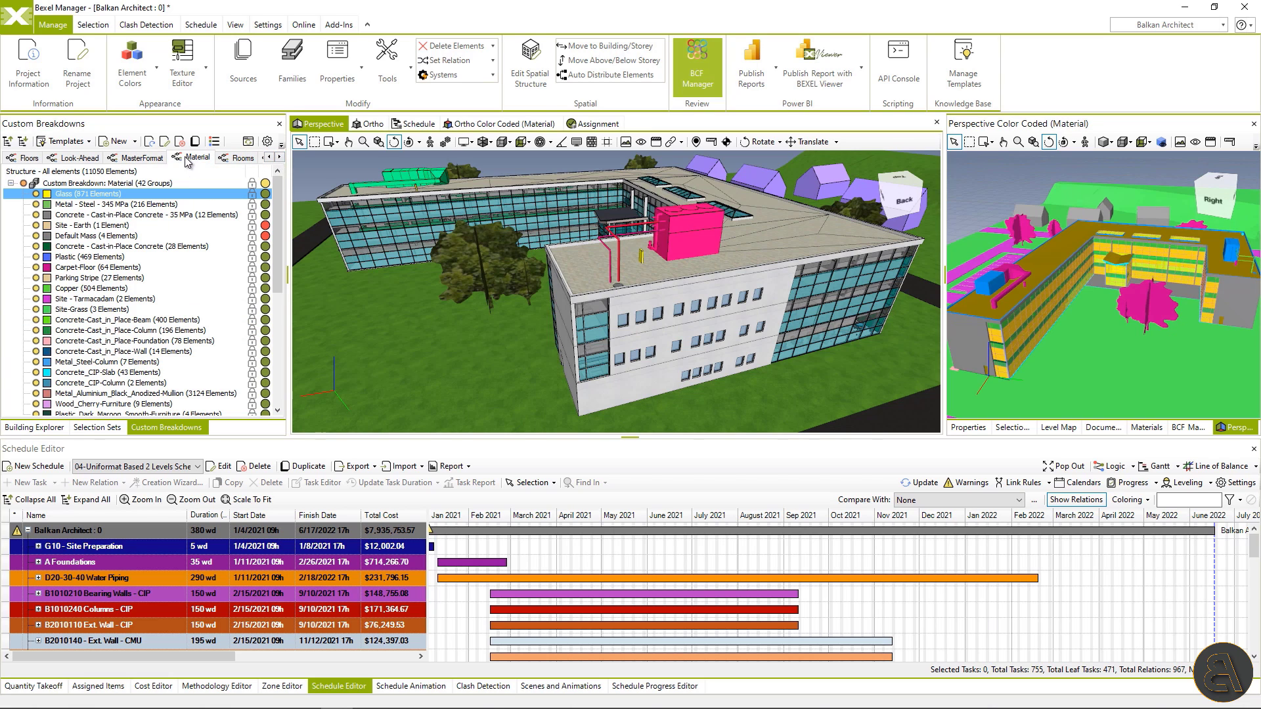
left_click(78, 157)
left_click_drag(992, 287, 1073, 316)
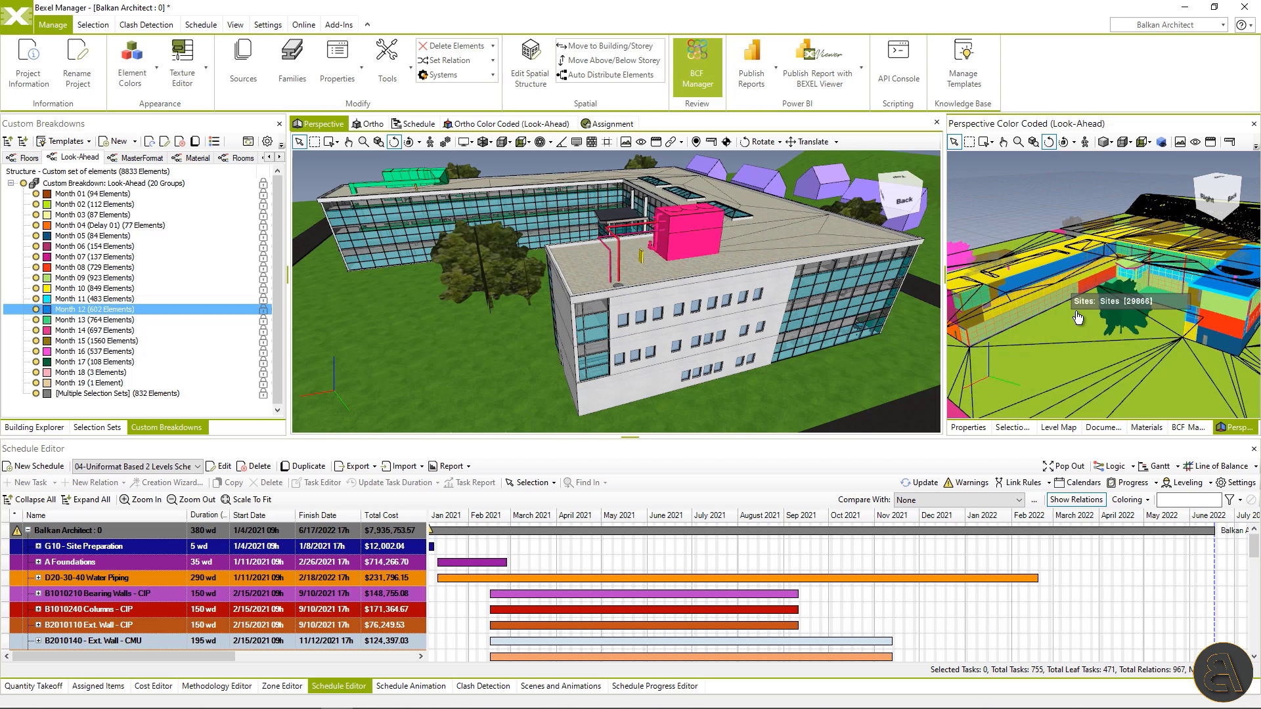
Show the Clash Detection jobs and results, such as AR-Ceilings vs HVAC-Ducts.
left_click(861, 74)
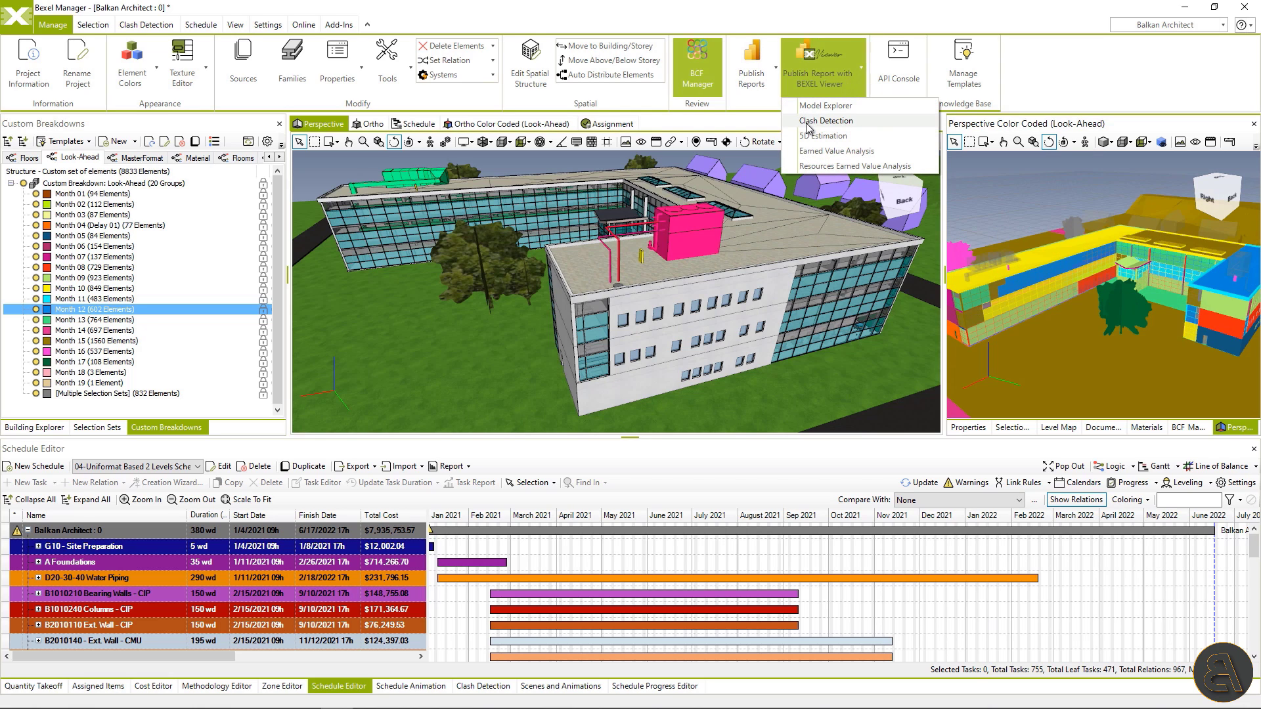
left_click(484, 685)
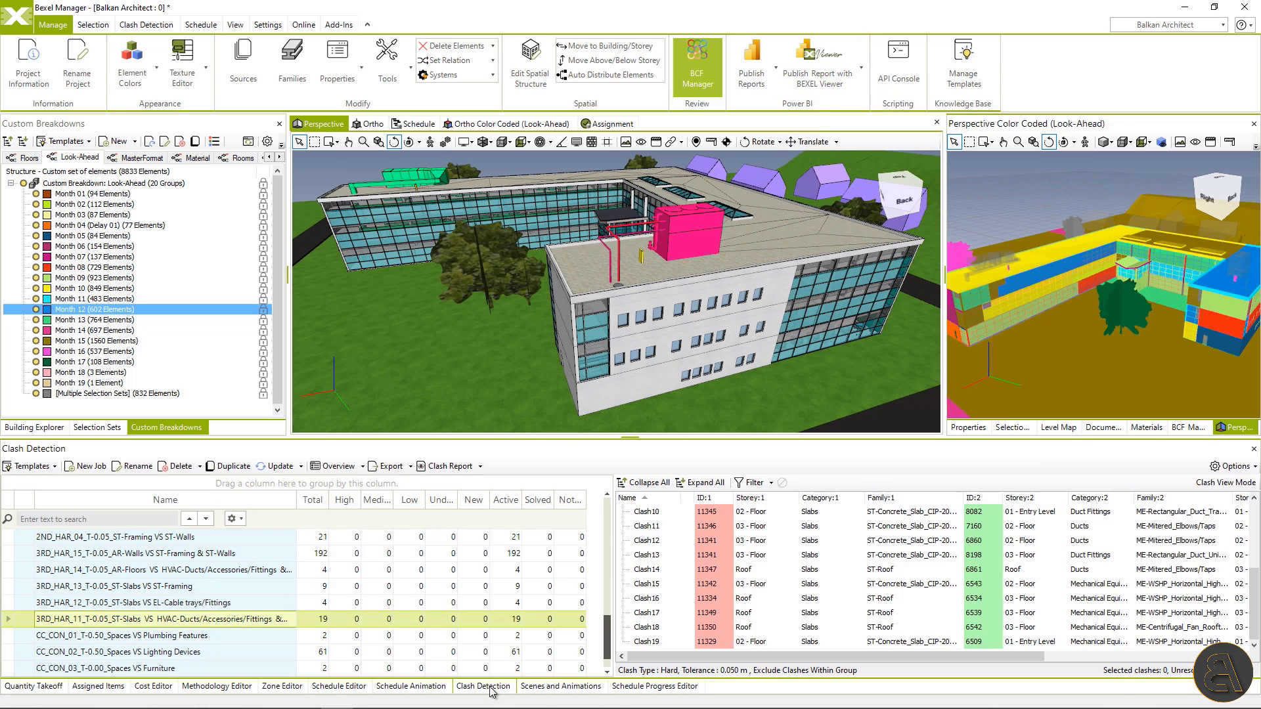
scroll(452, 606, "up", 10)
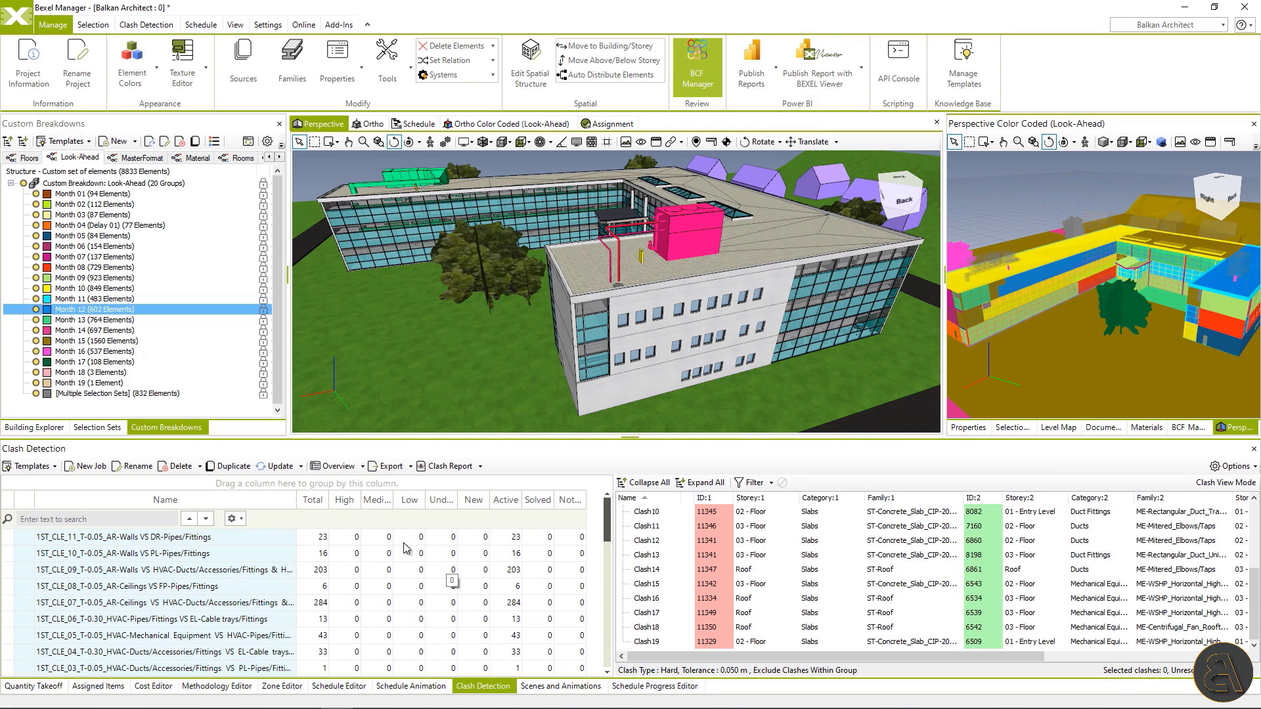
scroll(243, 560, "down", 5)
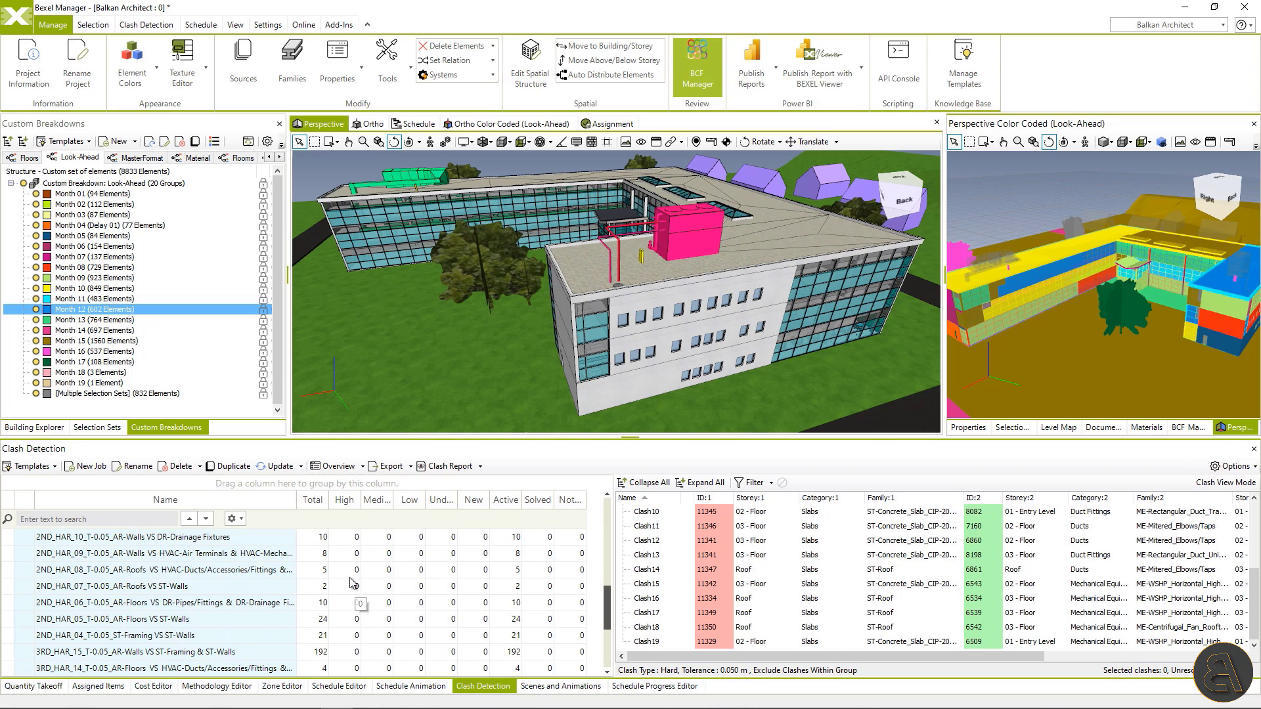
scroll(353, 581, "up", 5)
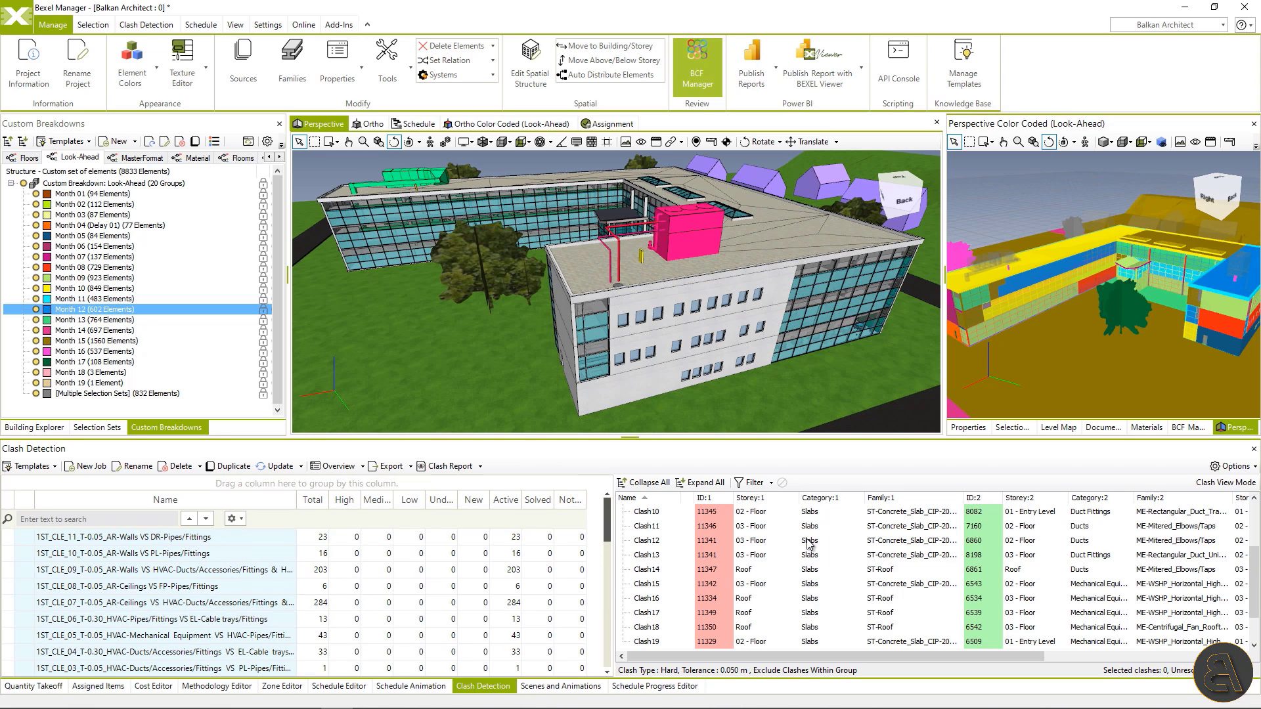
scroll(810, 542, "up", 3)
scroll(809, 543, "down", 3)
Start publishing the Clash Detection report with the Bexel Viewer project URL pasted in.
left_click(861, 67)
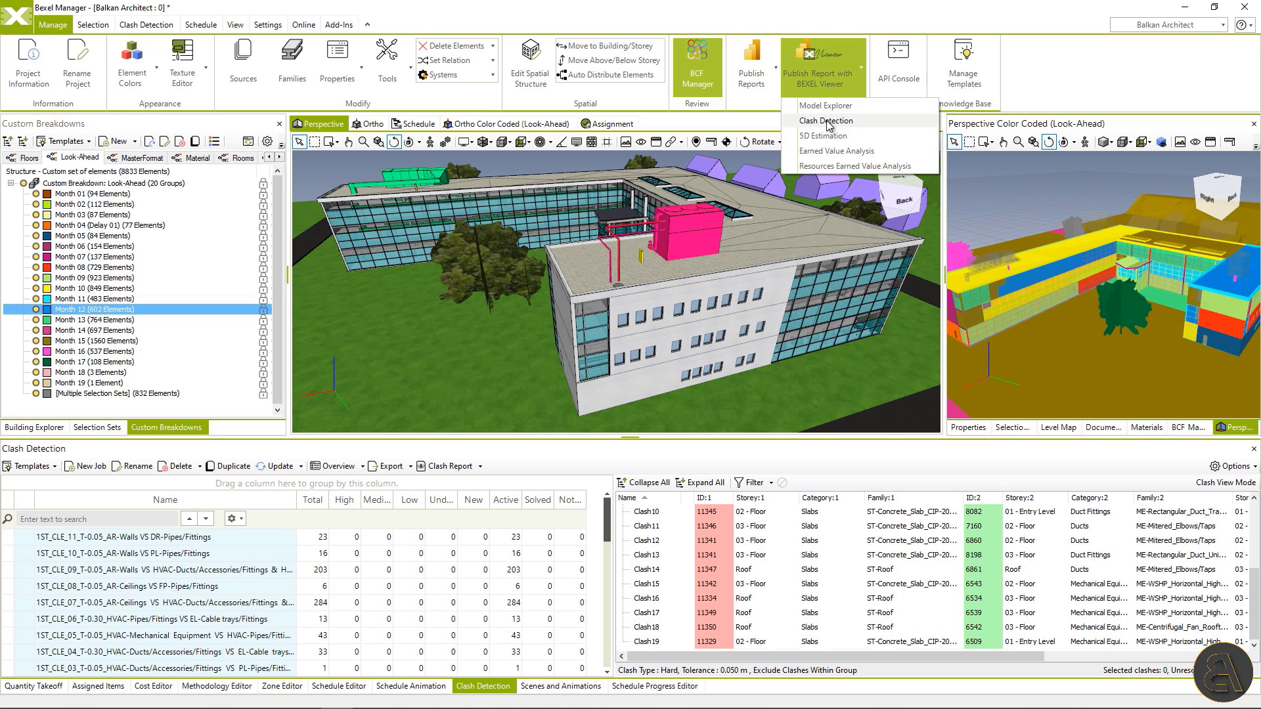
left_click(826, 122)
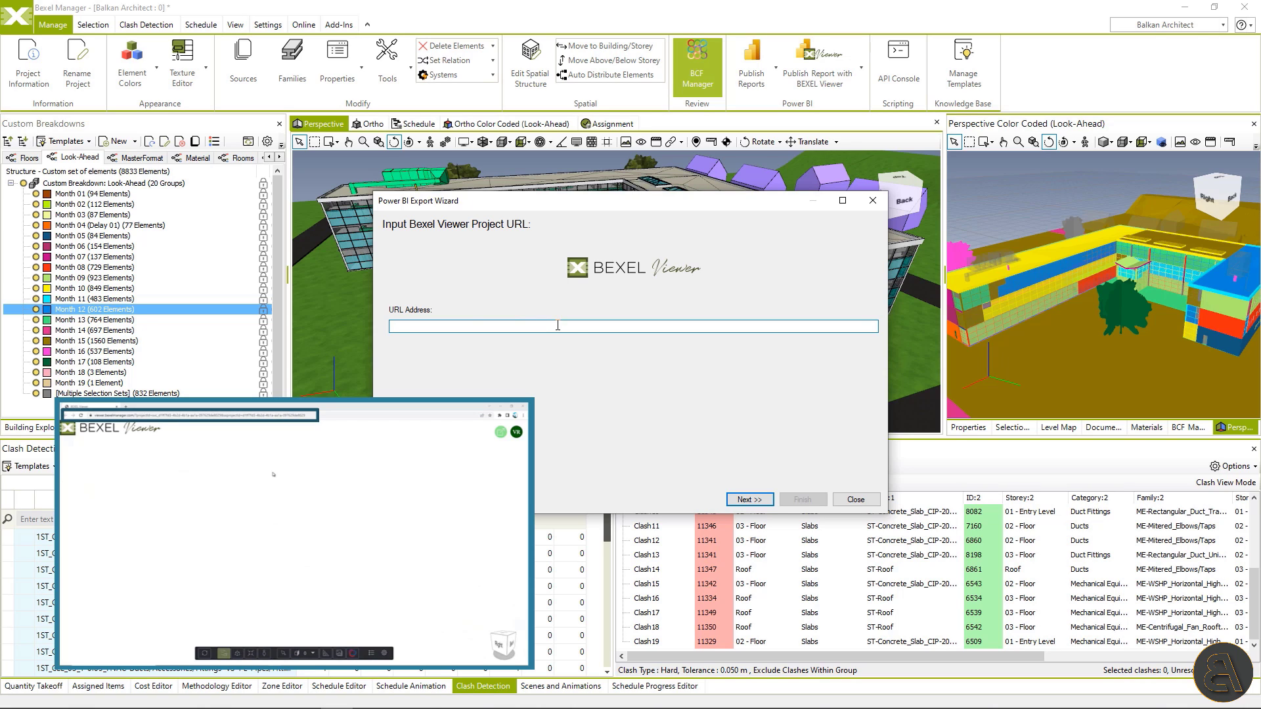
type("https://viewer-embedded.bexelmanager.com/?projectId=4b351824-4db6-4813-9960-eddb122b3030&loadAllModels=true")
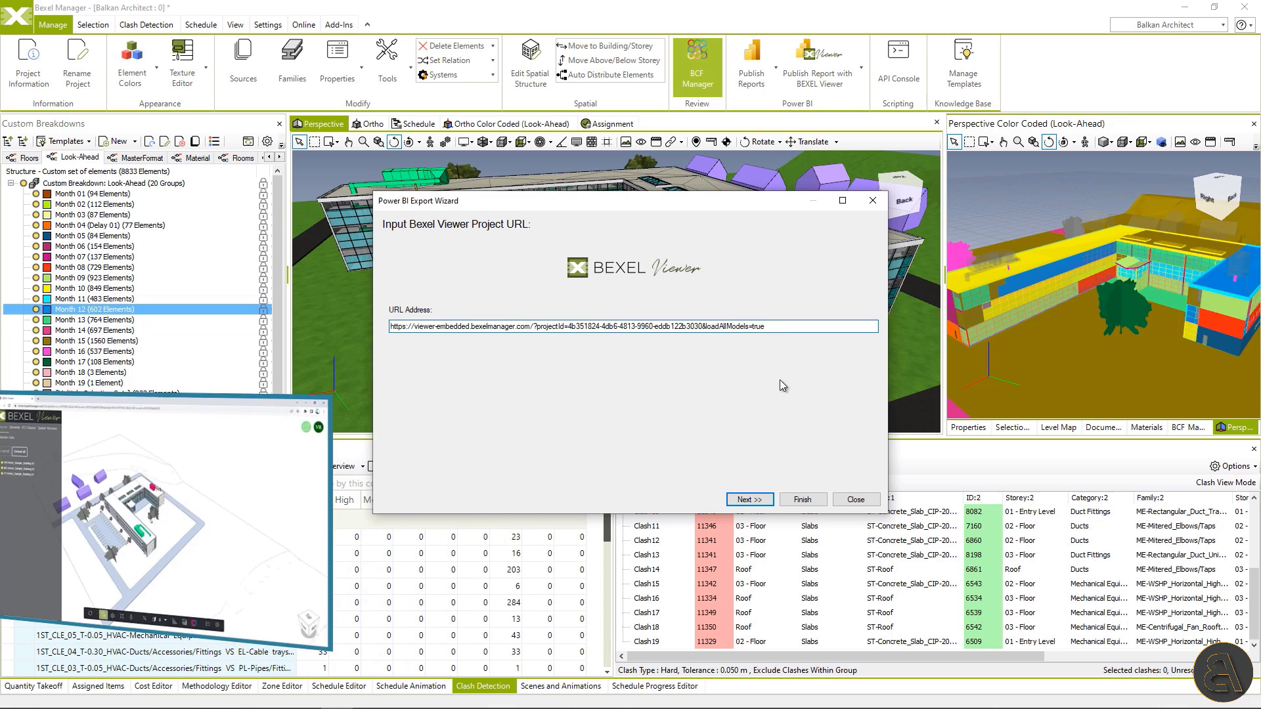
left_click(749, 499)
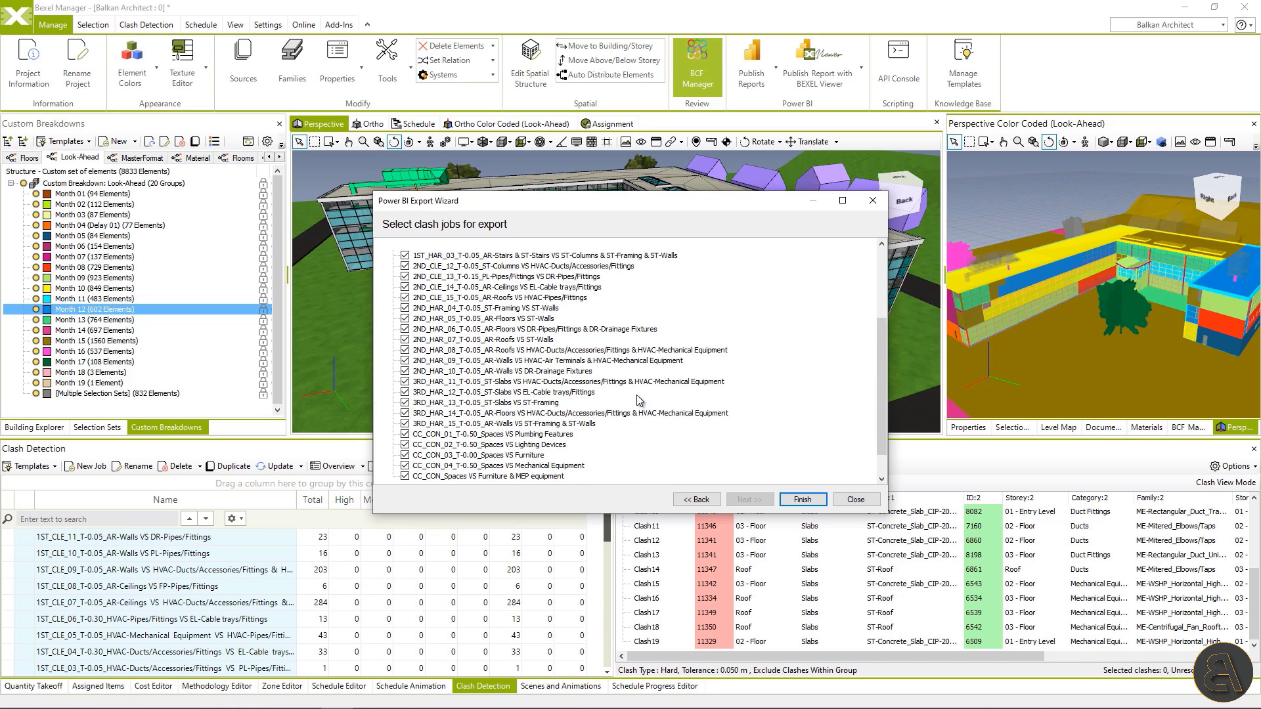
Export all clash jobs to a Power BI report saved as Balkan Architect.
left_click(802, 499)
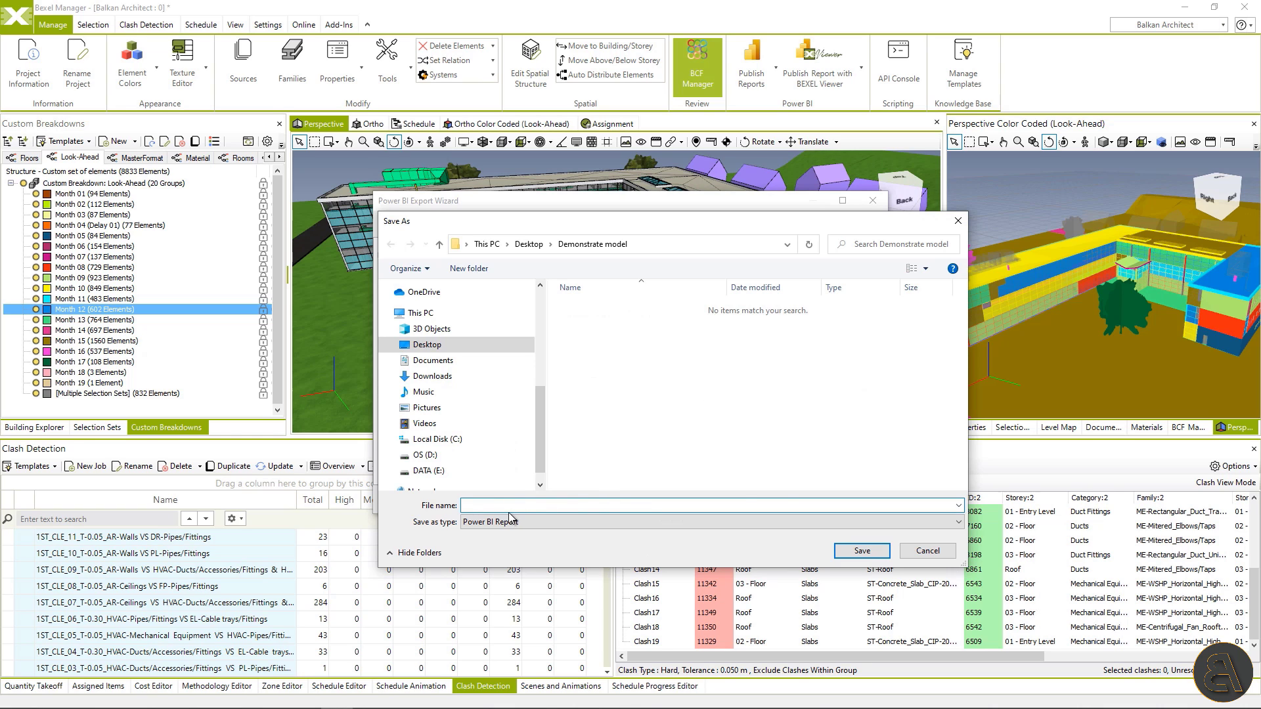
type("Balkan Architect")
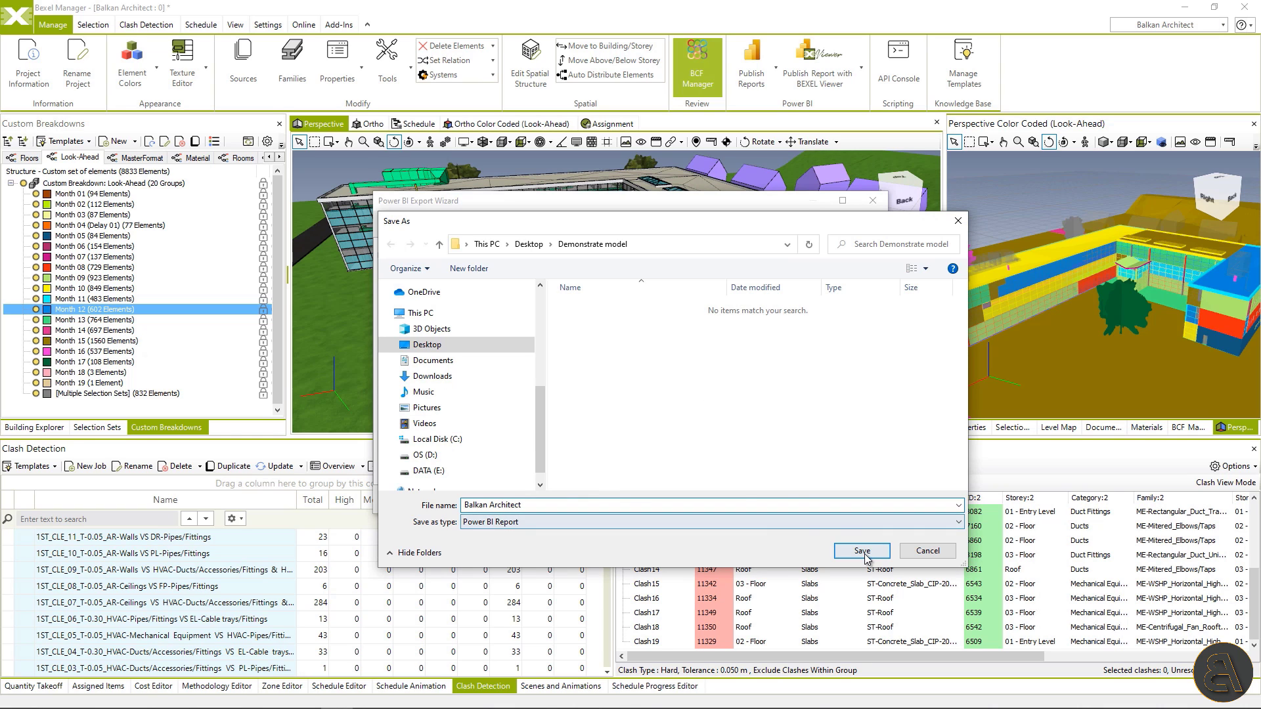
left_click(859, 551)
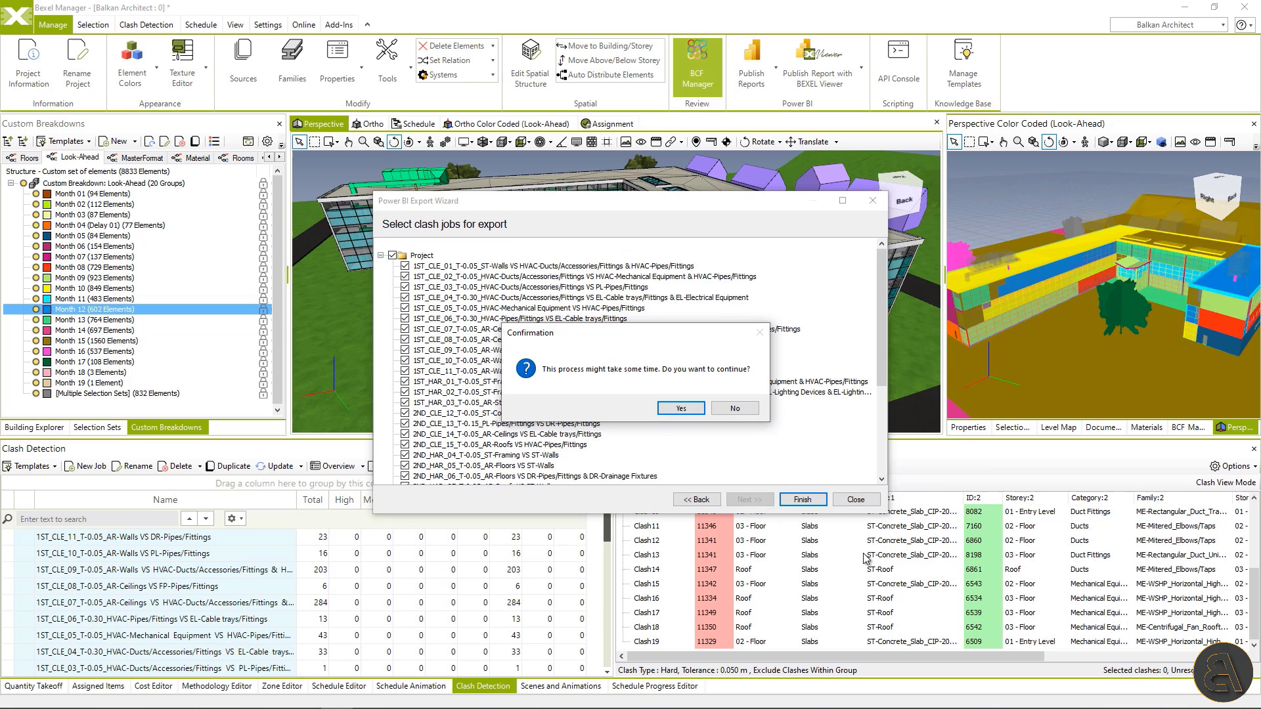
left_click(681, 408)
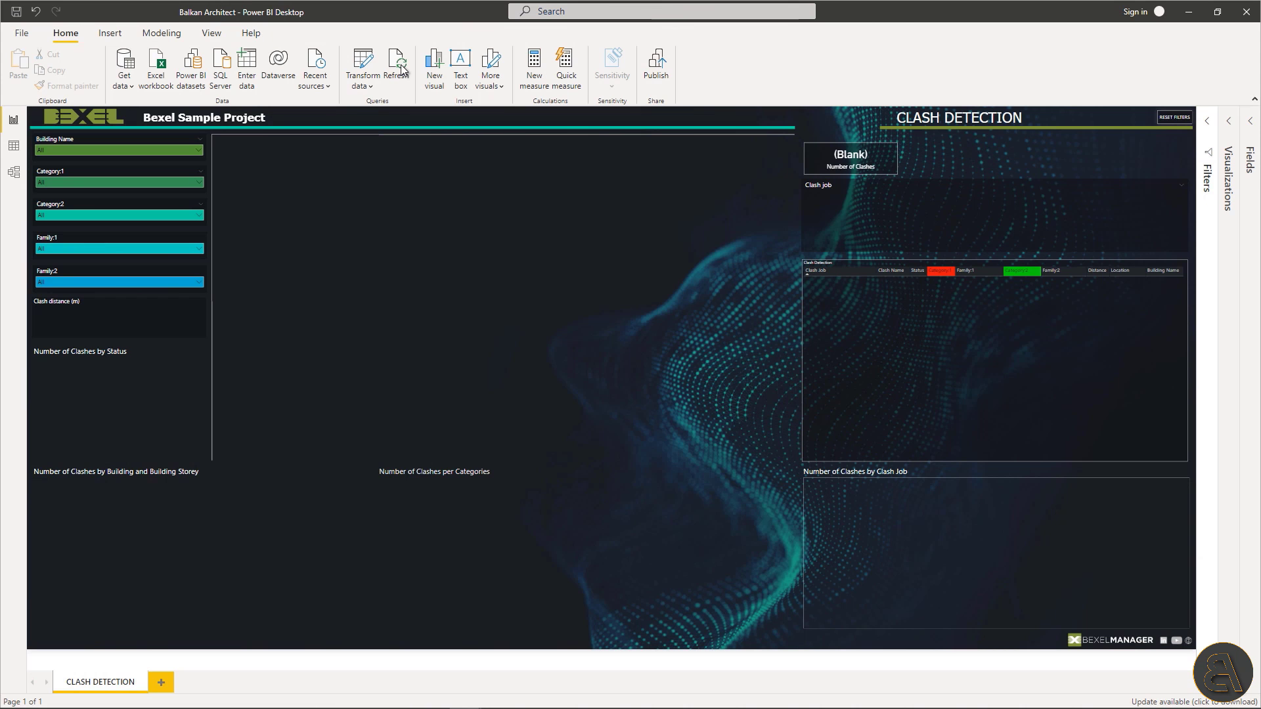
left_click(402, 68)
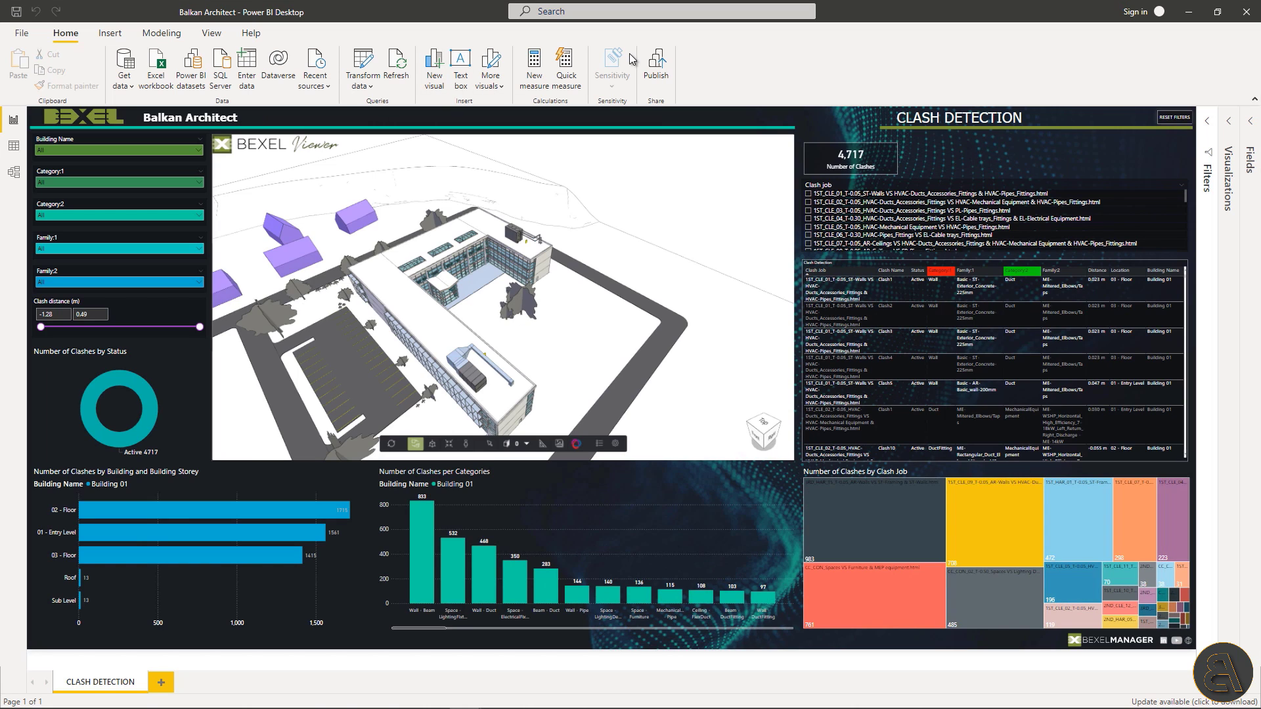
Publish the refreshed Balkan Architect clash report showing 4,717 clashes.
left_click(656, 77)
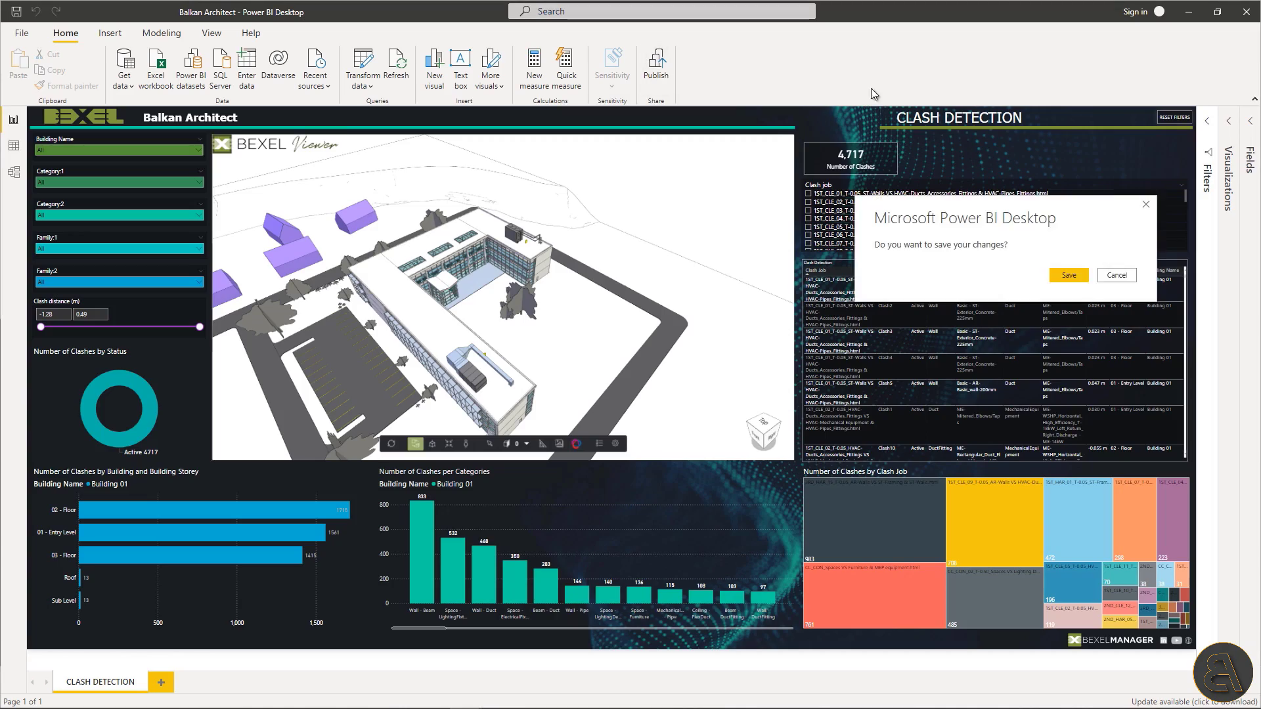
Save changes, then review the Building Name, Category:1/2 and Family:1/2 slicer options online.
left_click(1077, 281)
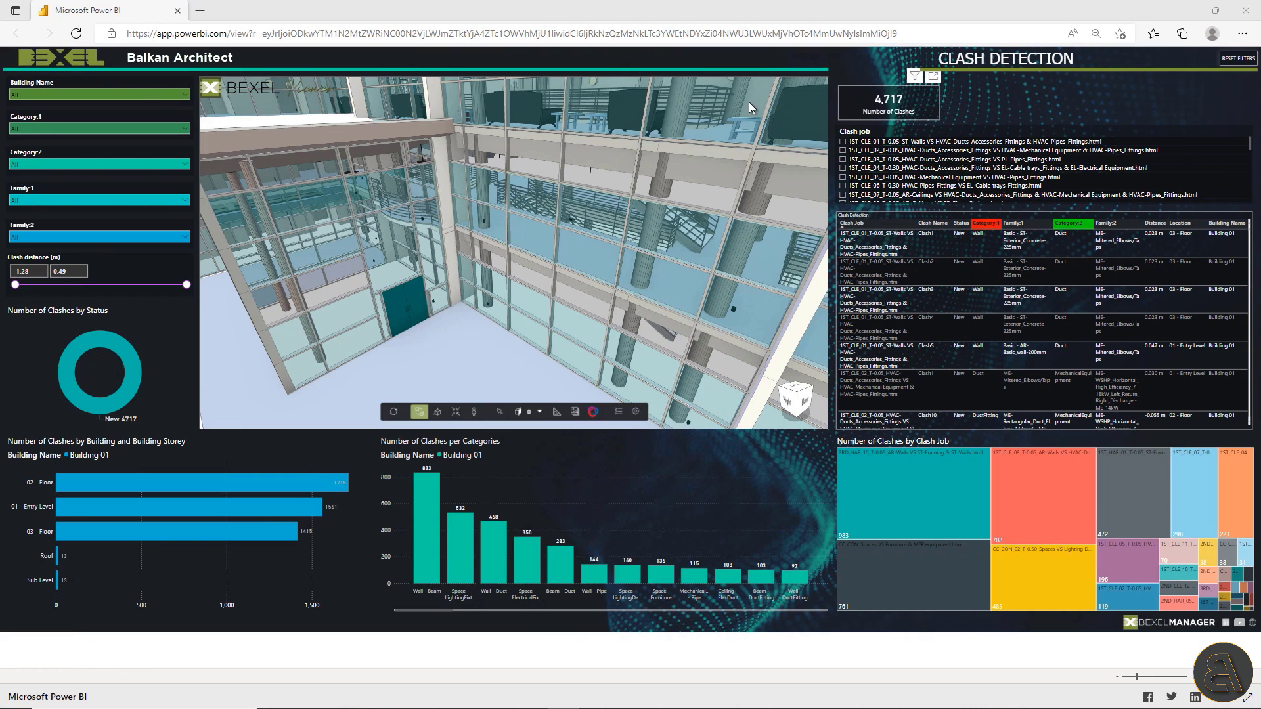
left_click(132, 93)
left_click(132, 94)
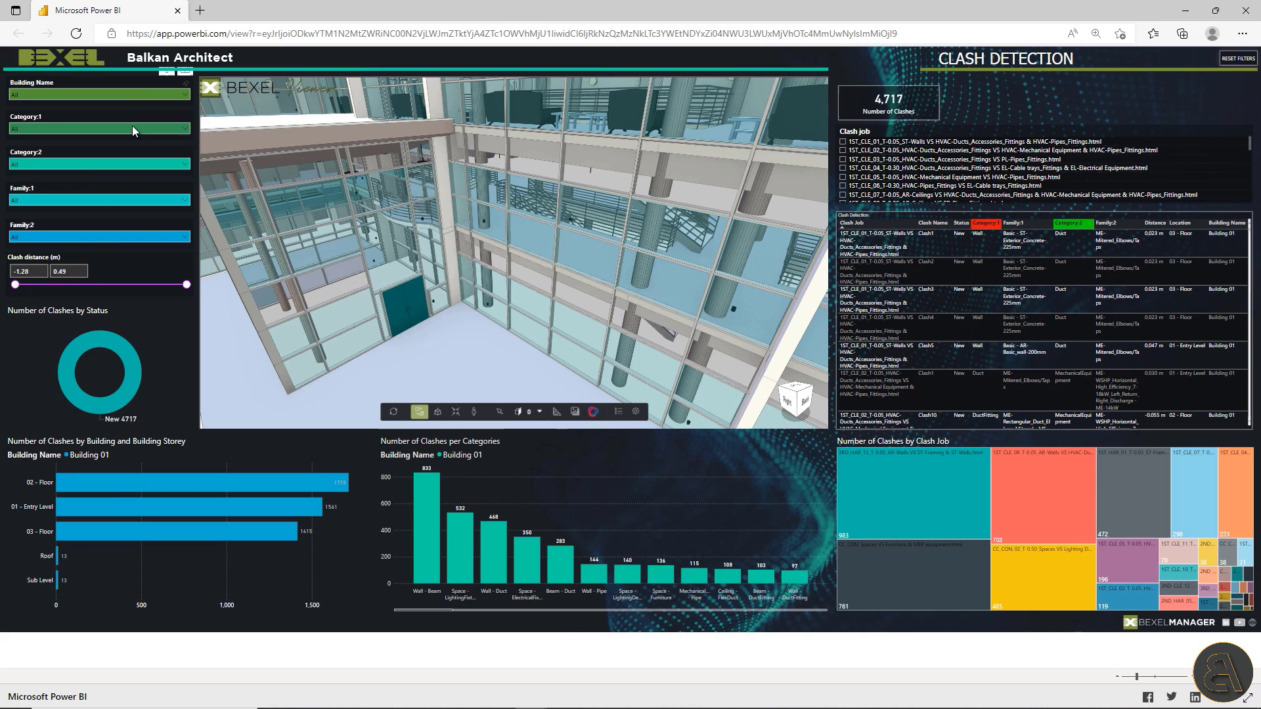
left_click(132, 128)
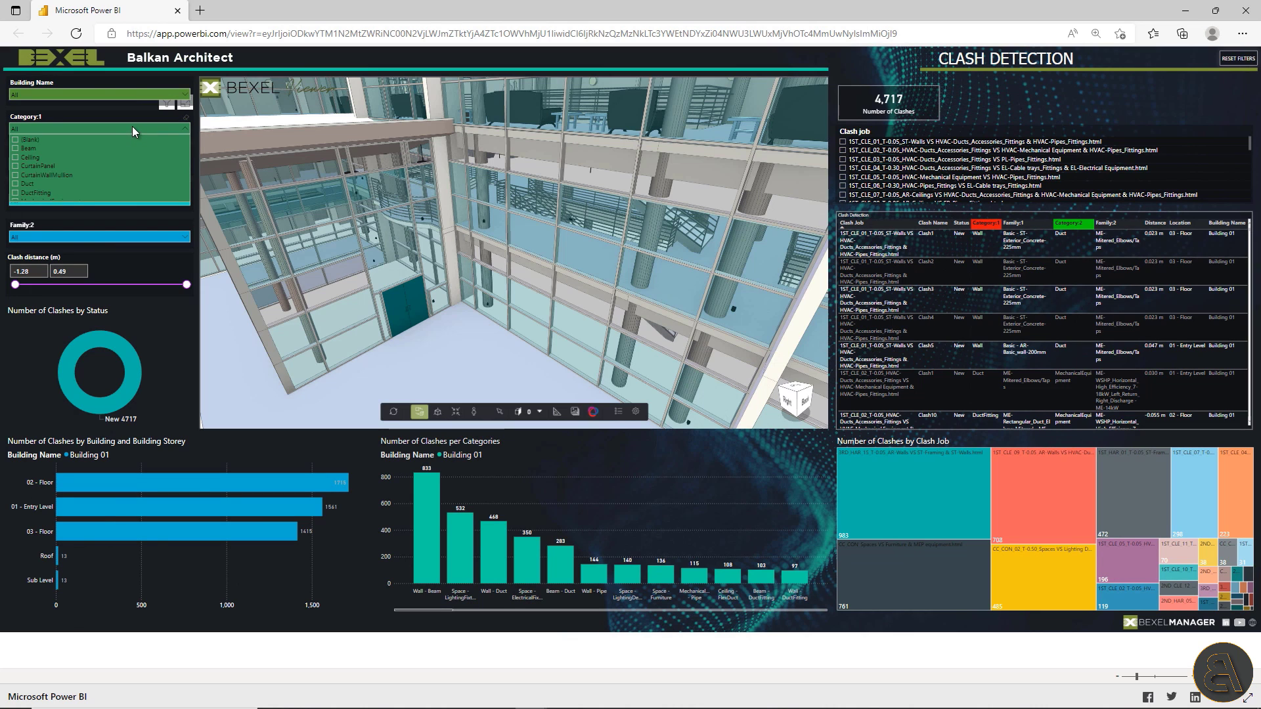
left_click(132, 127)
left_click(136, 163)
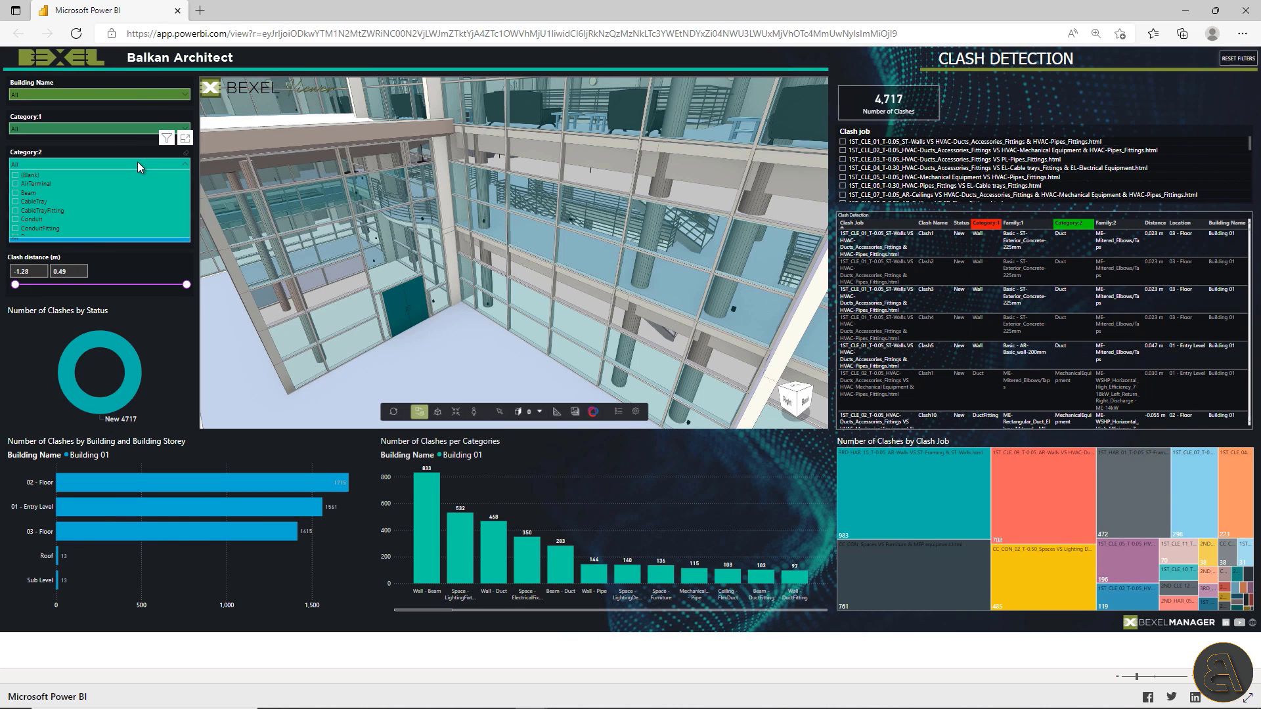
left_click(138, 166)
left_click(139, 198)
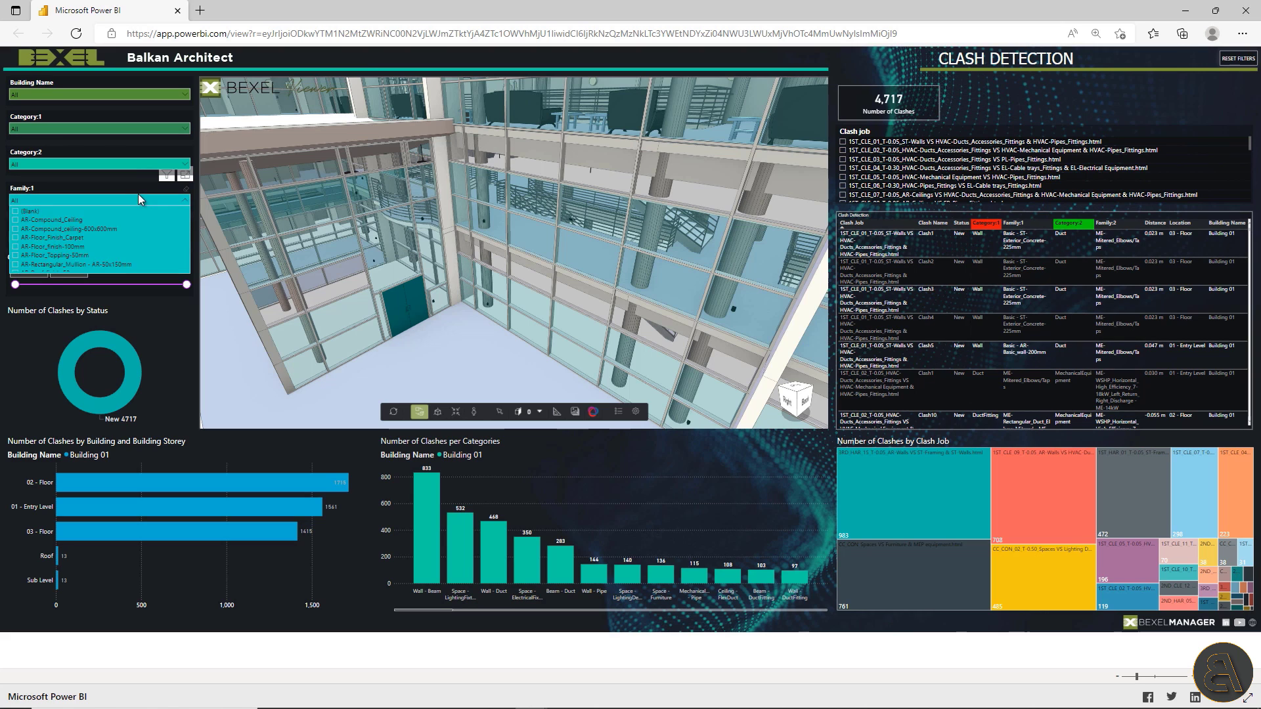
left_click(138, 195)
left_click(144, 238)
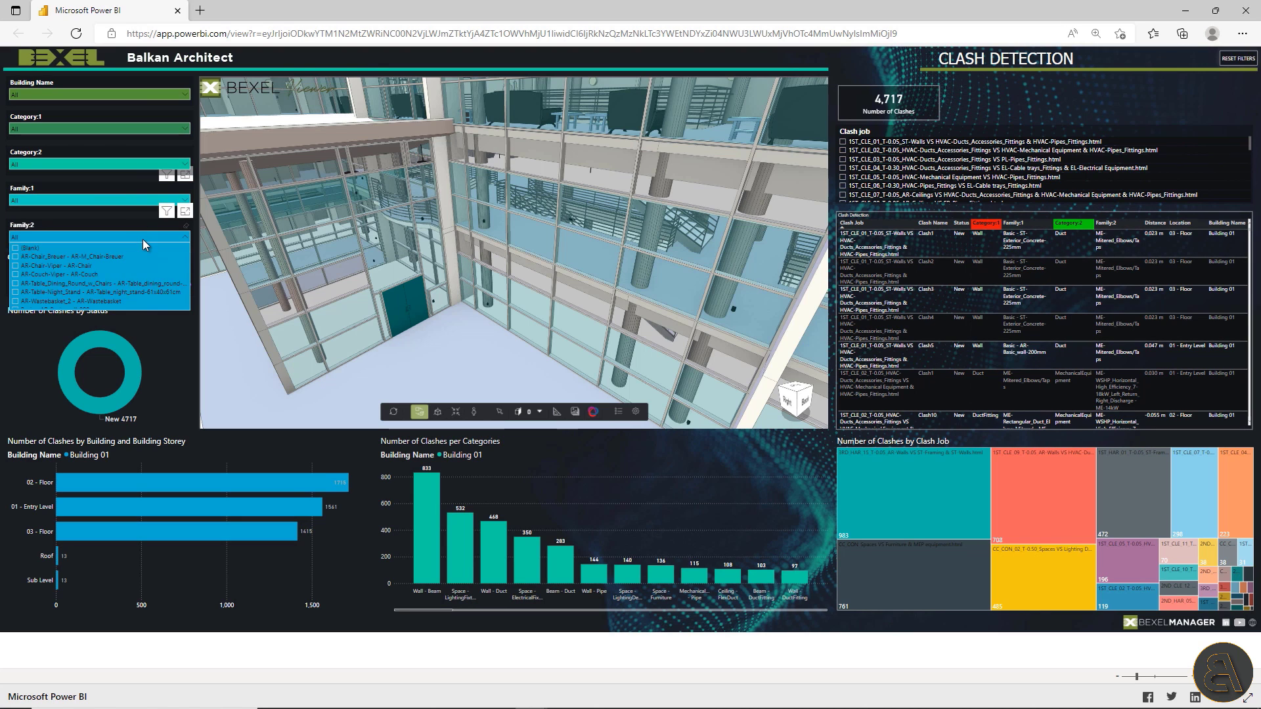
left_click(143, 239)
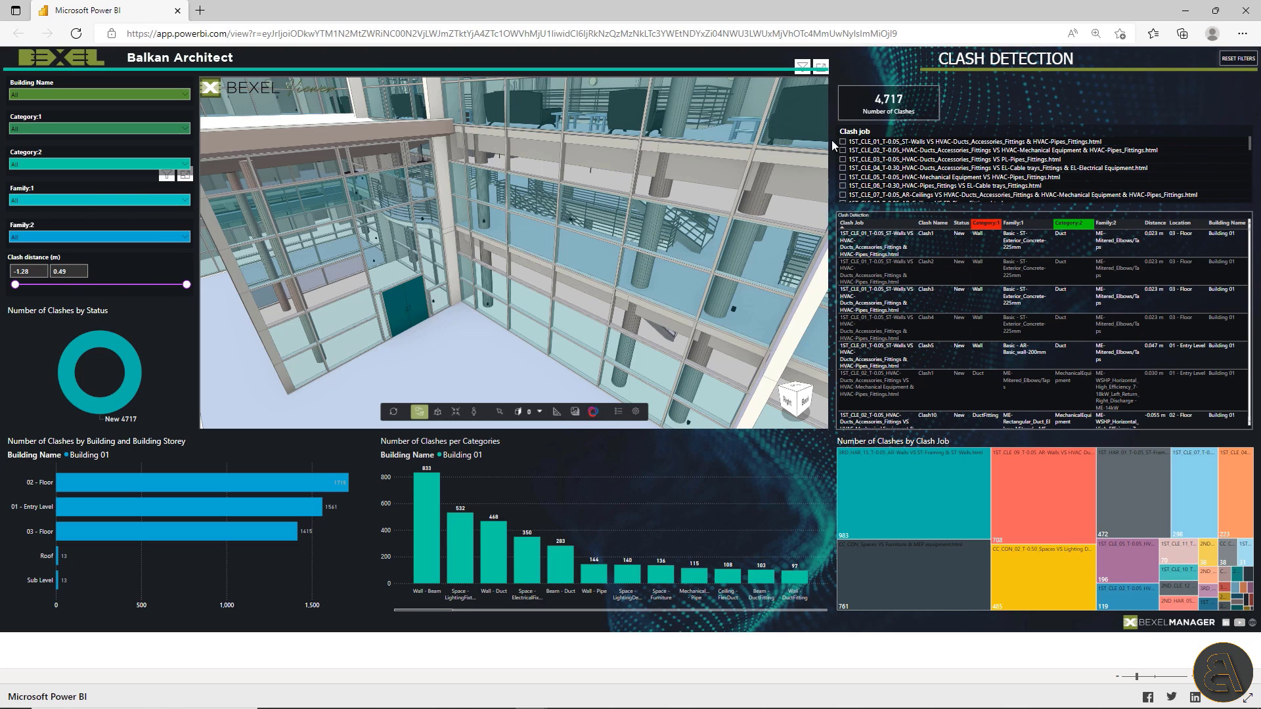
Filter the dashboard to the 3RD_HAR_15 clash job and isolate Clash125 in the model.
scroll(907, 177, "down", 10)
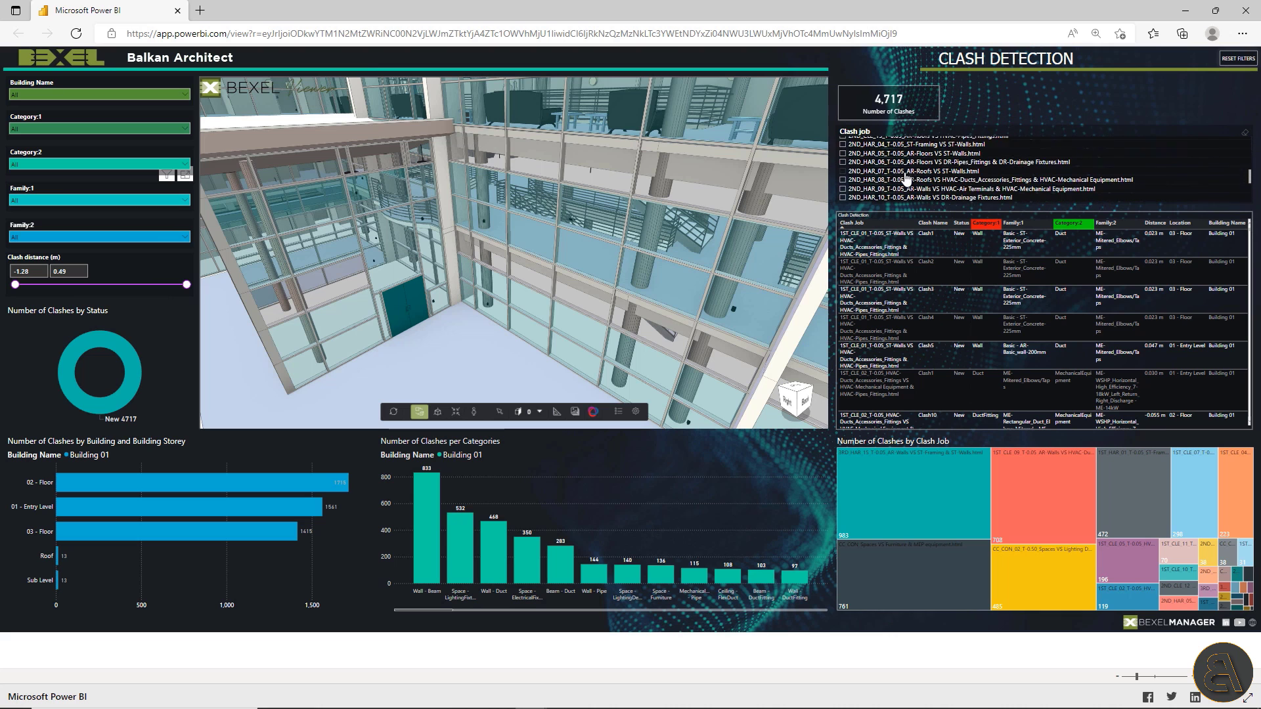
scroll(907, 179, "down", 3)
scroll(906, 178, "down", 1)
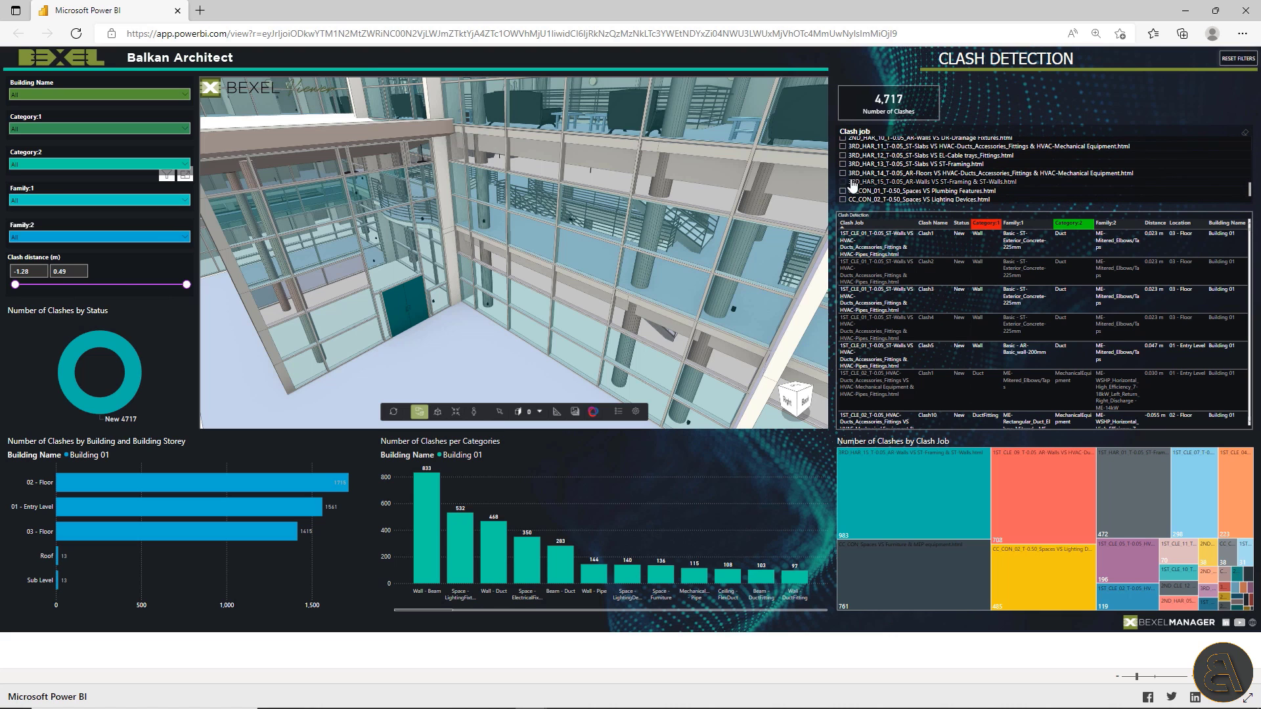
left_click(879, 183)
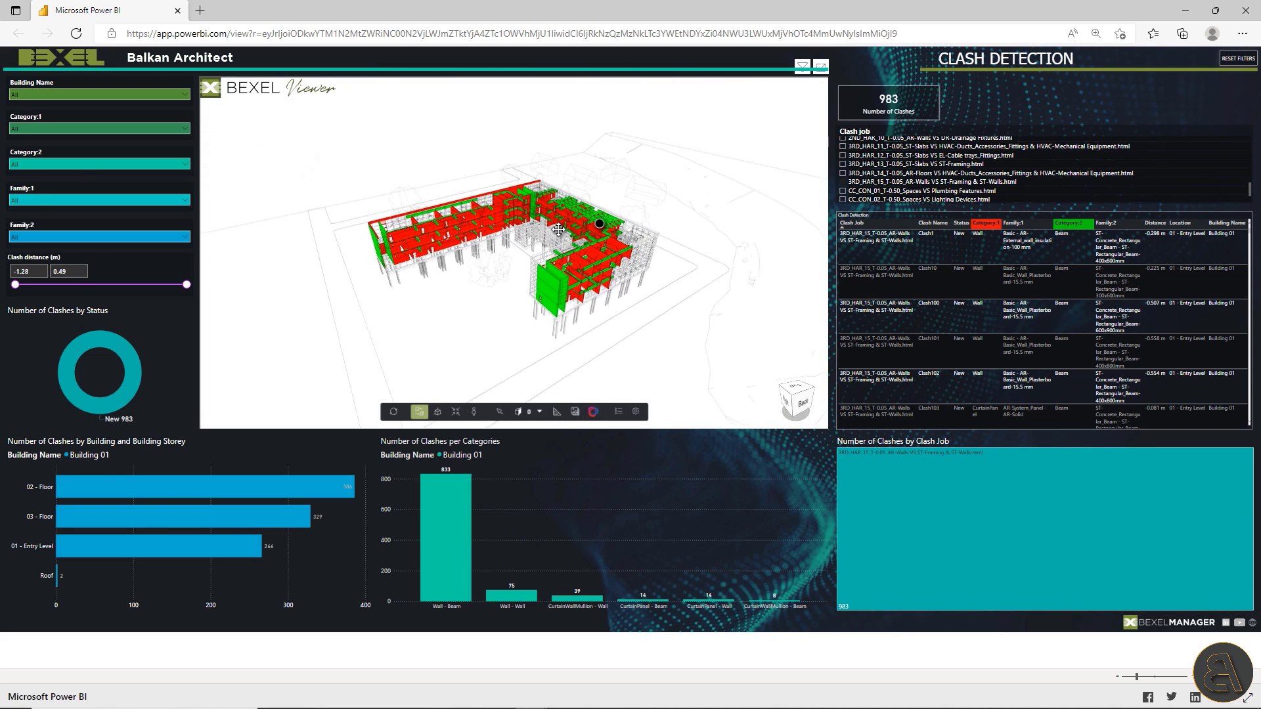
scroll(572, 255, "up", 3)
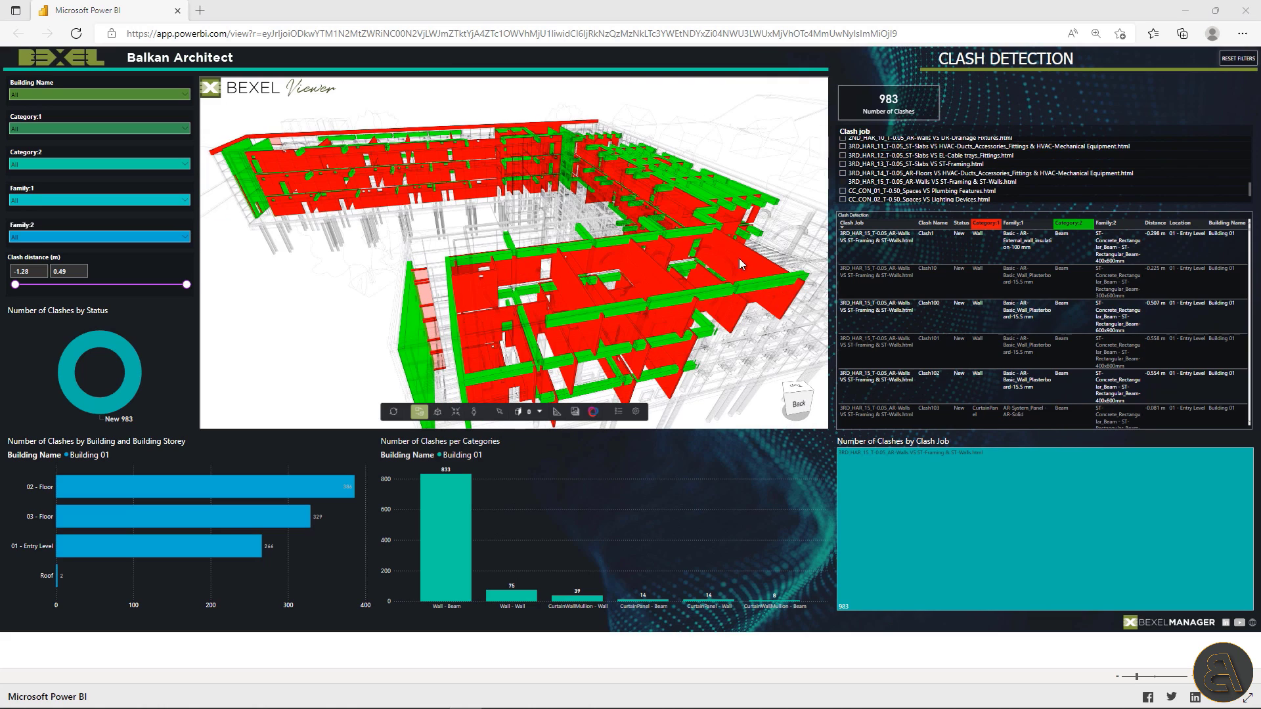
scroll(928, 290, "down", 2)
scroll(929, 293, "down", 10)
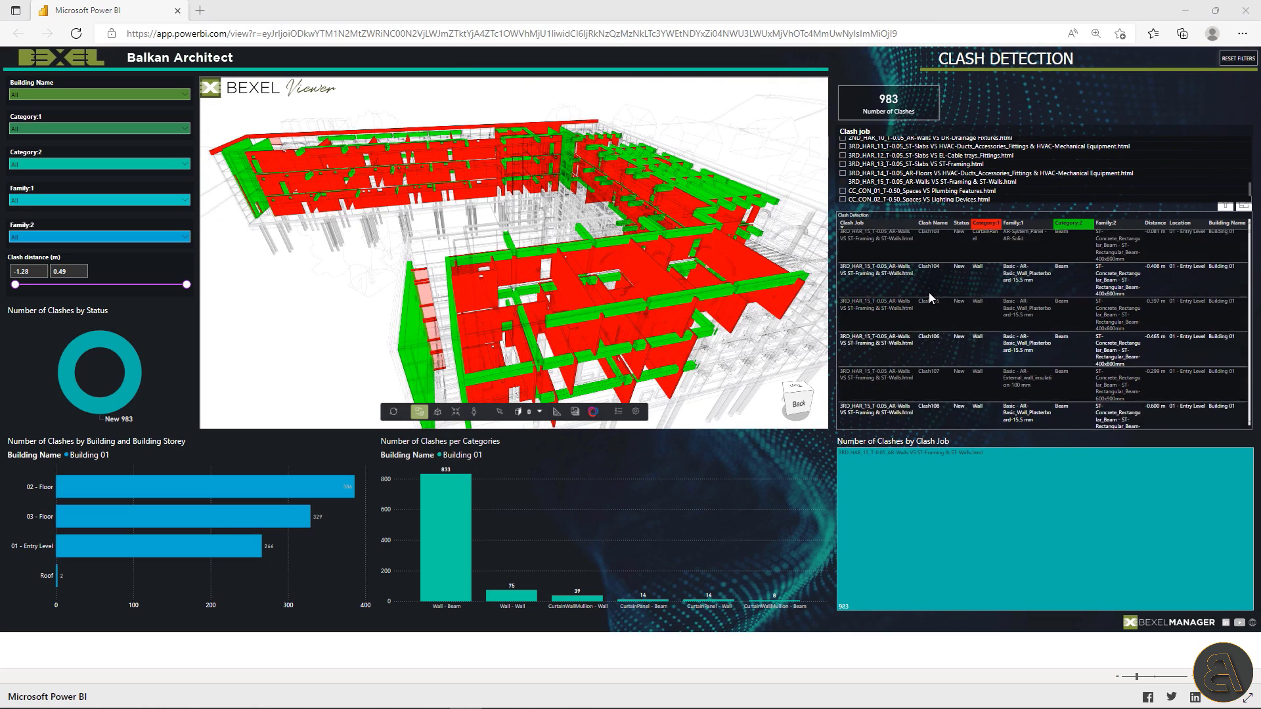
left_click(1014, 359)
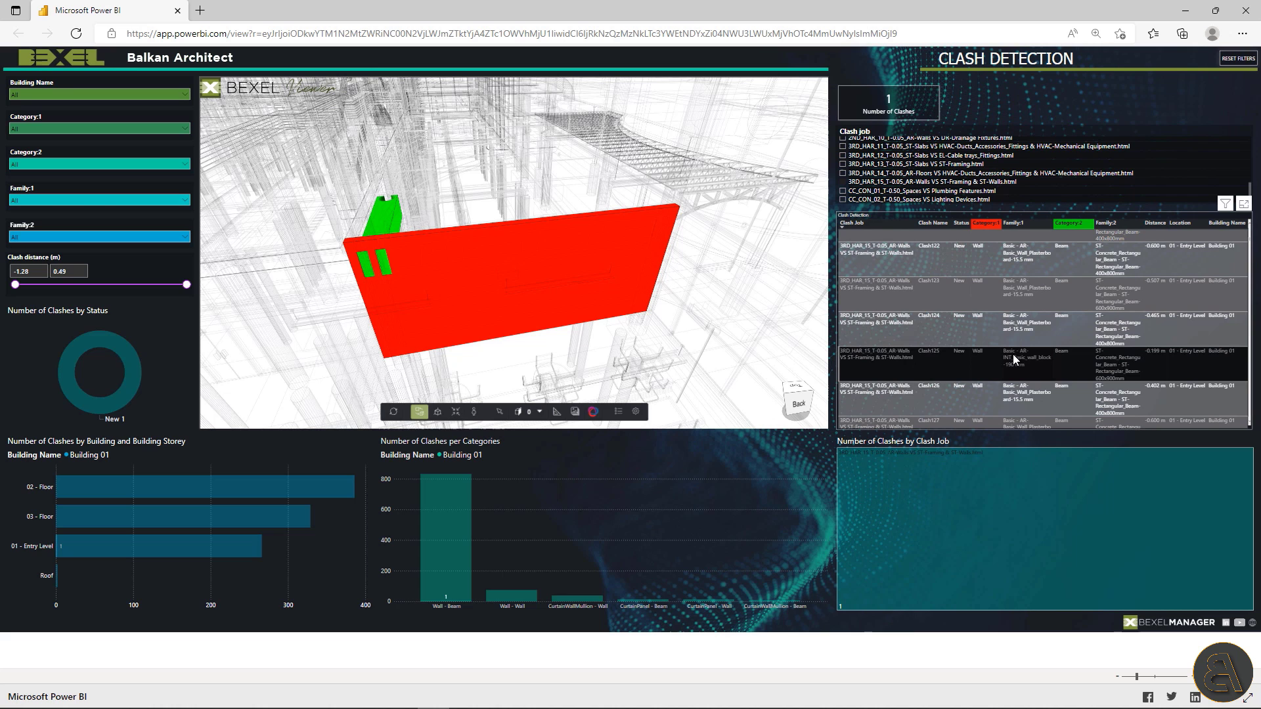
scroll(1013, 358, "down", 4)
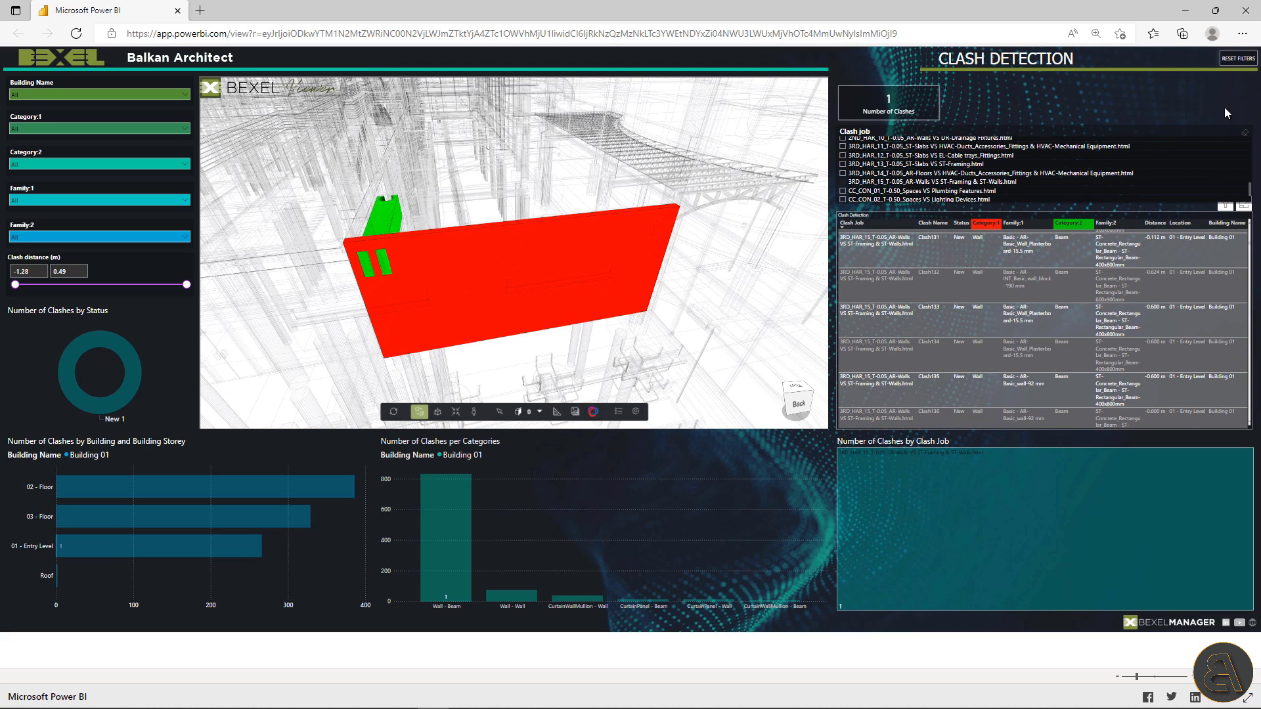
Reset filters, select the 1ST_HAR_01 clash job, and zoom toward the clashing ducts.
left_click(1235, 58)
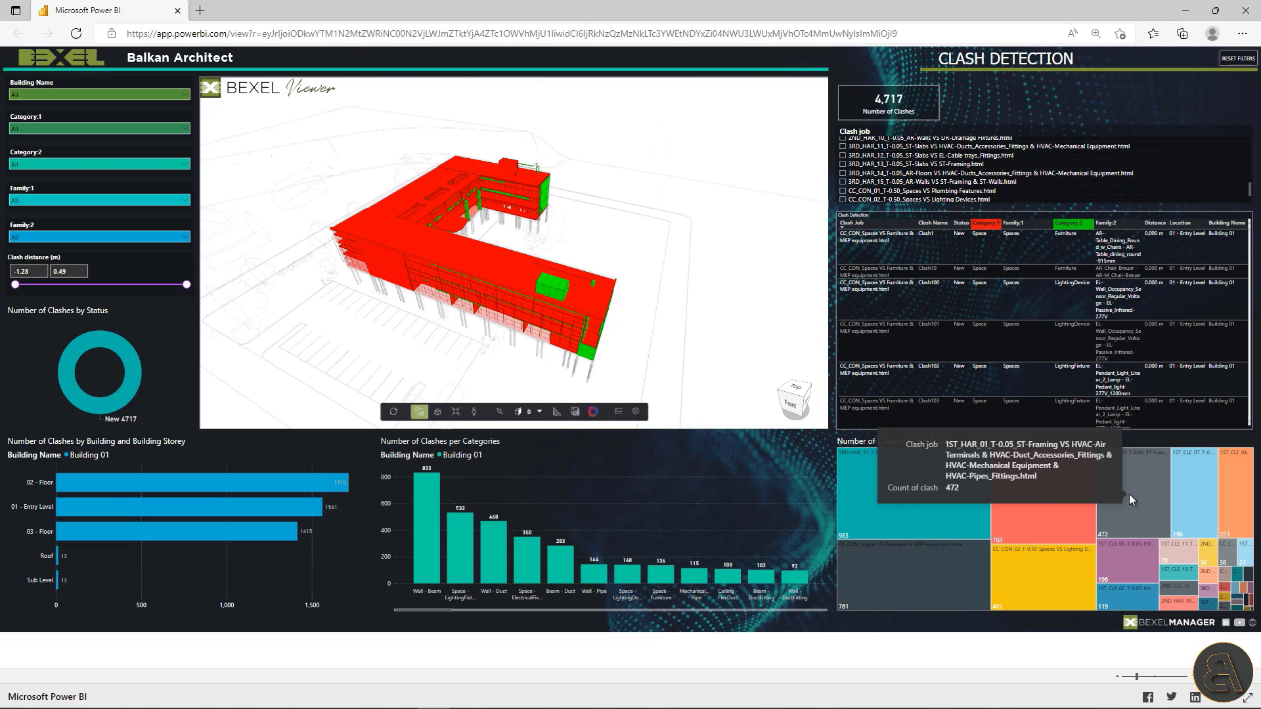
left_click(1129, 496)
left_click_drag(519, 303, 529, 322)
scroll(519, 309, "up", 3)
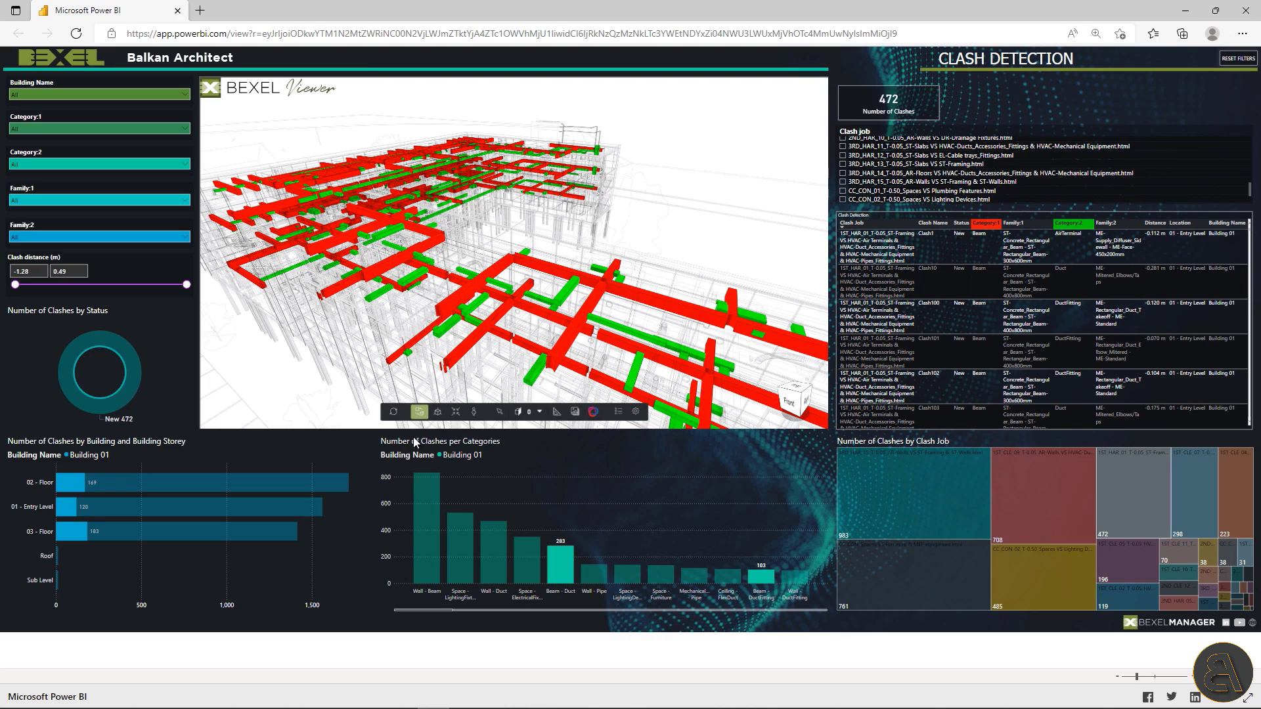
Filter the clash category chart to the Wall - Pipe clashes.
left_click(596, 581)
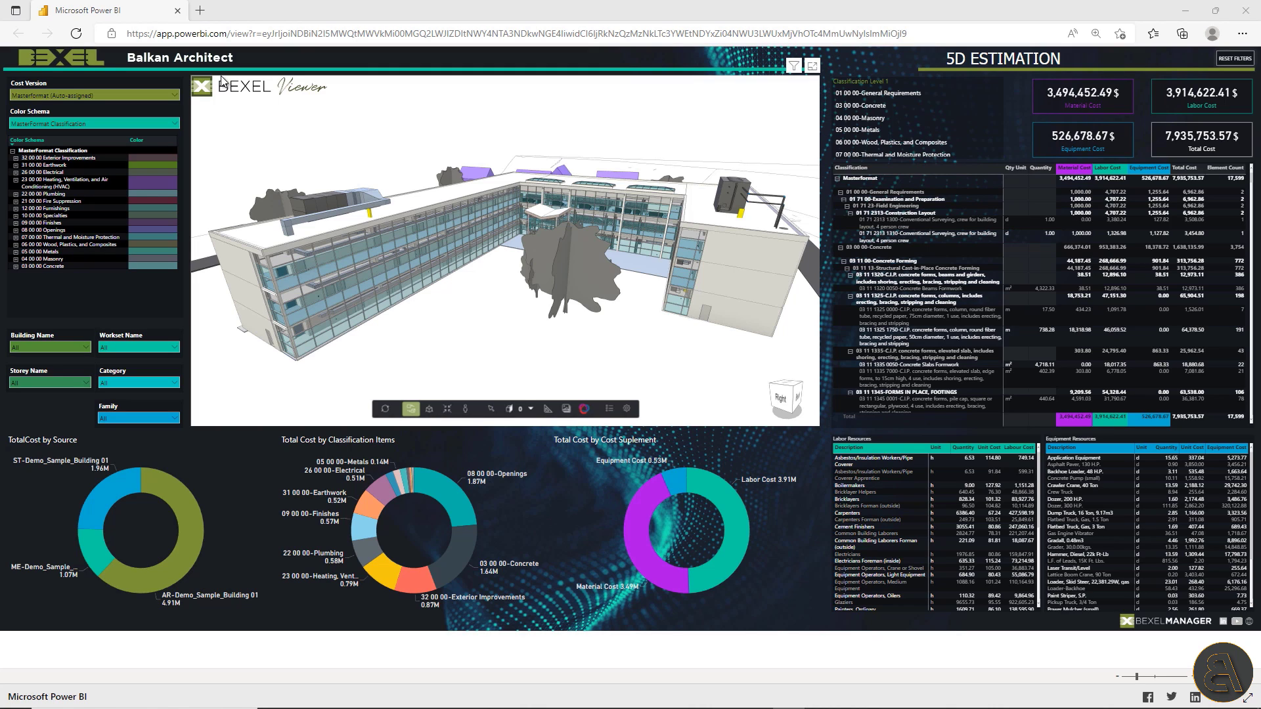
Add a section slice through the embedded building model from the viewer explorer.
left_click(270, 94)
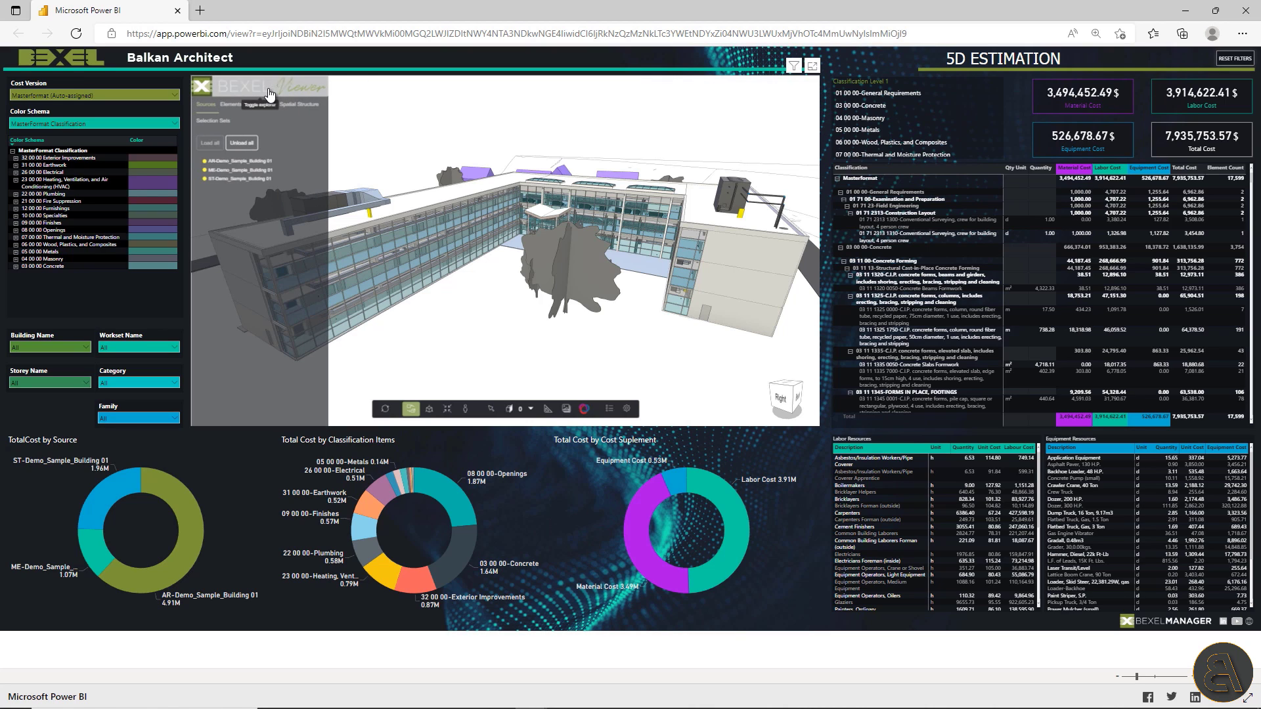
right_click(378, 101)
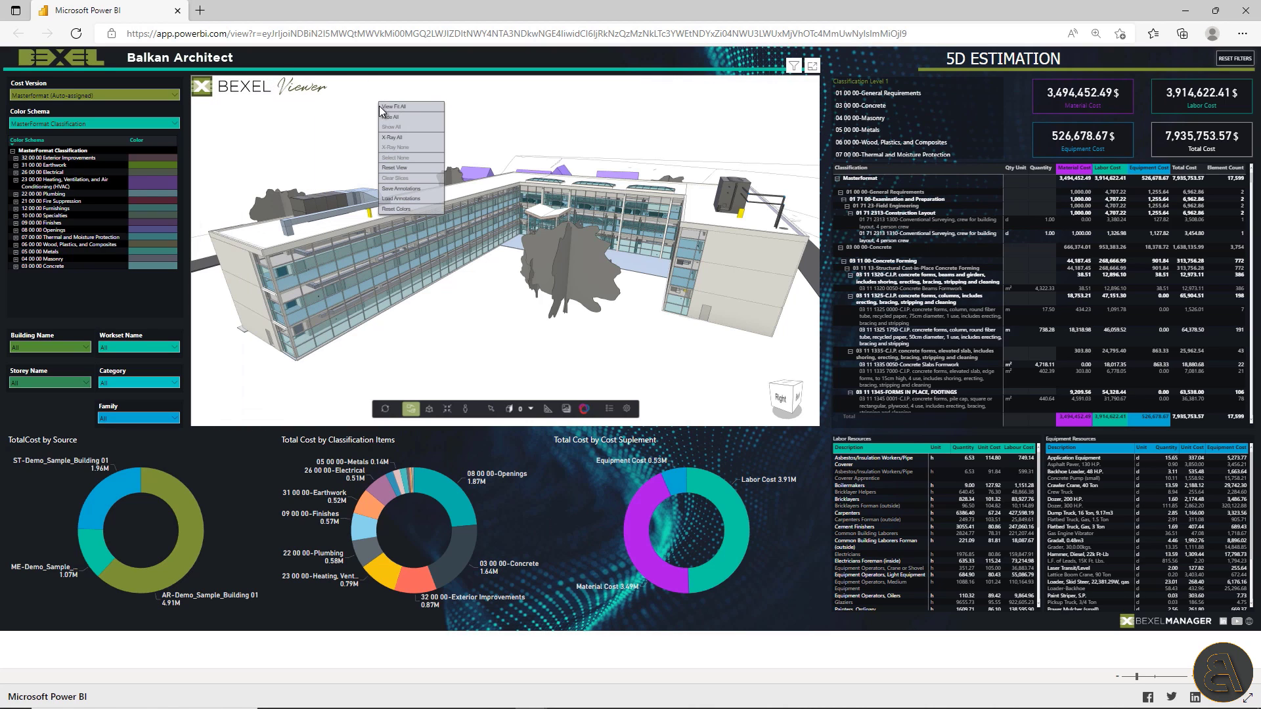
left_click(508, 366)
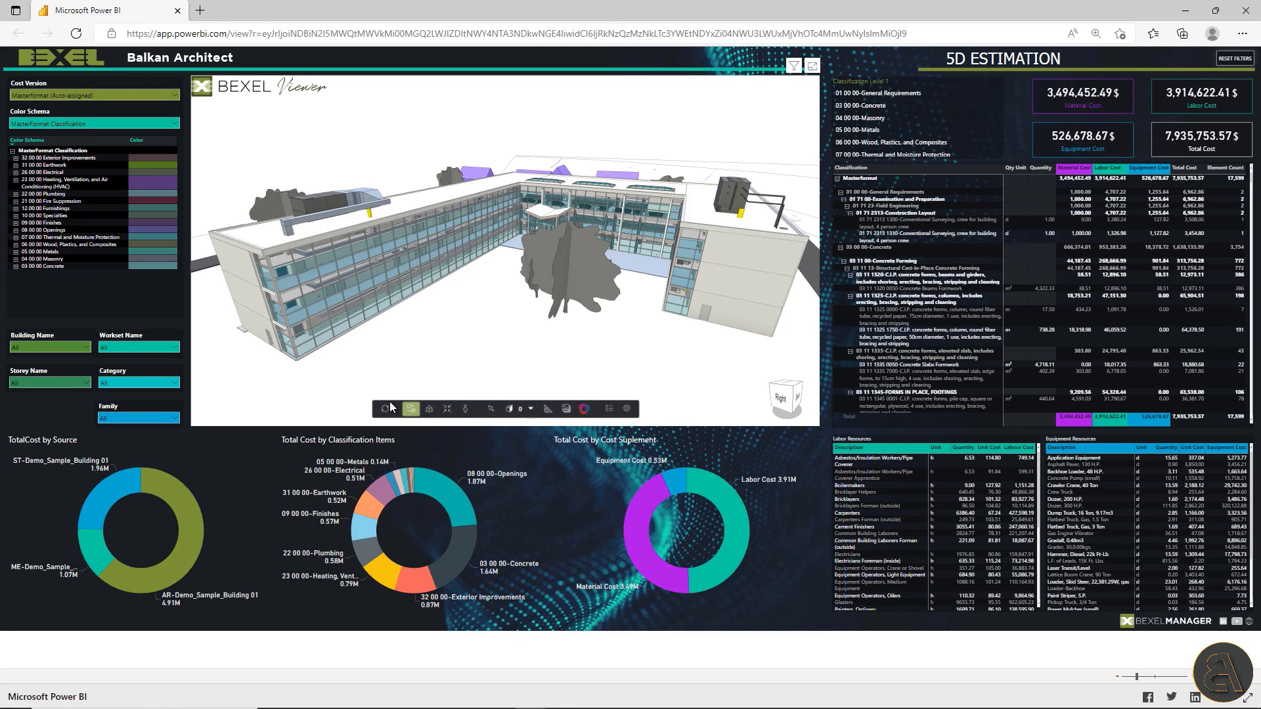
left_click(531, 413)
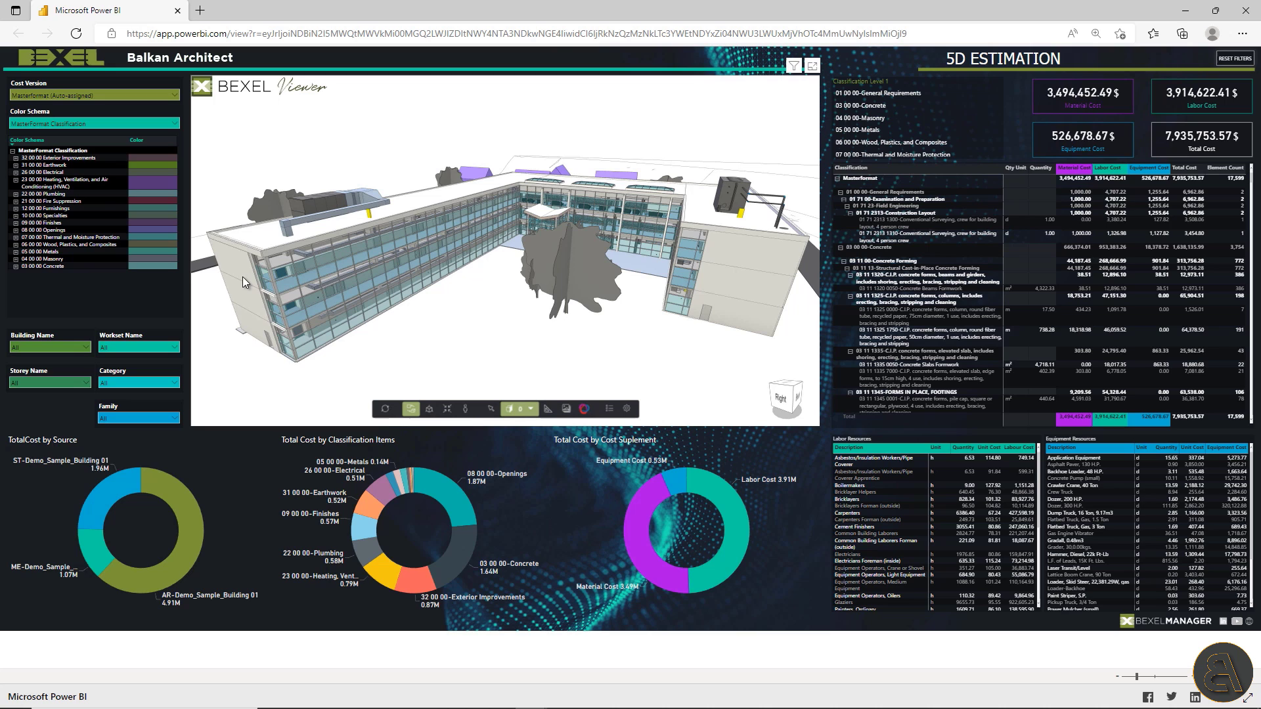
Clear the section slice from the model and bring up the Color Schema choices.
scroll(297, 278, "down", 10)
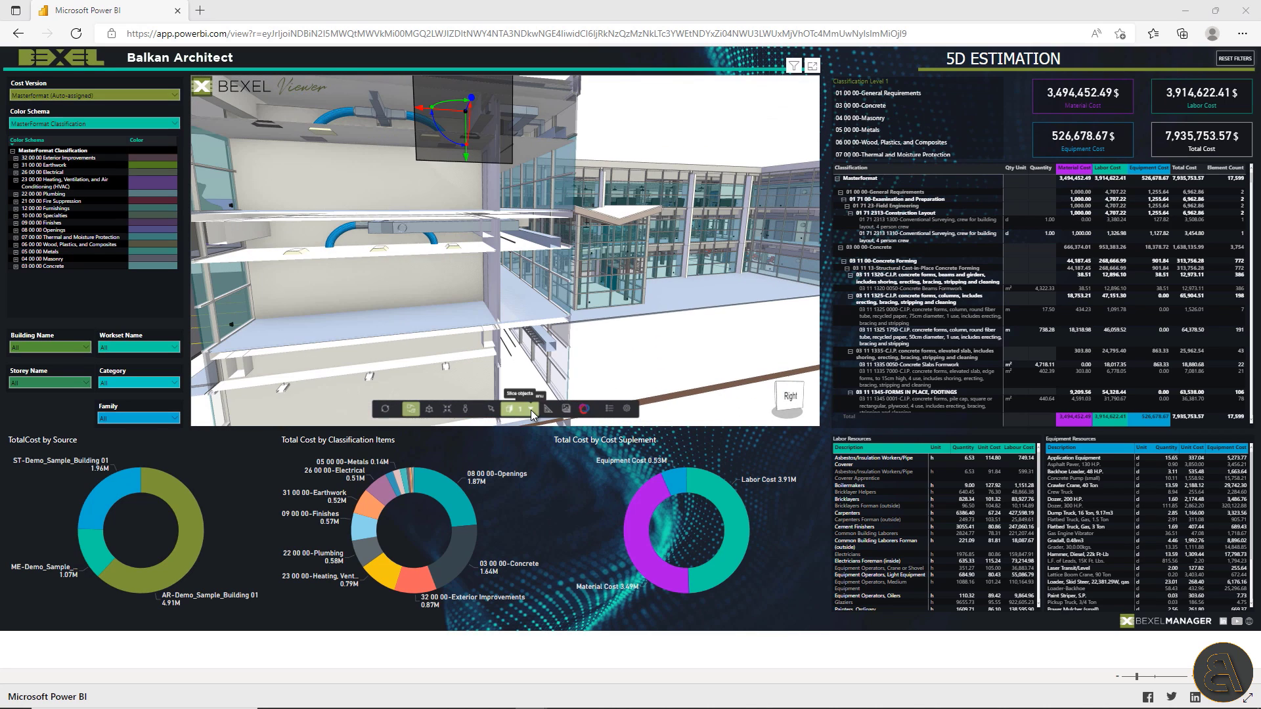
left_click(531, 410)
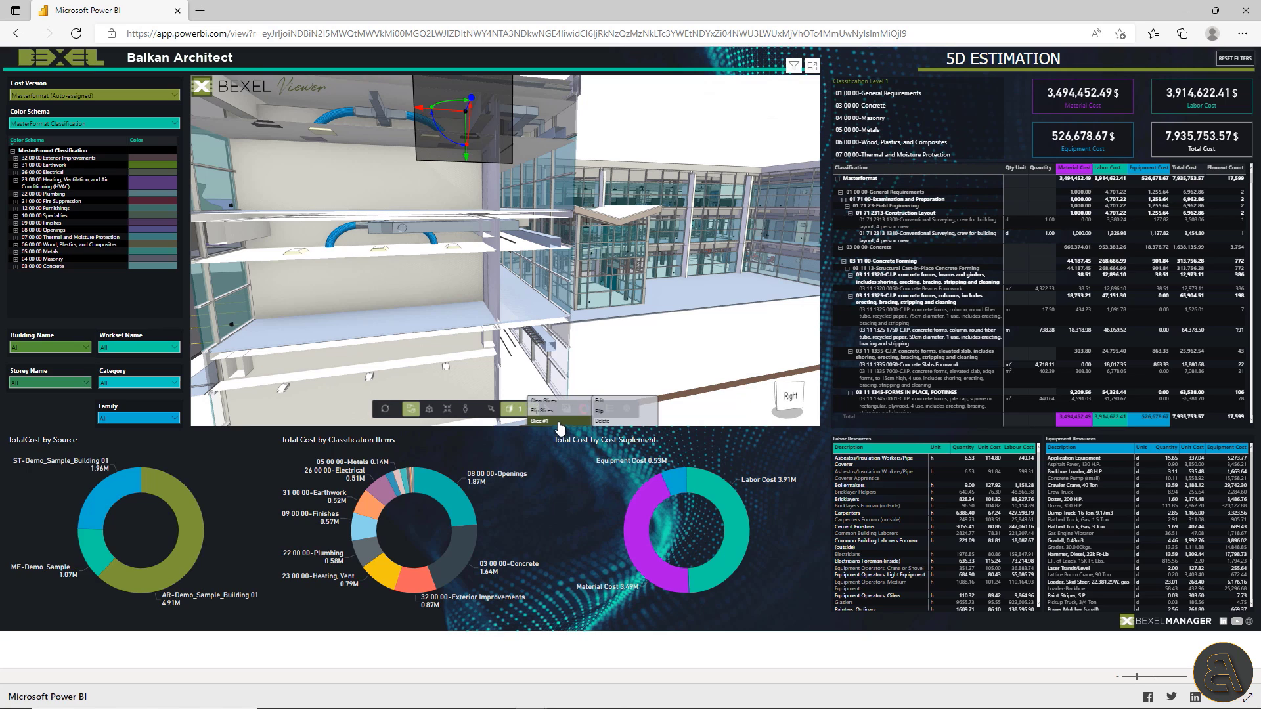
left_click(543, 401)
left_click(173, 124)
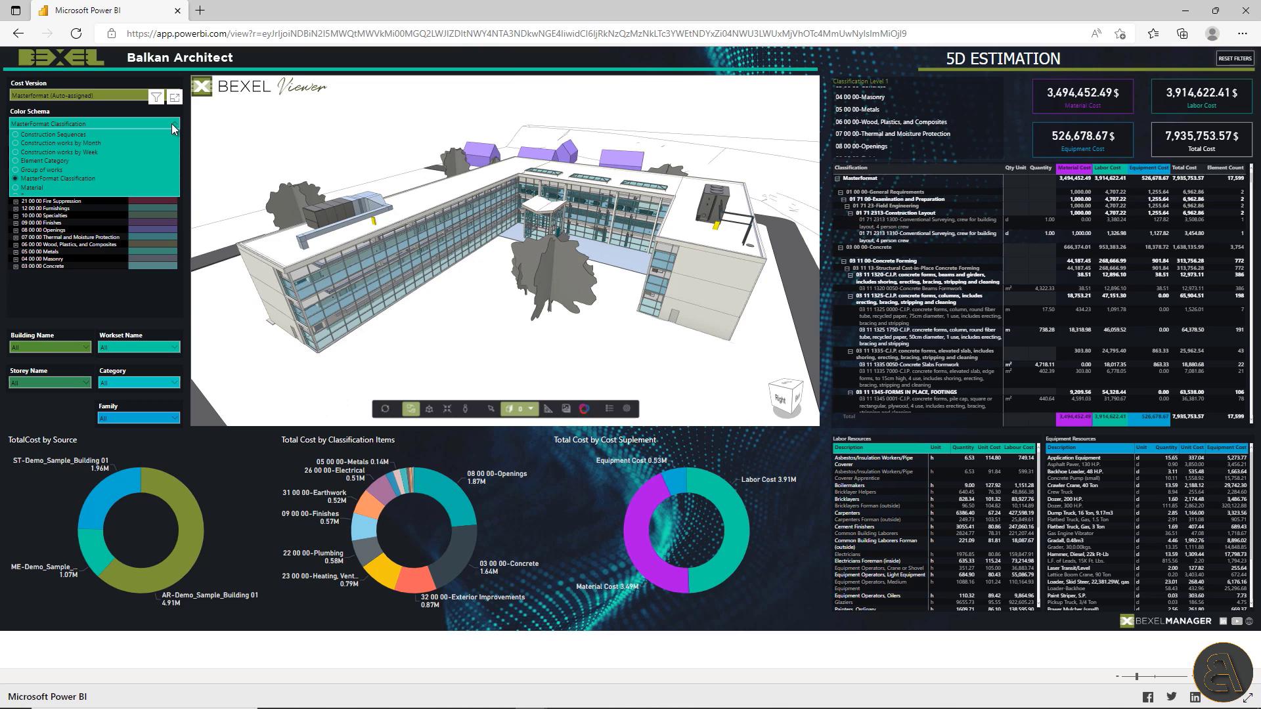
Cycle model colouring through Construction Sequences, Element Category and MasterFormat, ending on Construction works by Month.
left_click(72, 135)
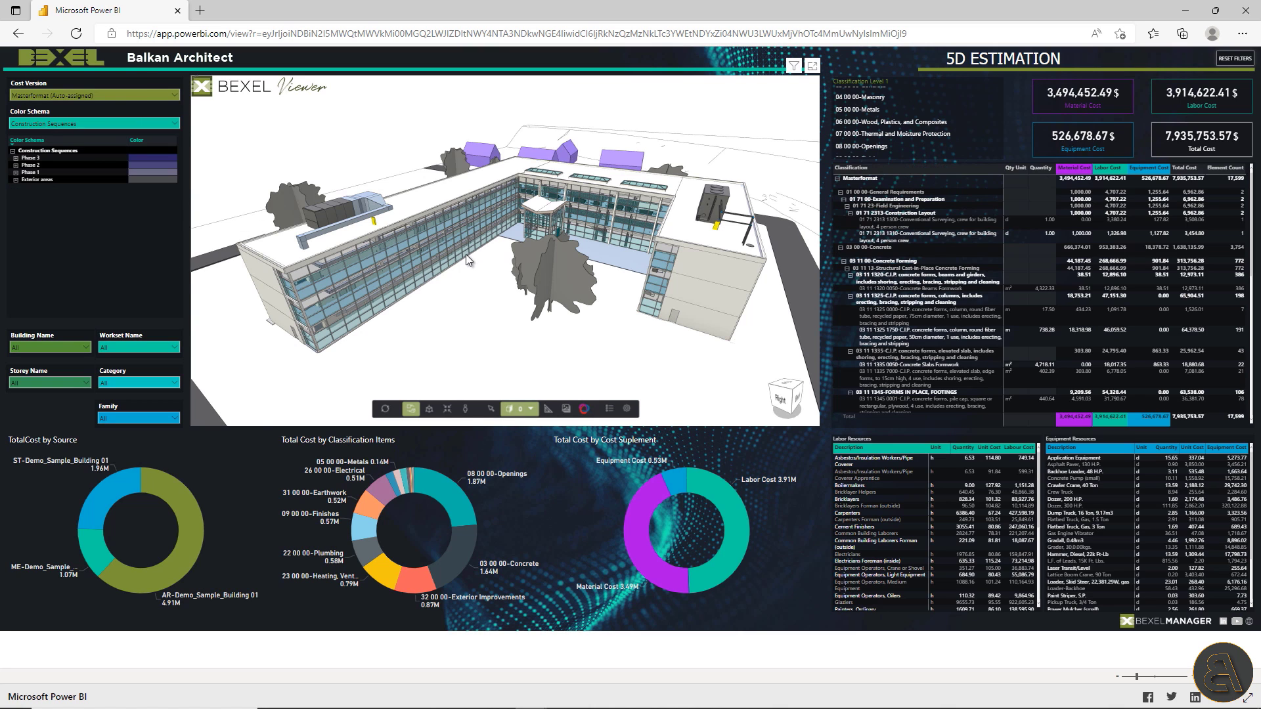
left_click(175, 124)
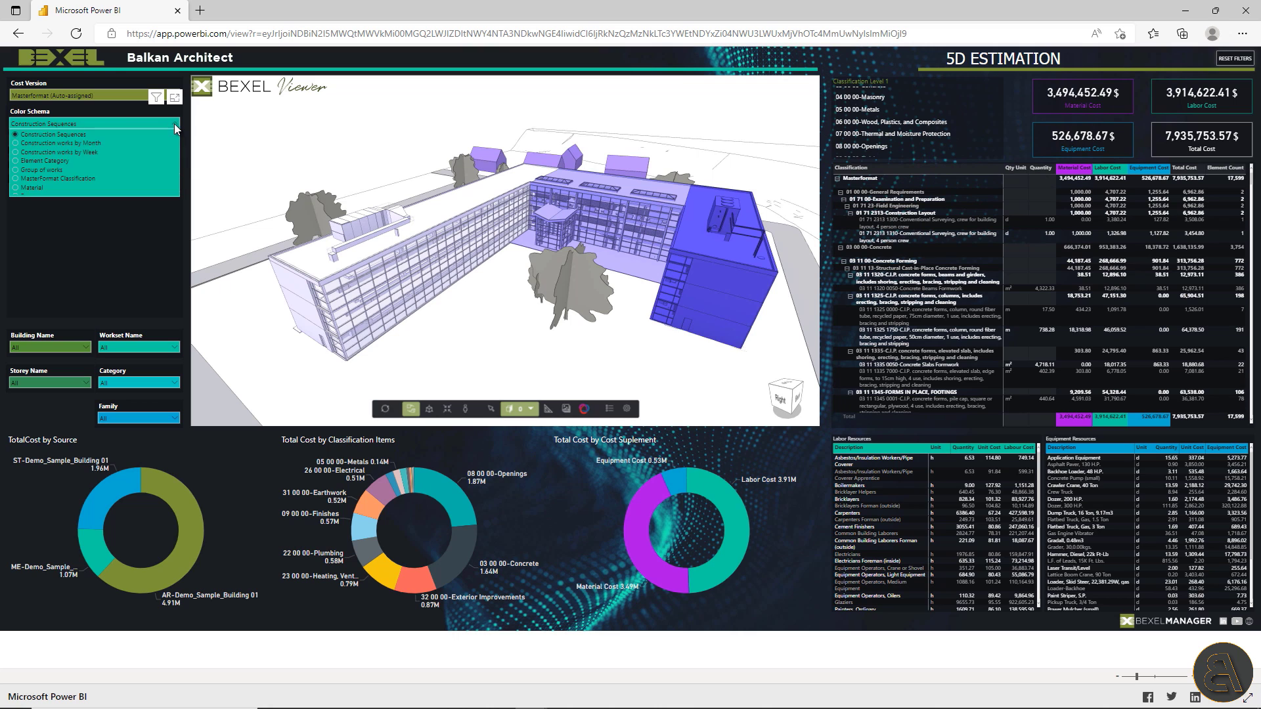
left_click(85, 162)
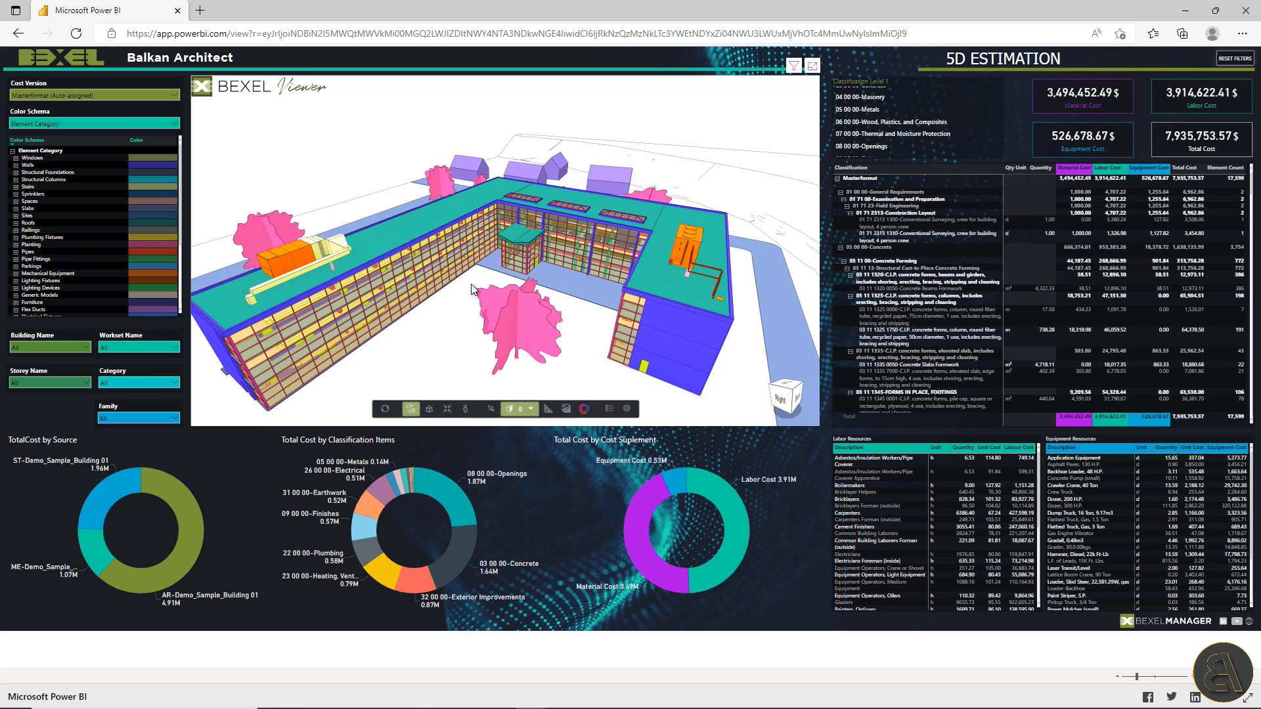
left_click_drag(493, 303, 525, 264)
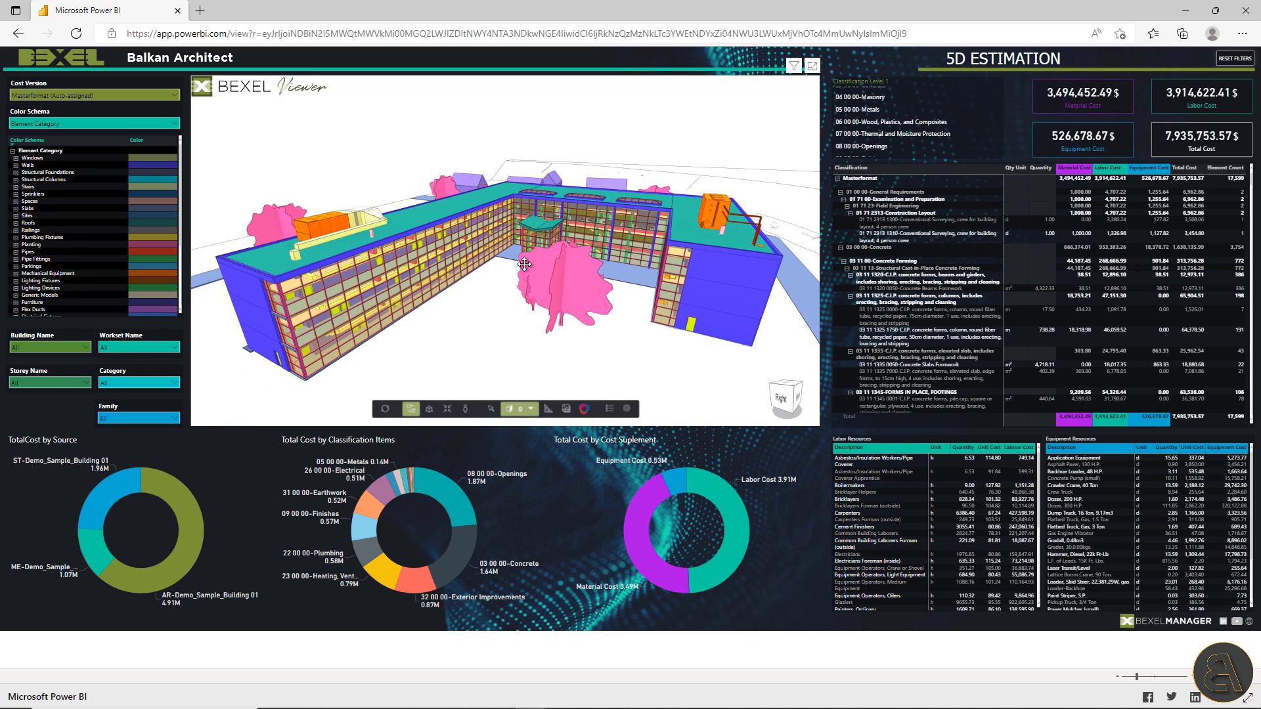
left_click(49, 125)
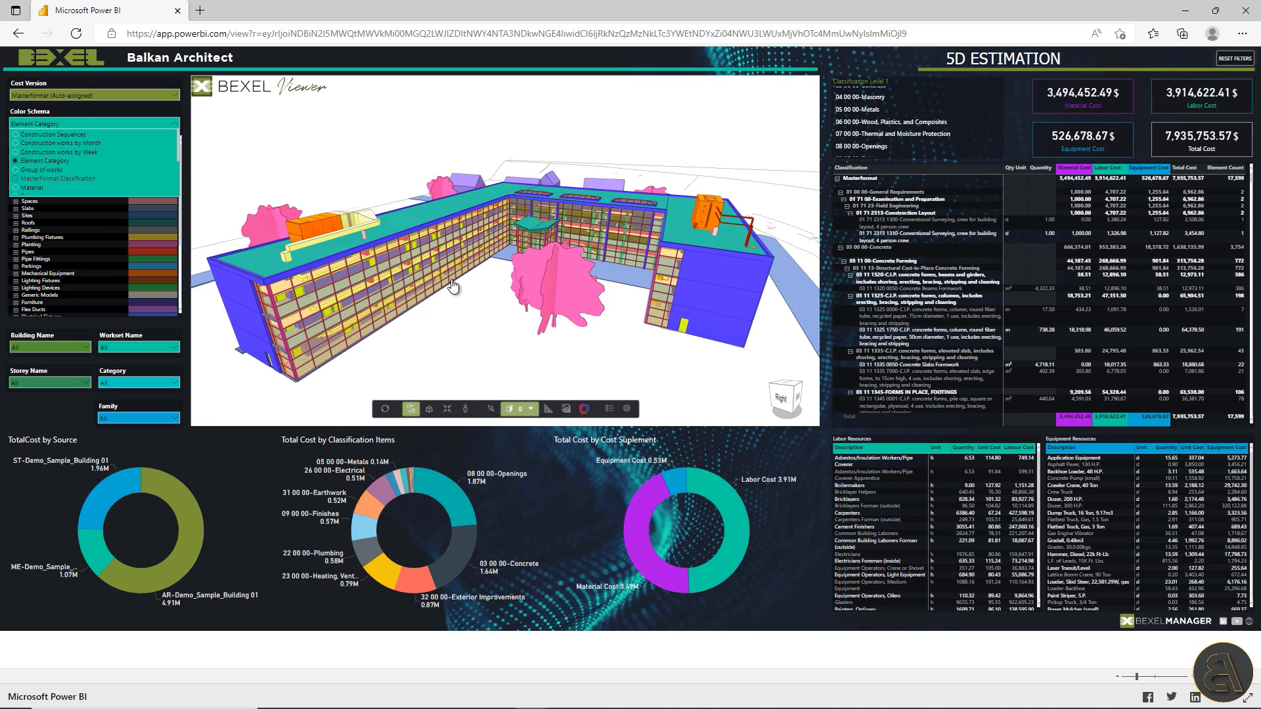
left_click(58, 178)
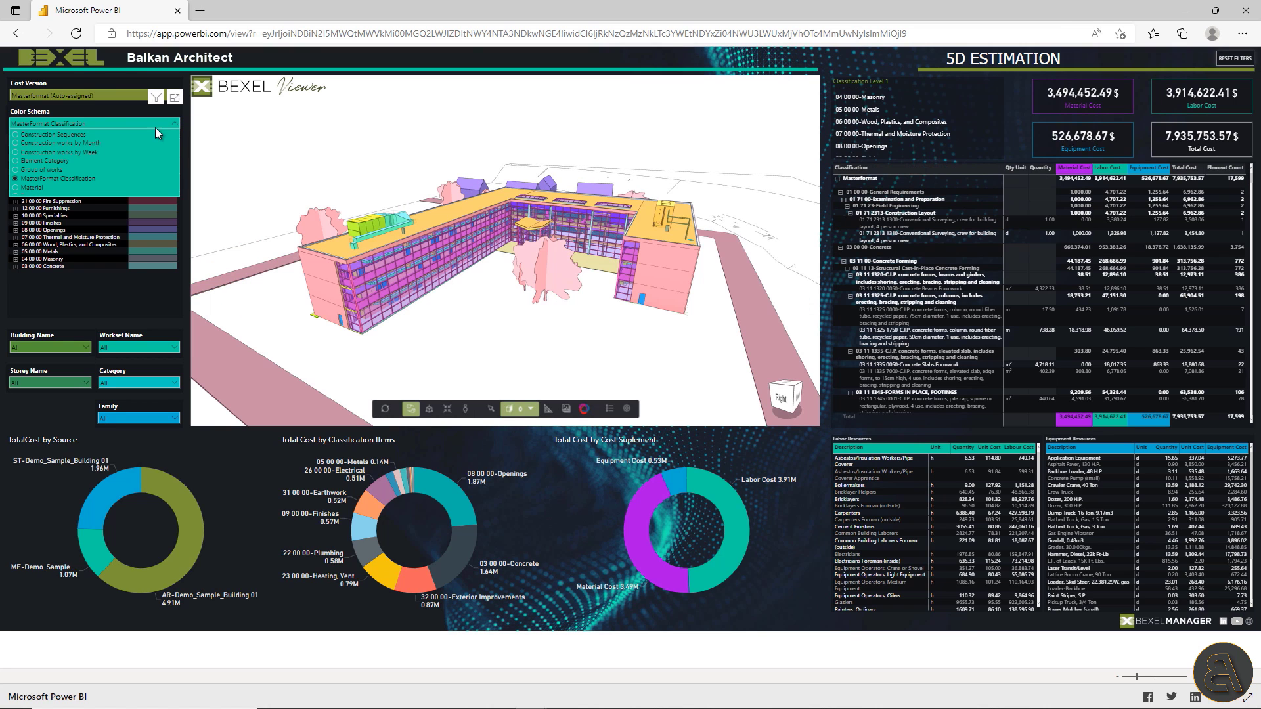
left_click(60, 142)
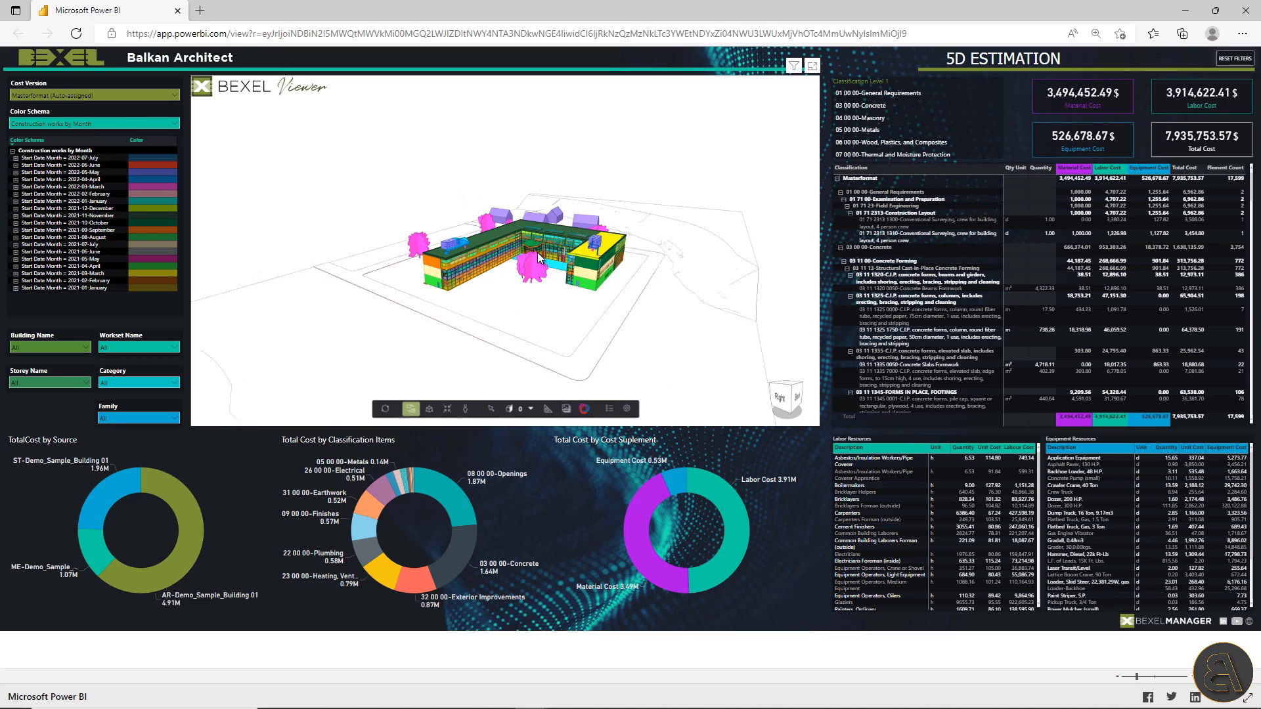
Filter the estimation to month legend entries from February 2021 through January 2022.
left_click(63, 280)
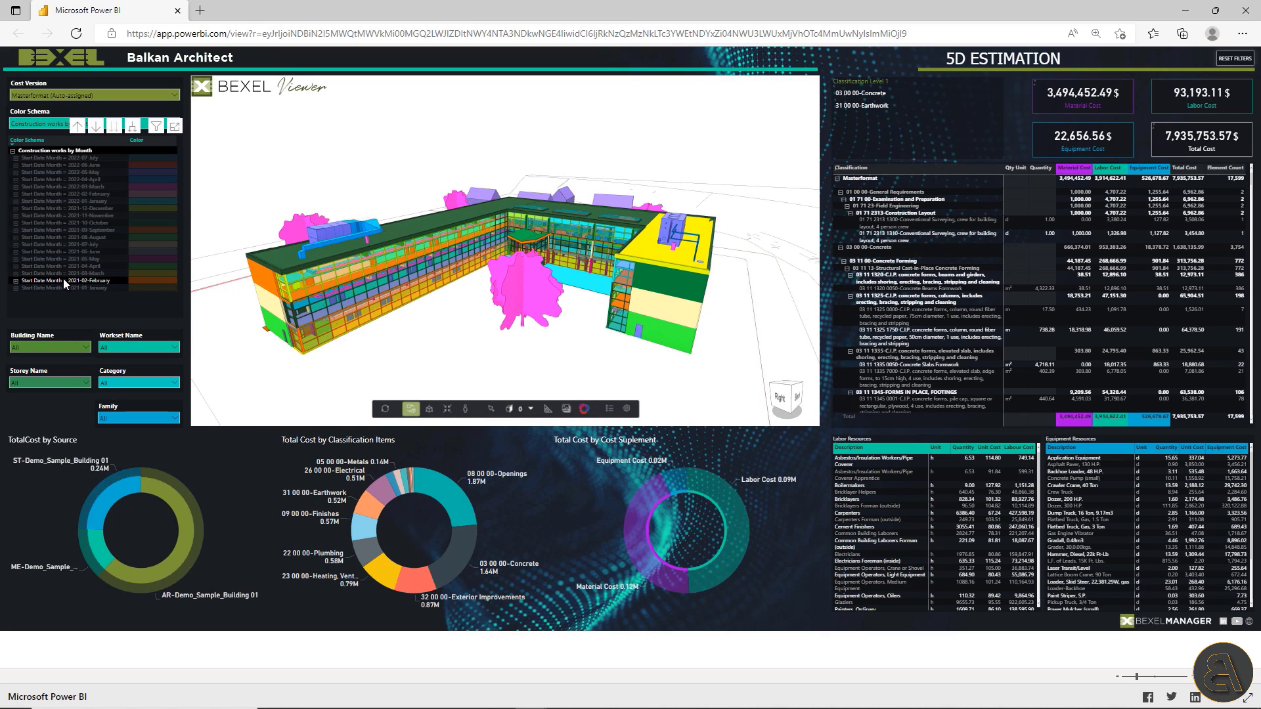
left_click(66, 273)
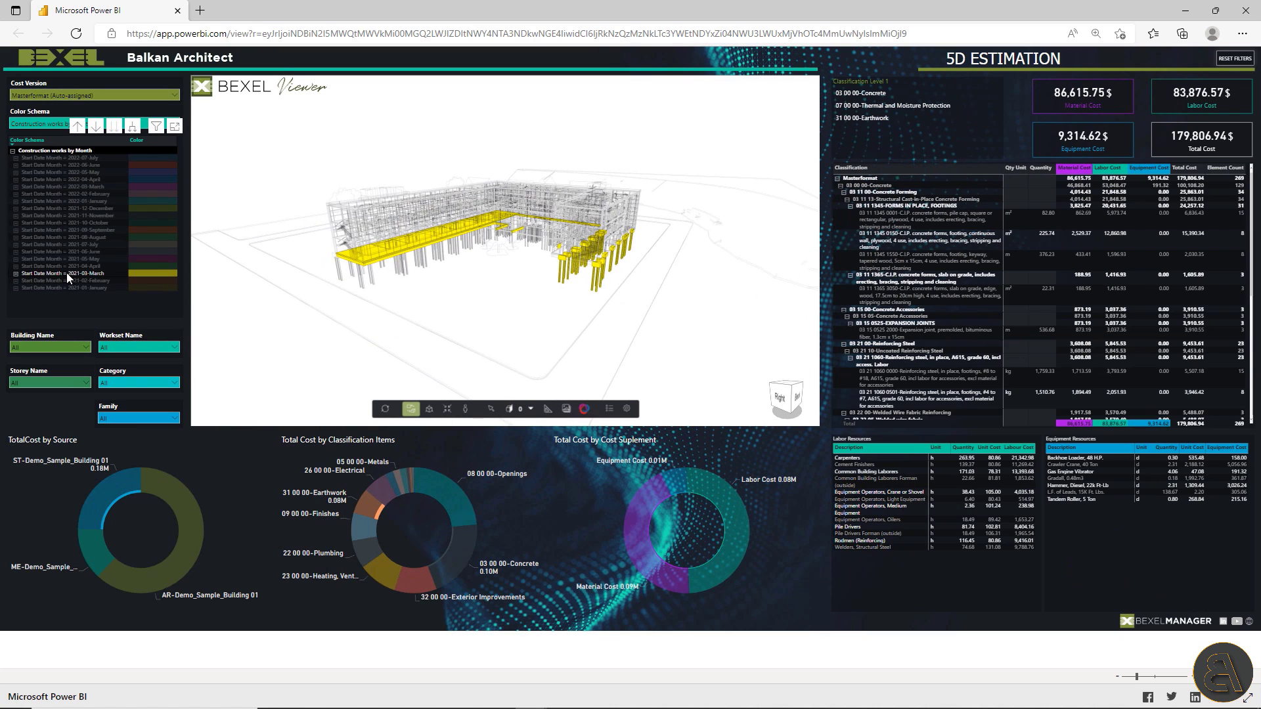
left_click(62, 281, "ctrl")
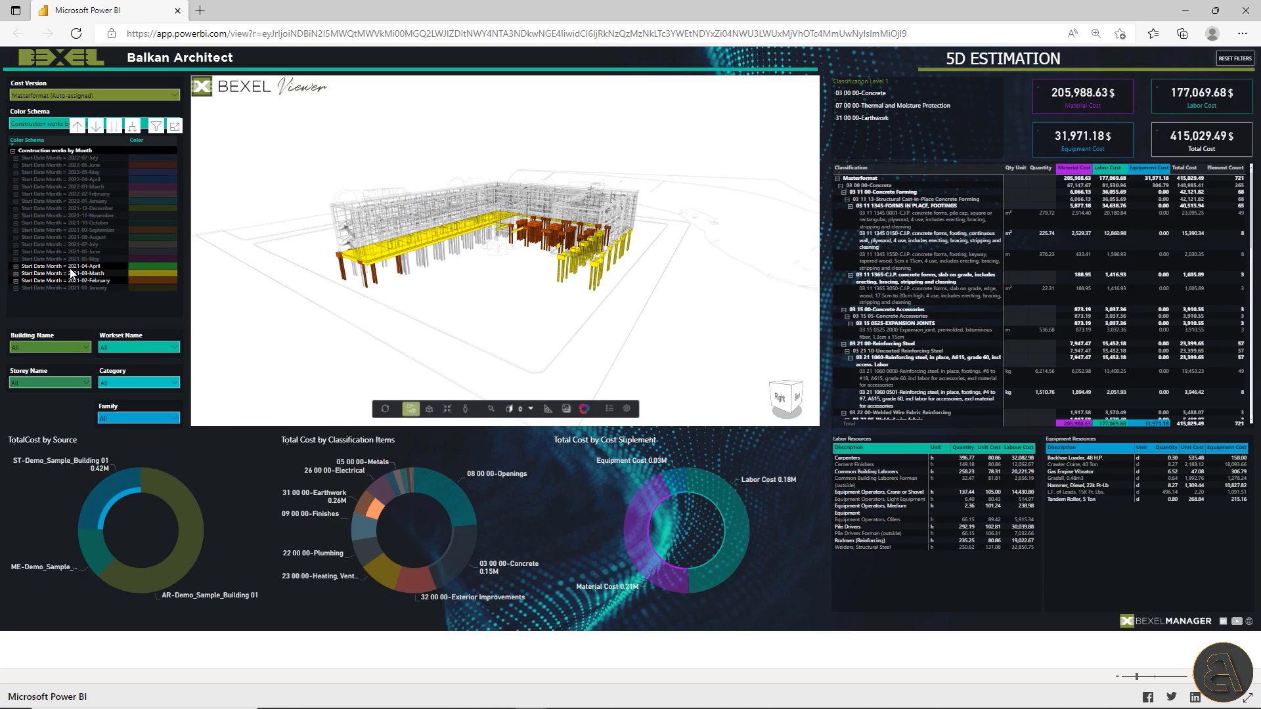
left_click(72, 259, "ctrl")
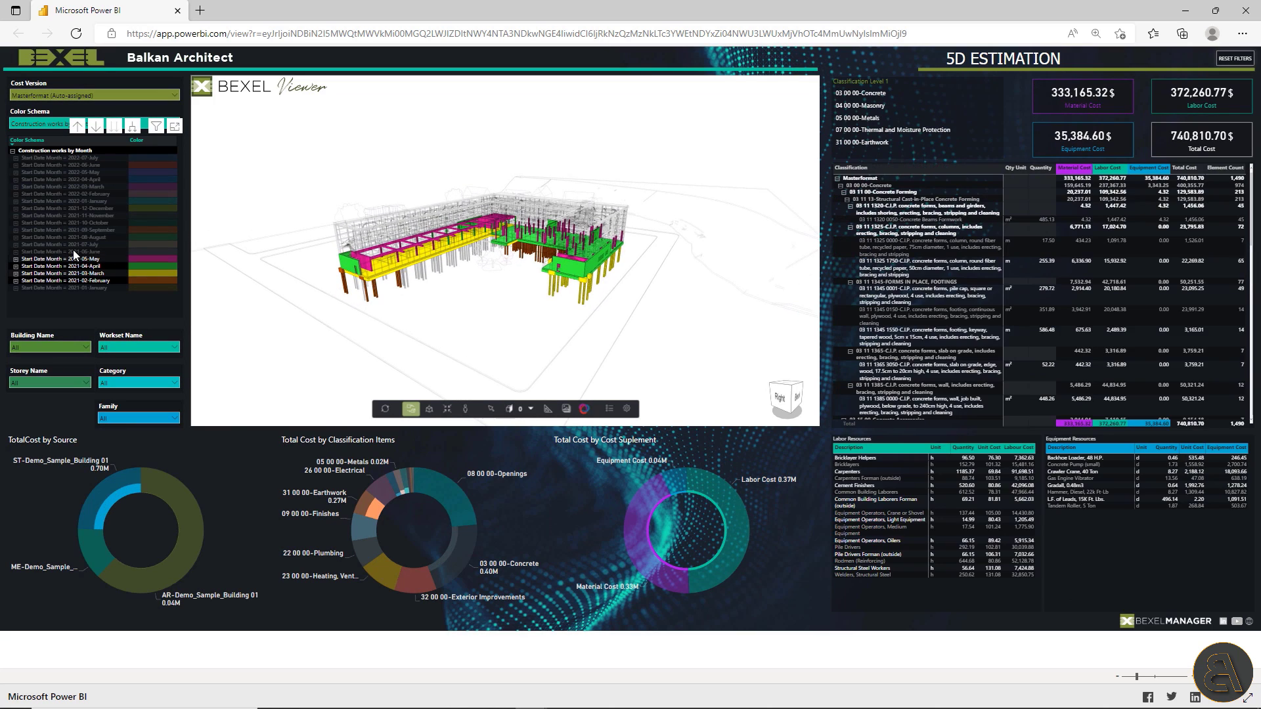
left_click(73, 251, "ctrl")
left_click(73, 243, "ctrl")
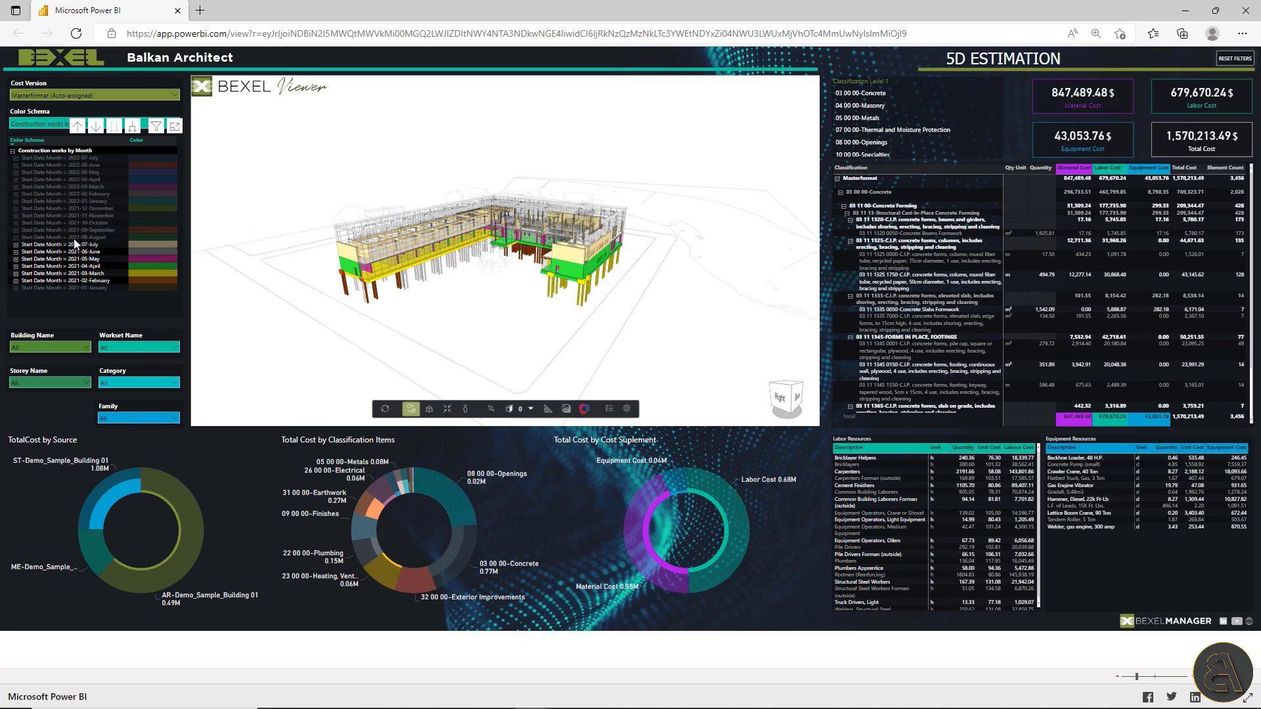
left_click(74, 236, "ctrl")
left_click(75, 230, "ctrl")
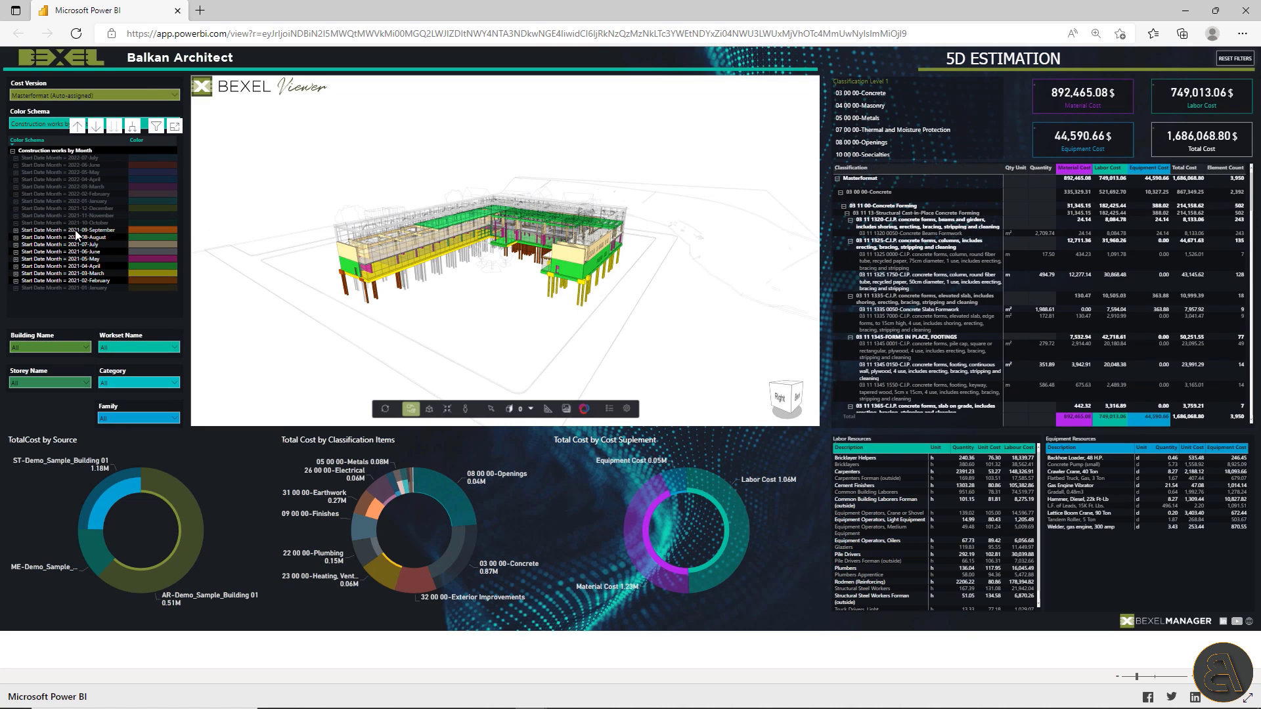
left_click(76, 223, "ctrl")
left_click(78, 216, "ctrl")
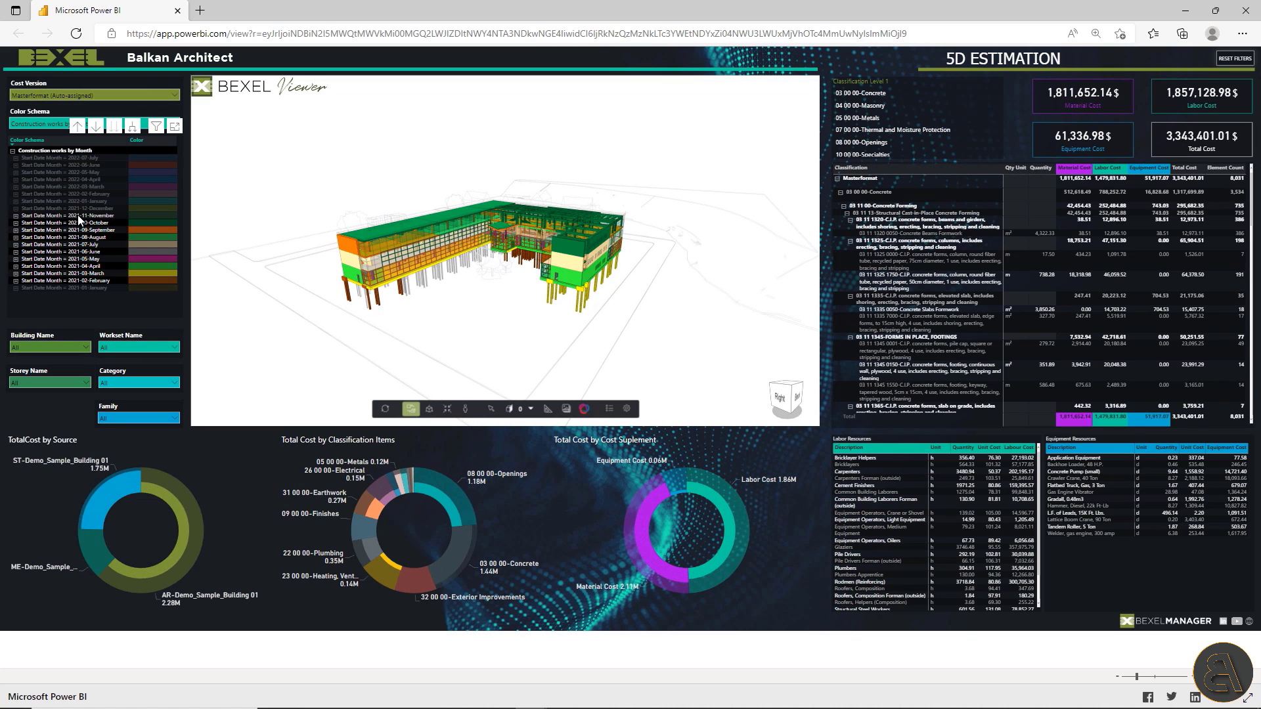
left_click(77, 209, "ctrl")
left_click(78, 201, "ctrl")
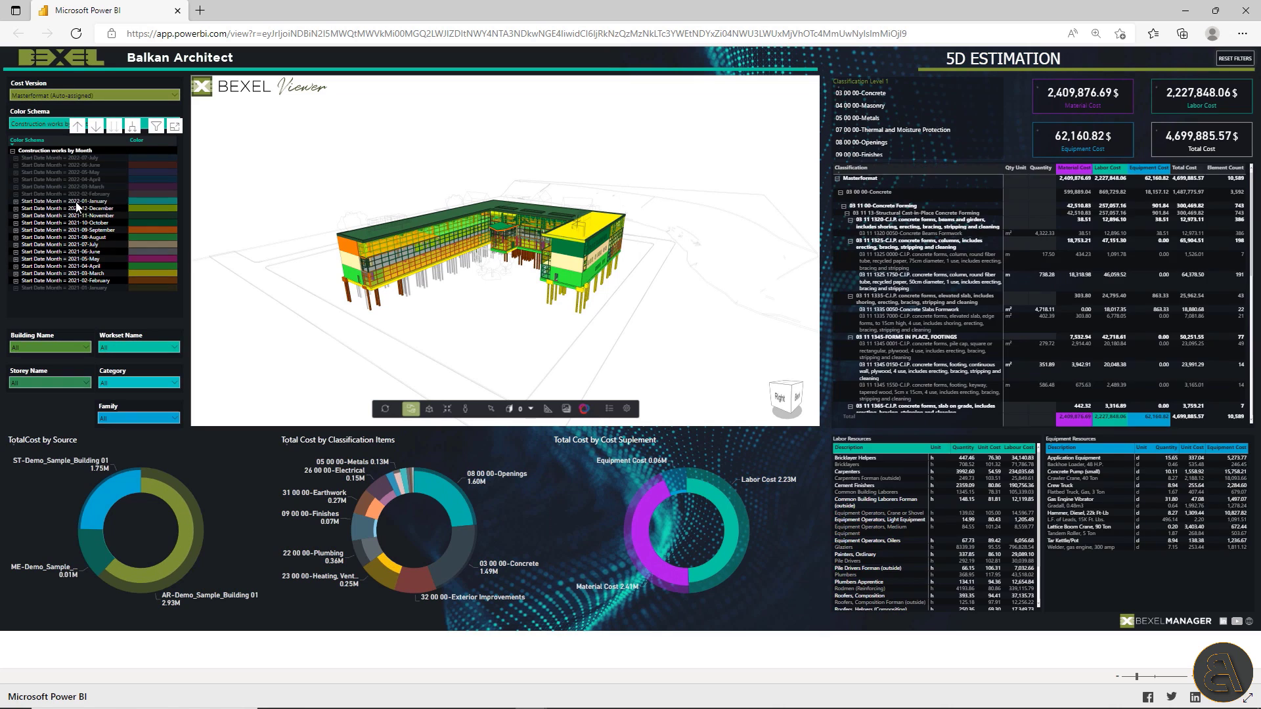
Reset all filters, then filter costs to Finishes, 23 00 00-HVAC and 26 00 00-Electrical.
left_click(1227, 60)
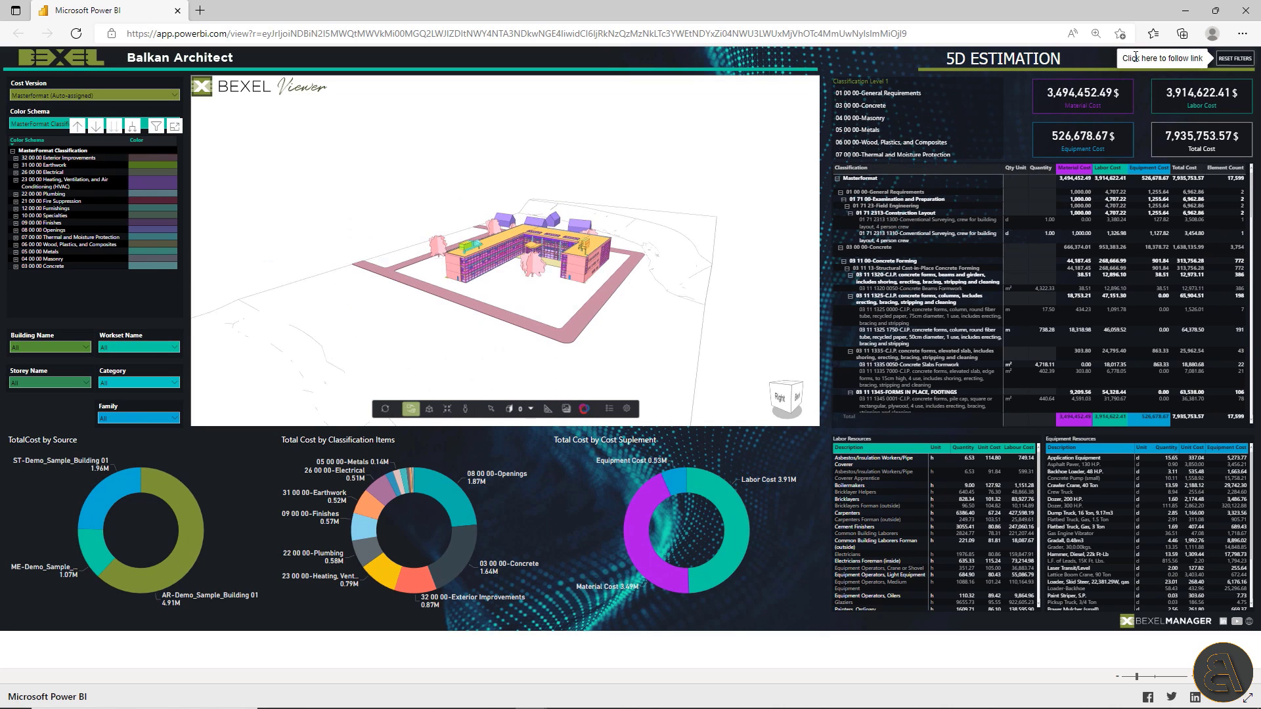
left_click(357, 530)
left_click(382, 572)
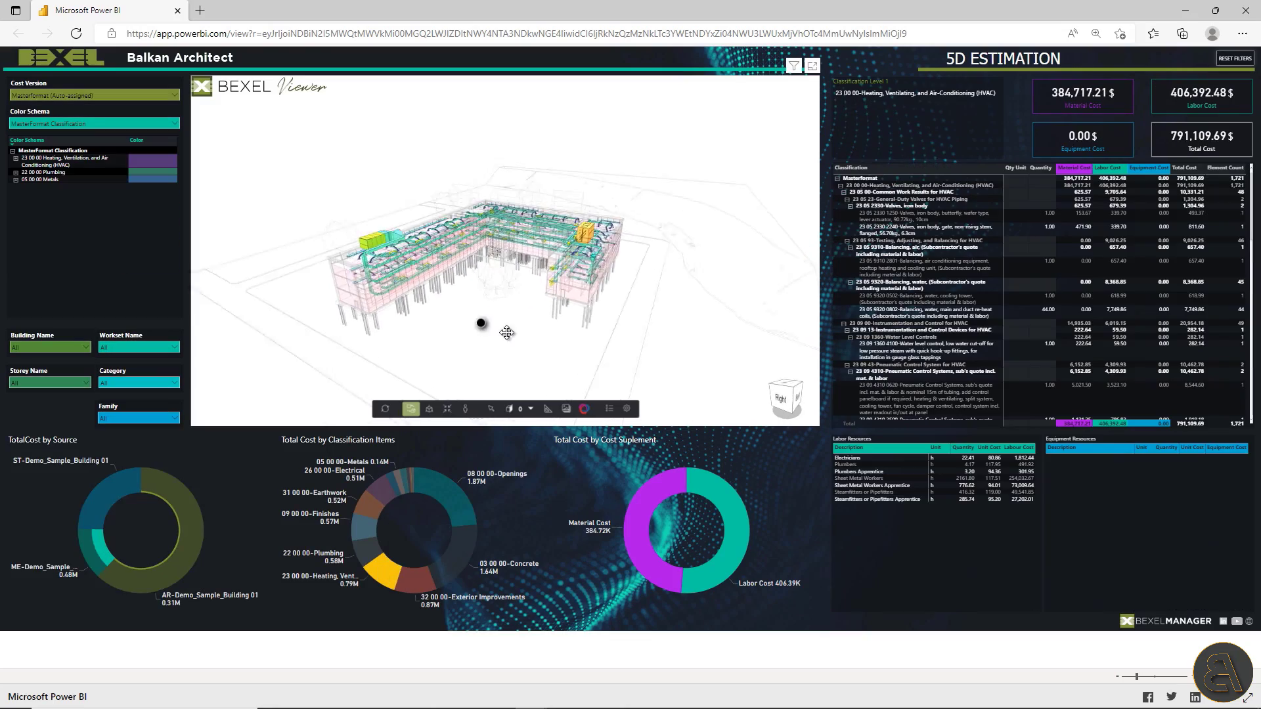
left_click(385, 494)
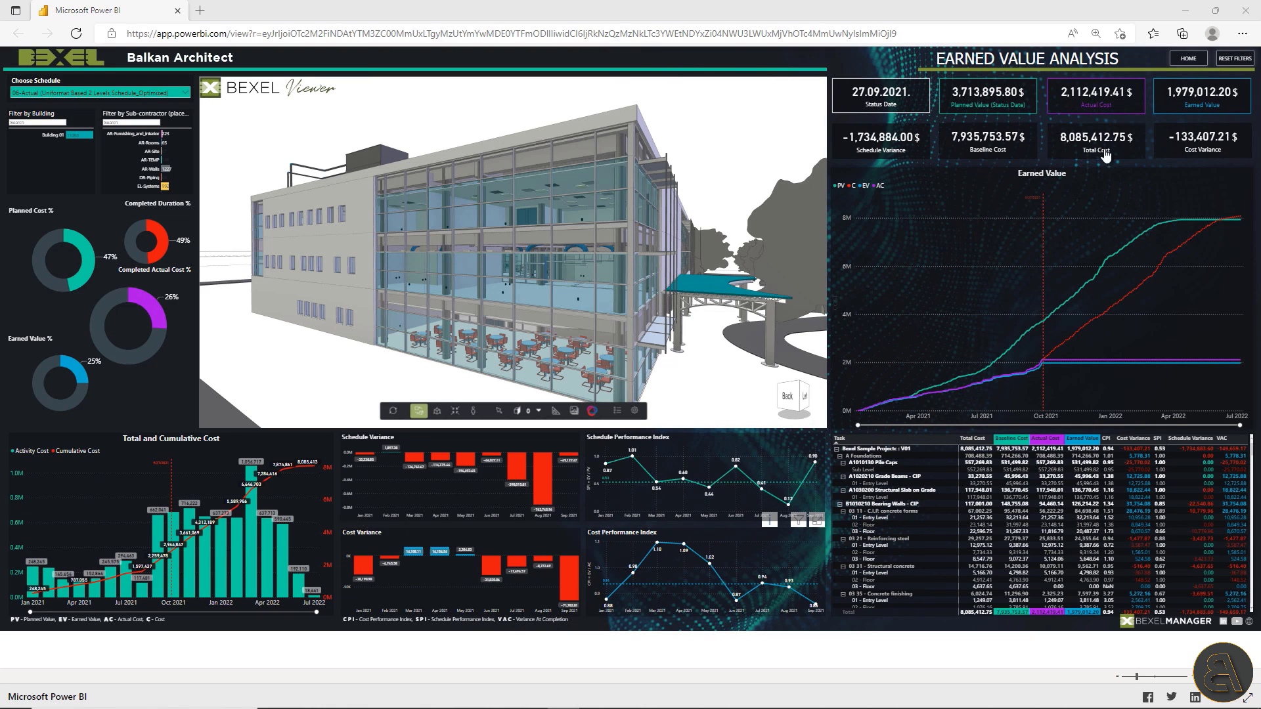
mouse_move(955, 393)
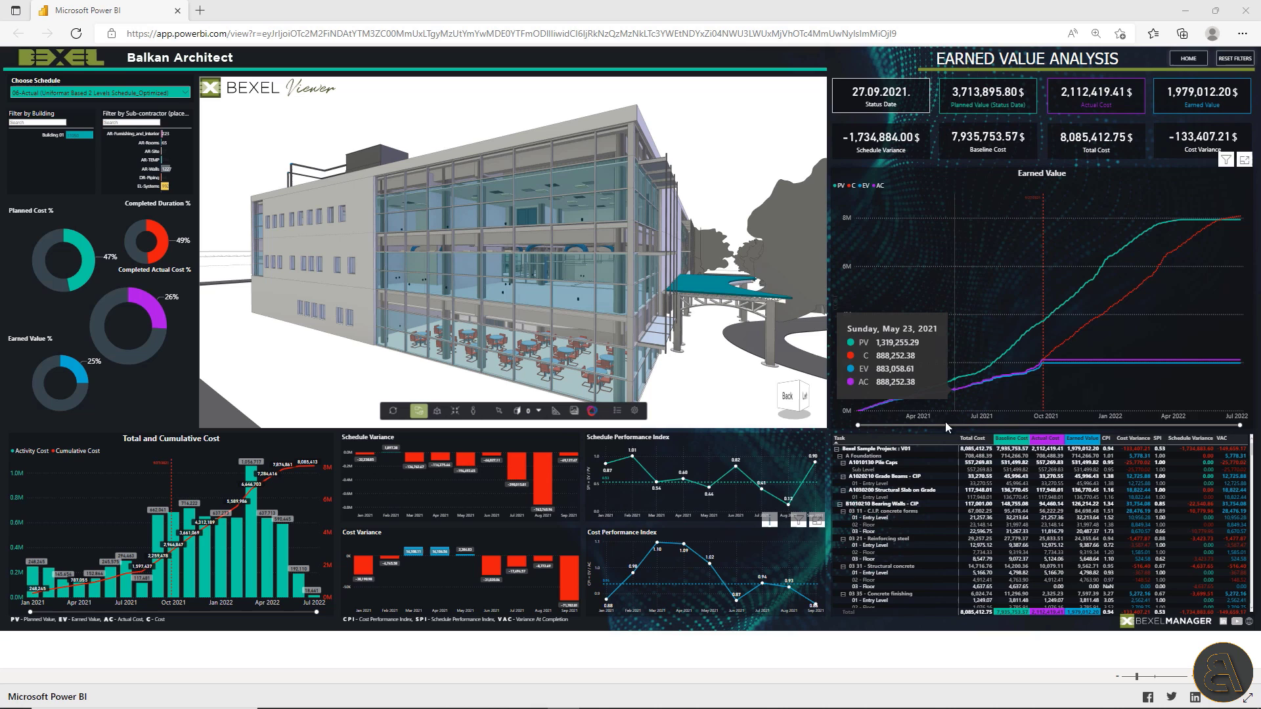
scroll(912, 472, "down", 5)
scroll(913, 472, "down", 5)
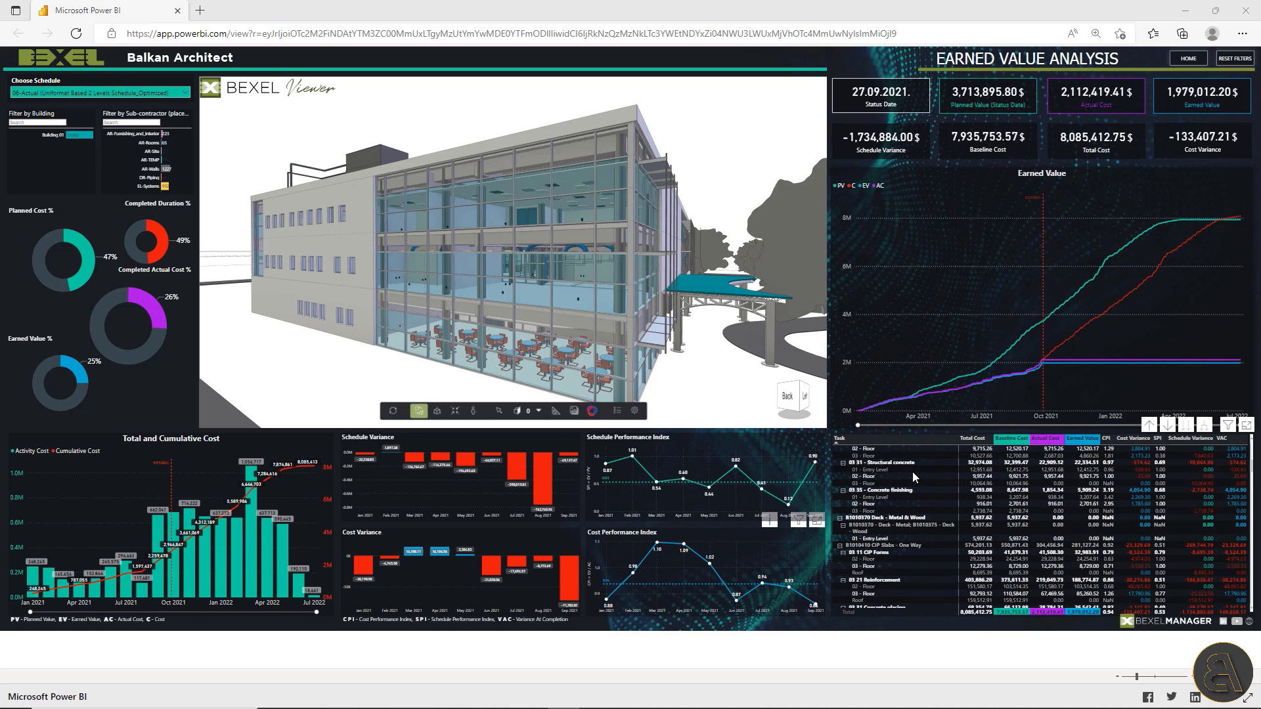
scroll(920, 499, "down", 5)
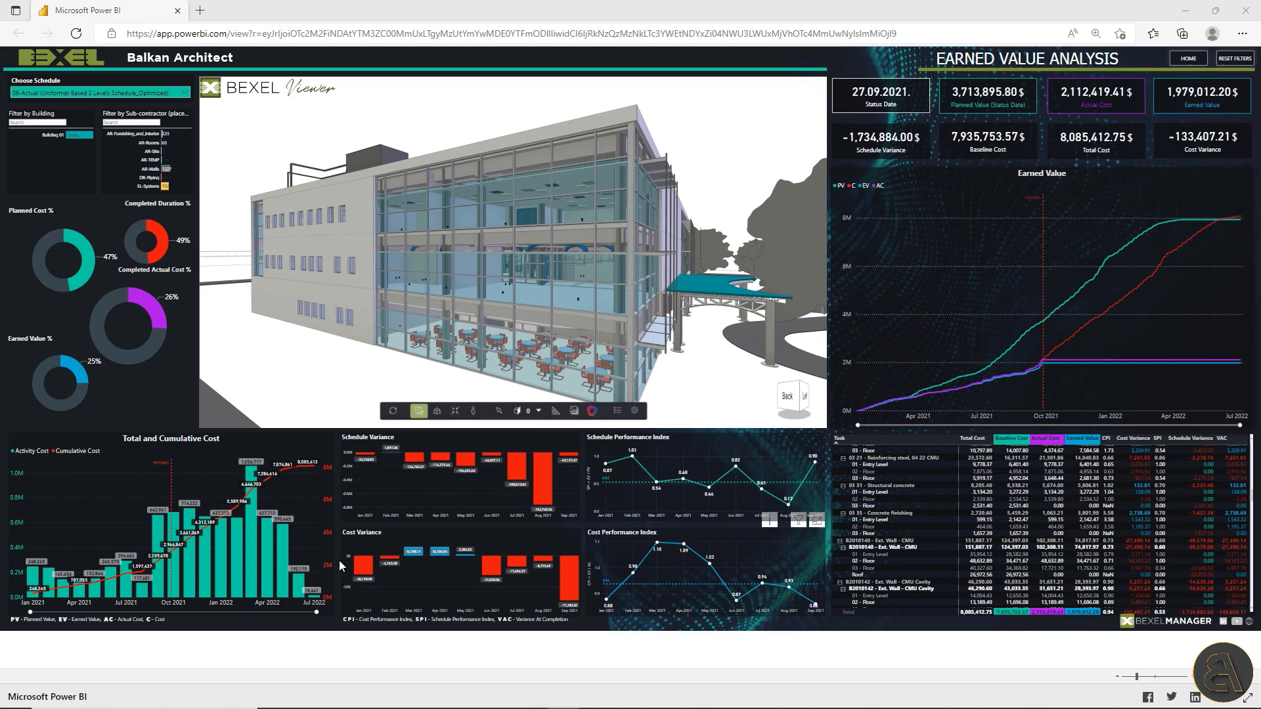
mouse_move(249, 582)
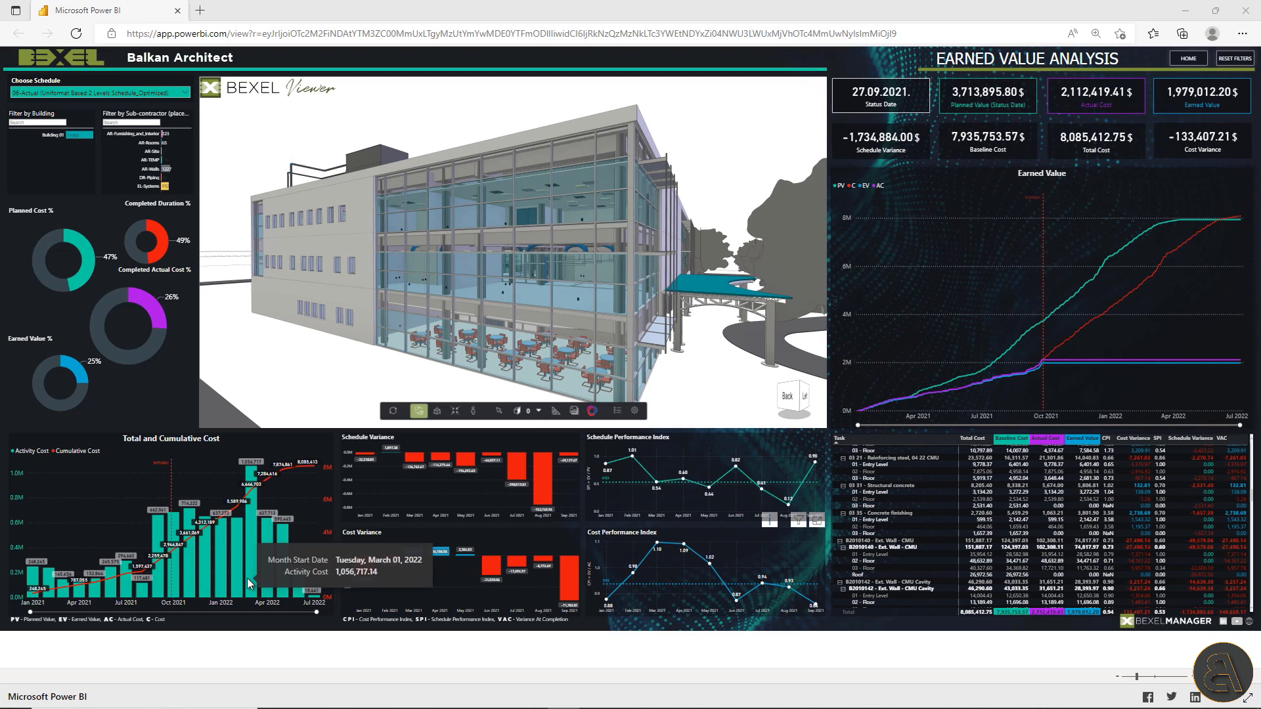
Filter Total and Cumulative Cost to a single early-2021 month and zoom onto the pile caps.
left_click(38, 591)
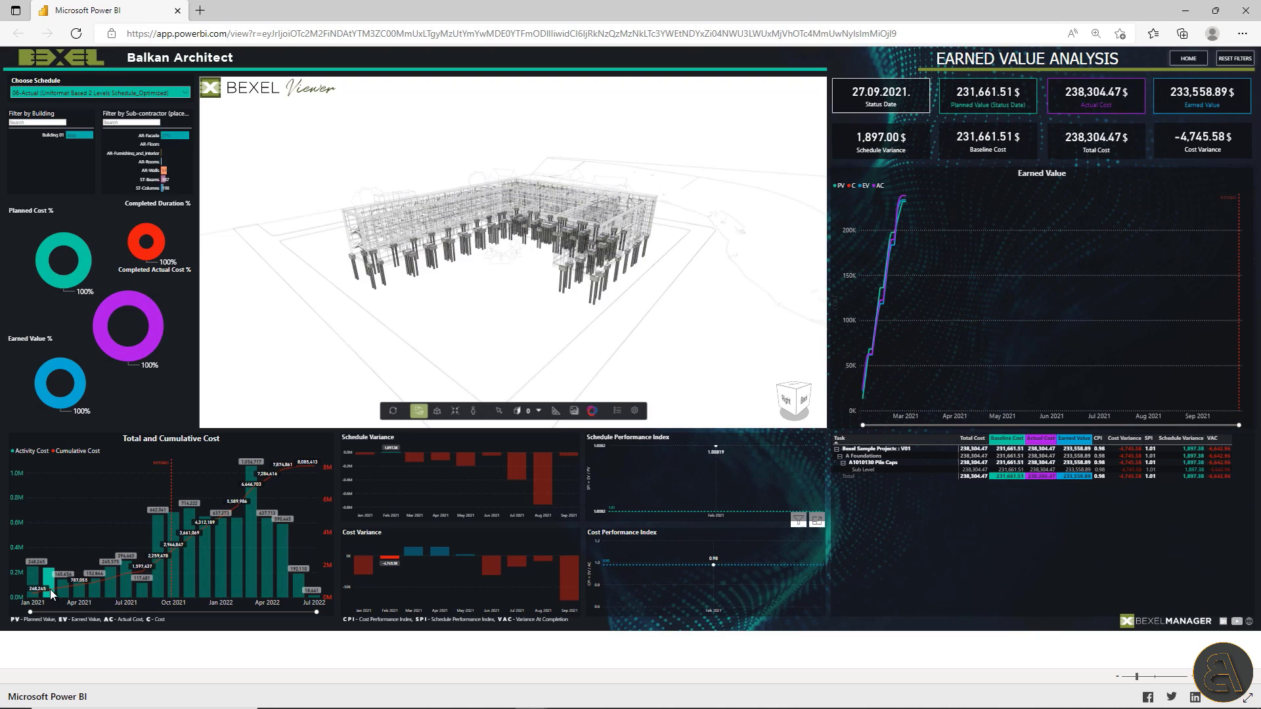
left_click(869, 330)
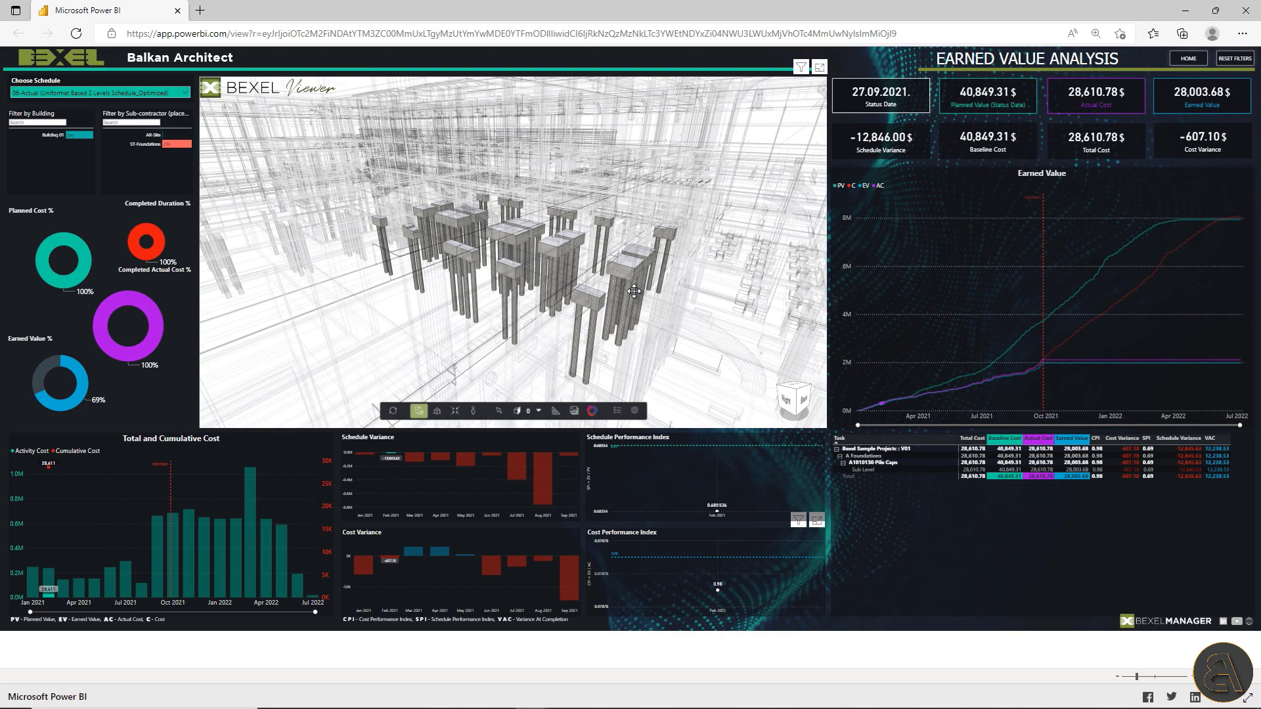
left_click_drag(633, 291, 563, 303)
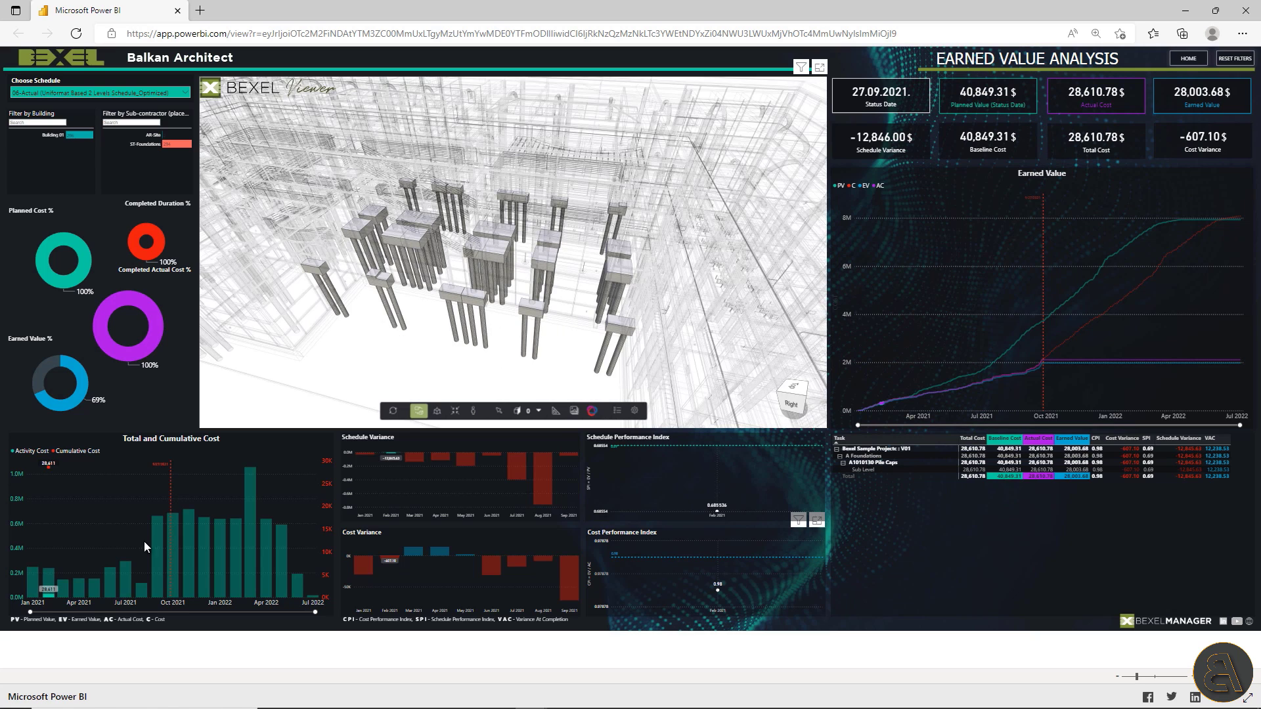
Extend the month selection with further bars through April, July and September 2021.
left_click(54, 583)
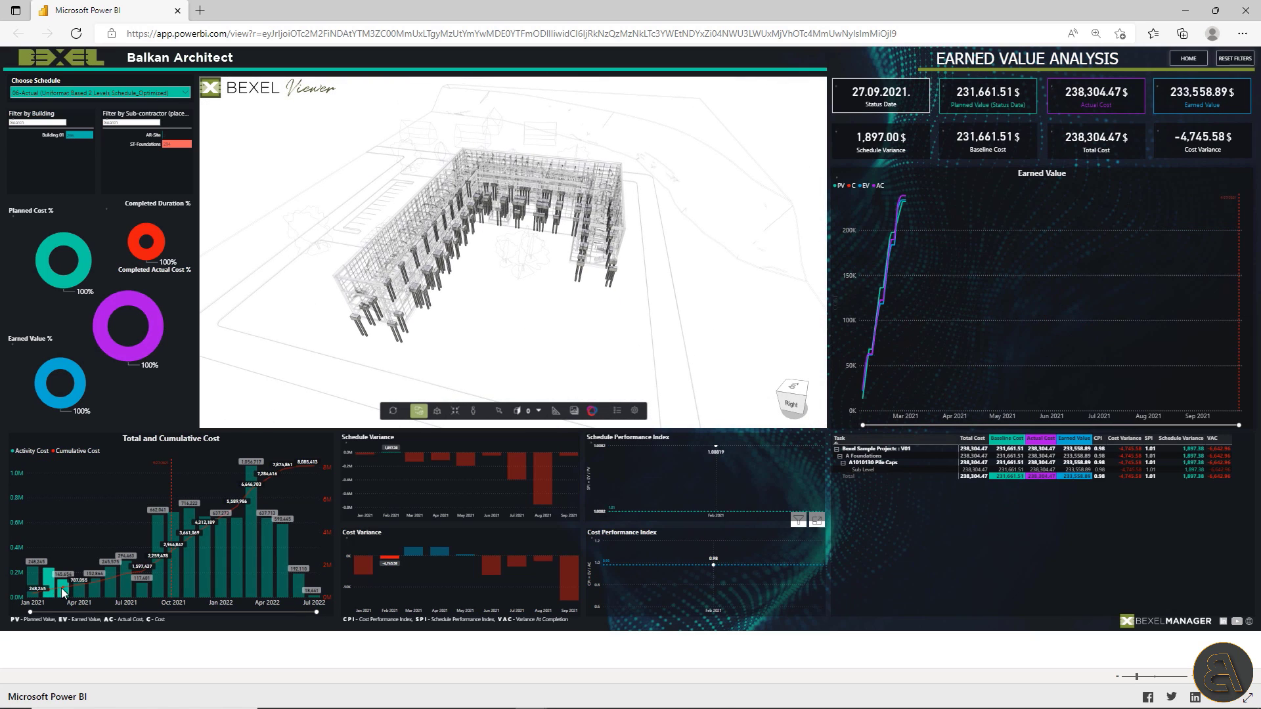
left_click(450, 319)
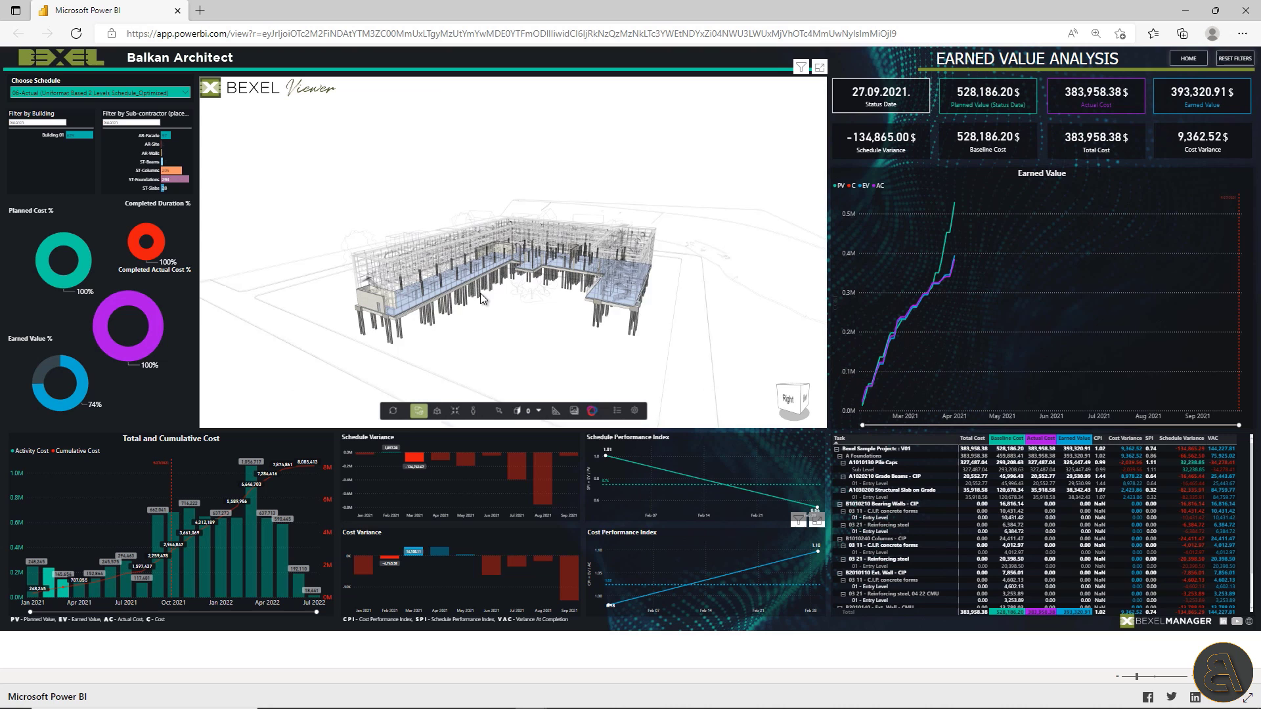
left_click(96, 592)
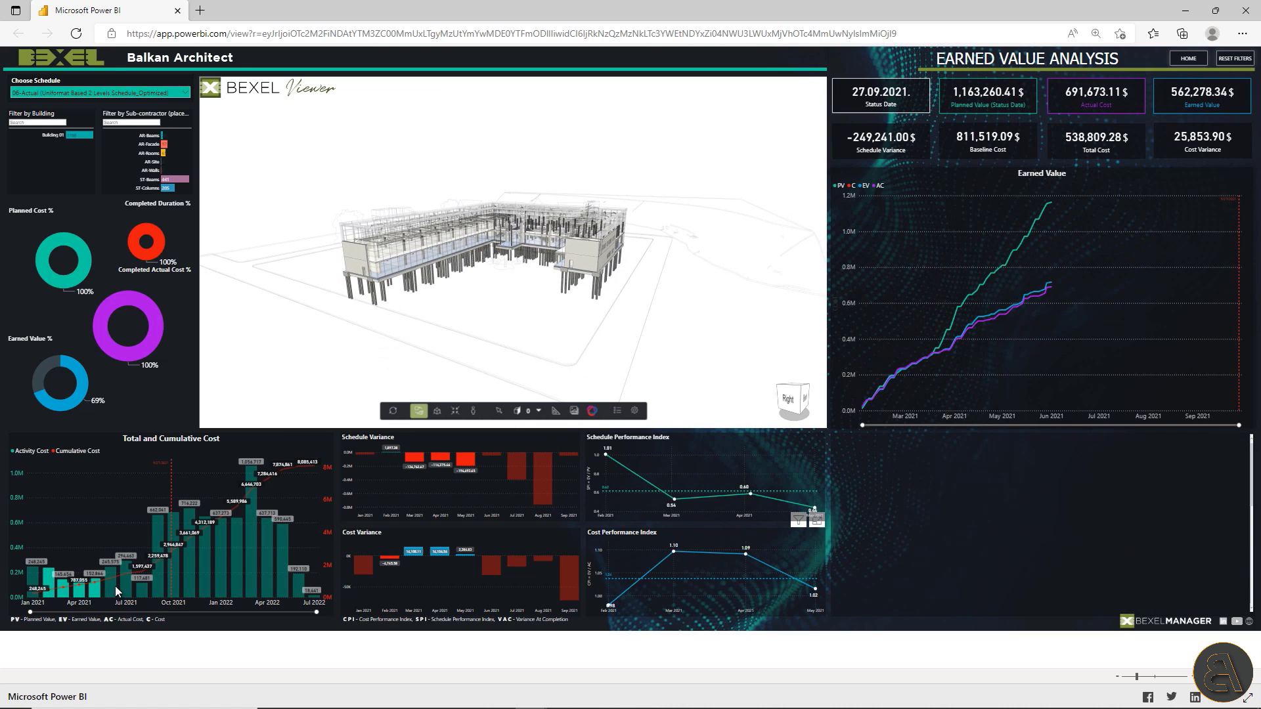
left_click(129, 589)
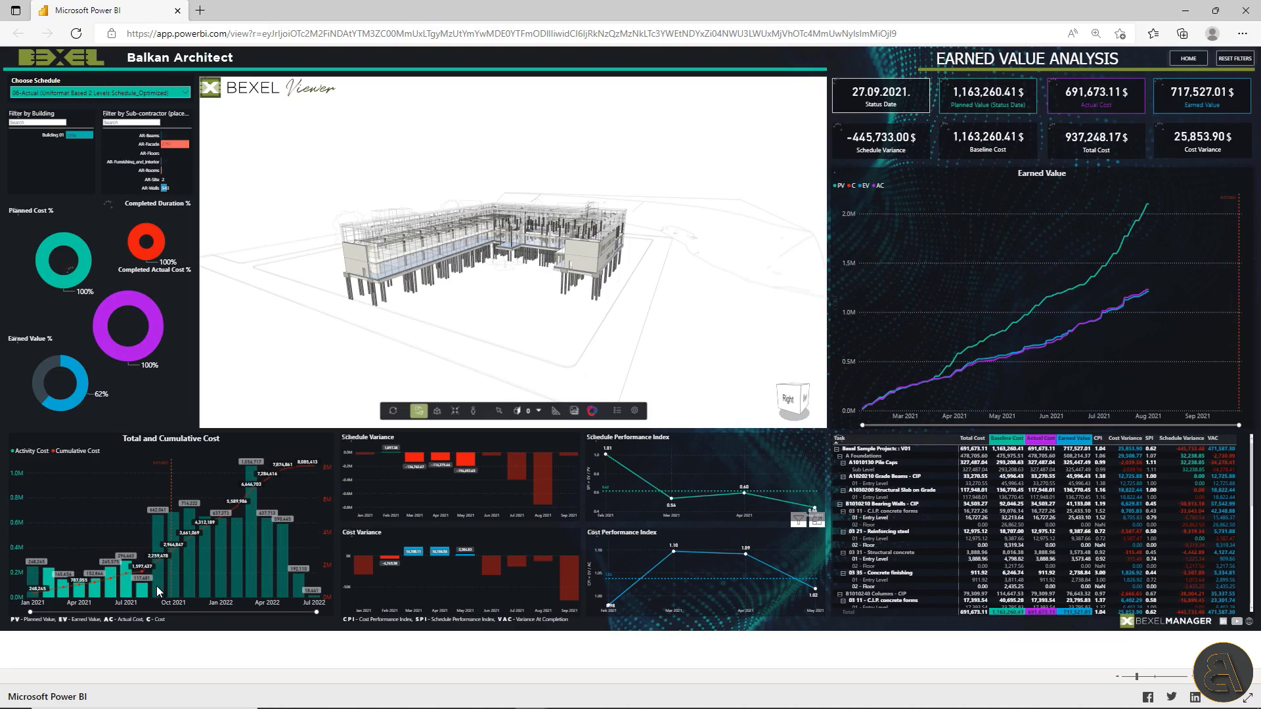
left_click(157, 586)
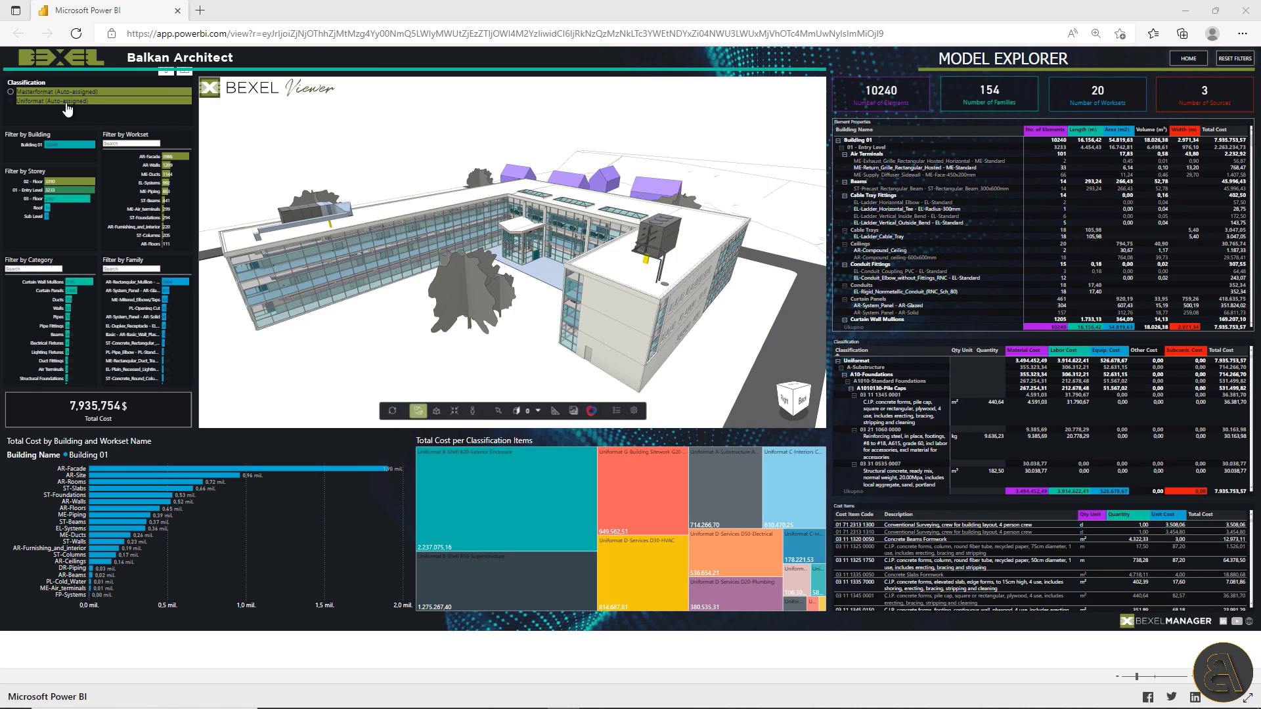
Filter the Model Explorer by the ST-Beams workset, then switch to ST-Foundations.
mouse_move(66, 154)
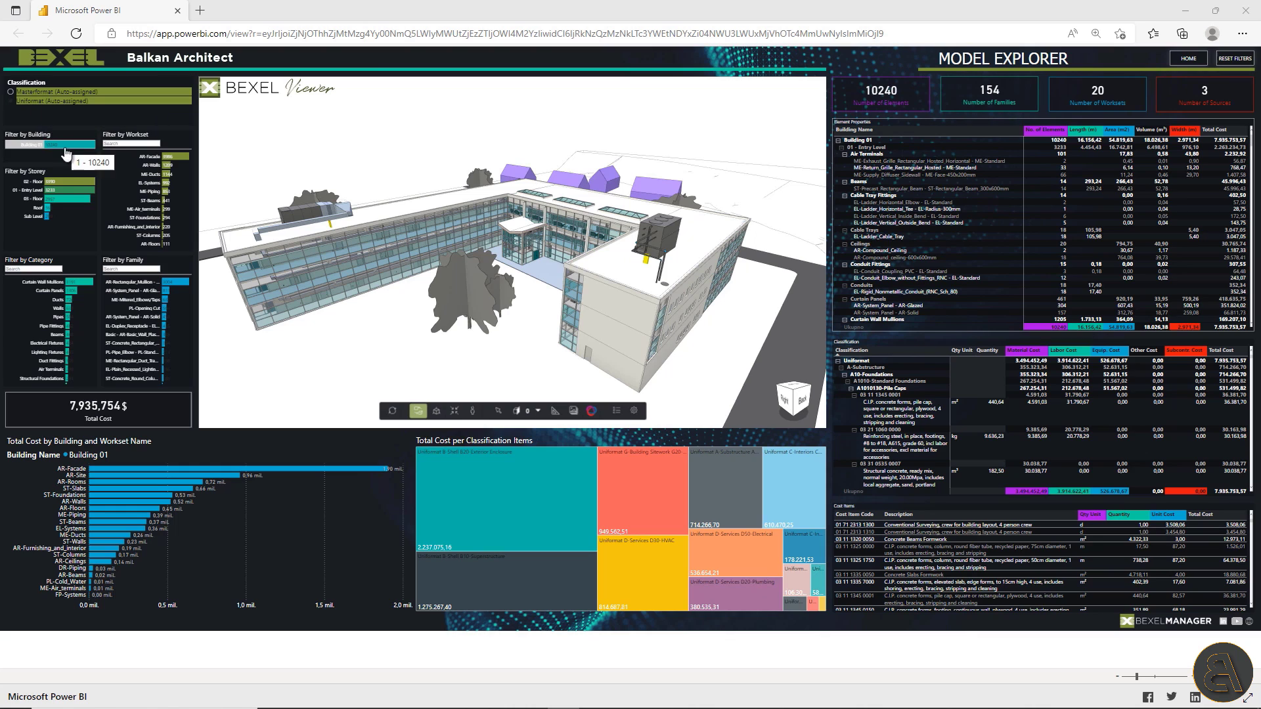
left_click(154, 201)
scroll(424, 291, "up", 5)
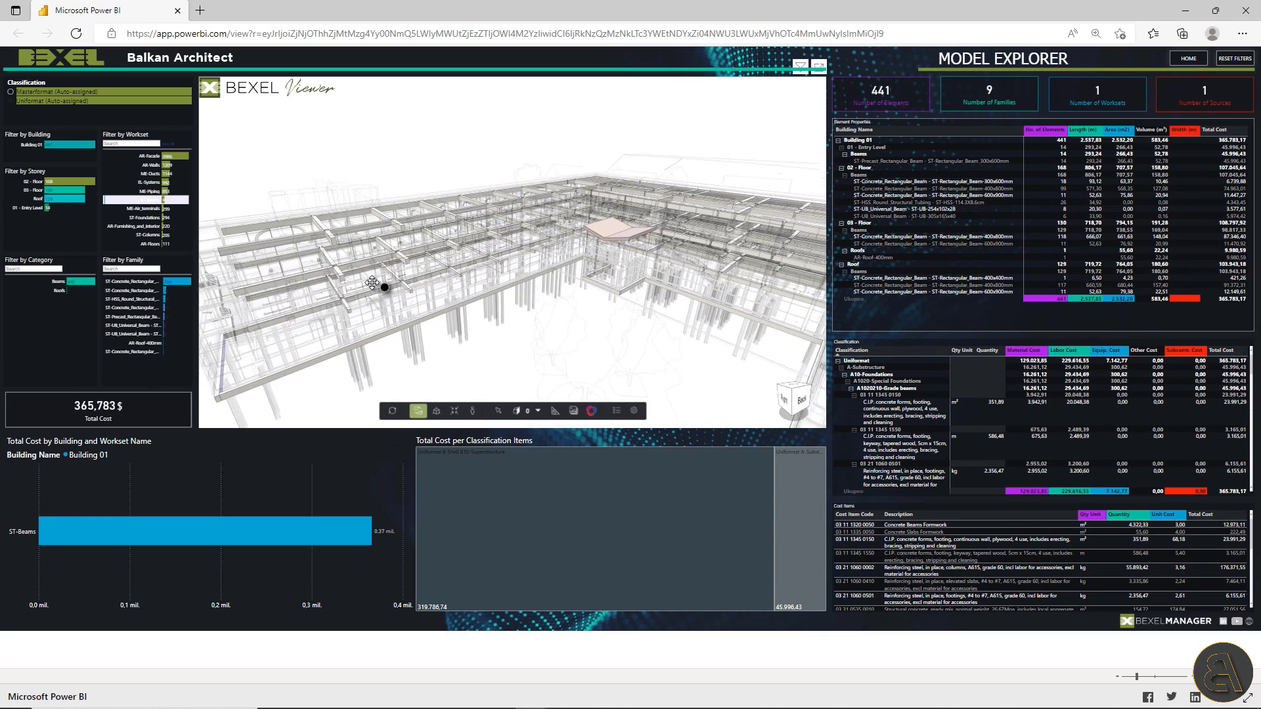
left_click(151, 219)
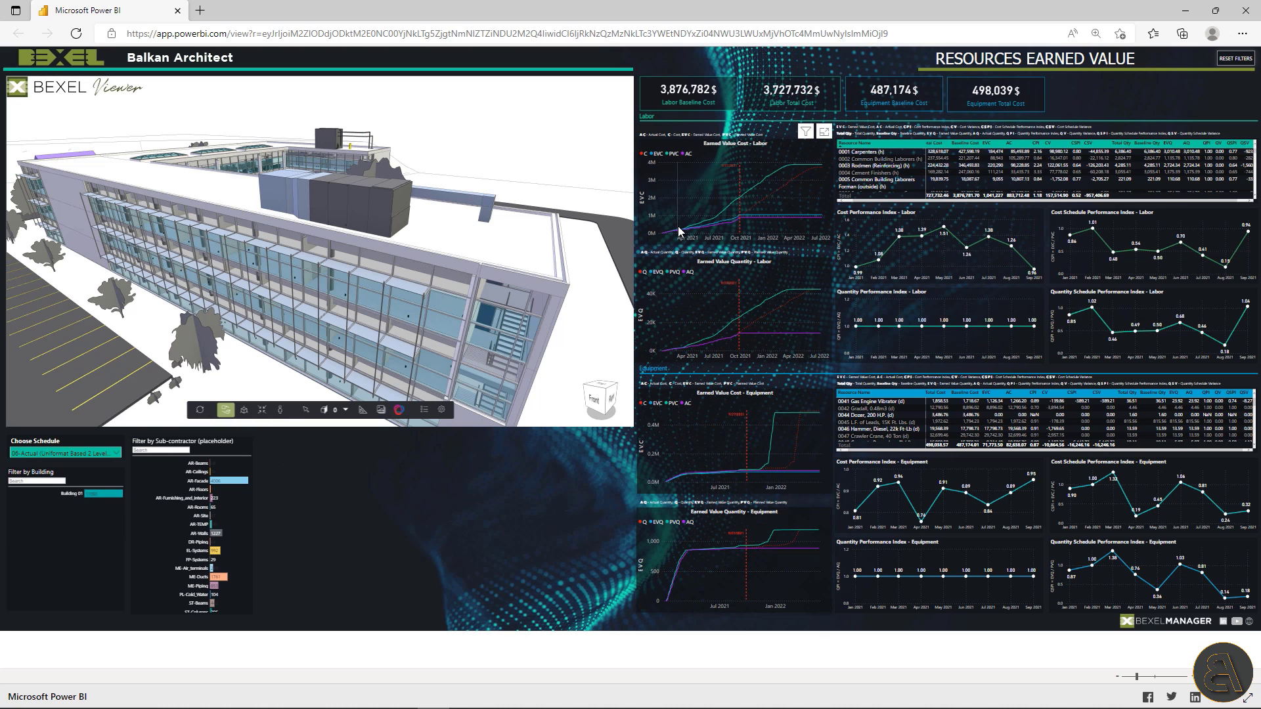
Cross-filter to an early-2021 Labor earned-value point and select a single pile cap in the model.
mouse_move(678, 226)
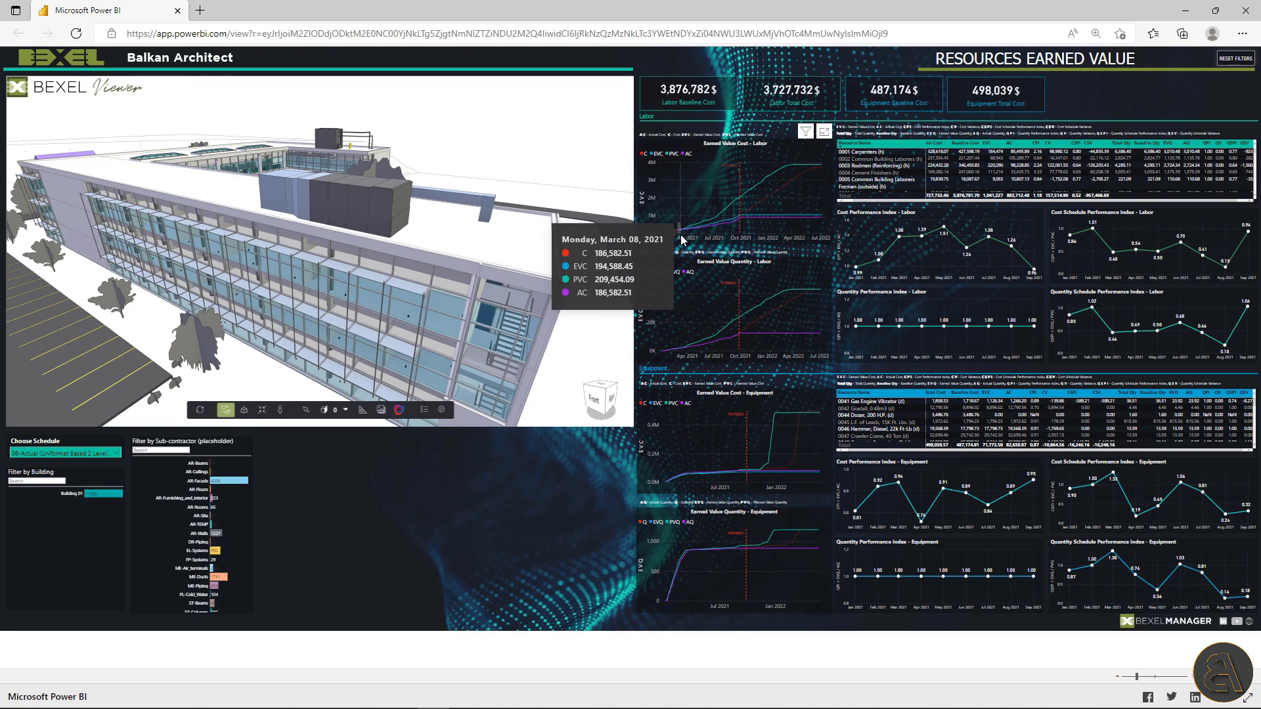
left_click(682, 237)
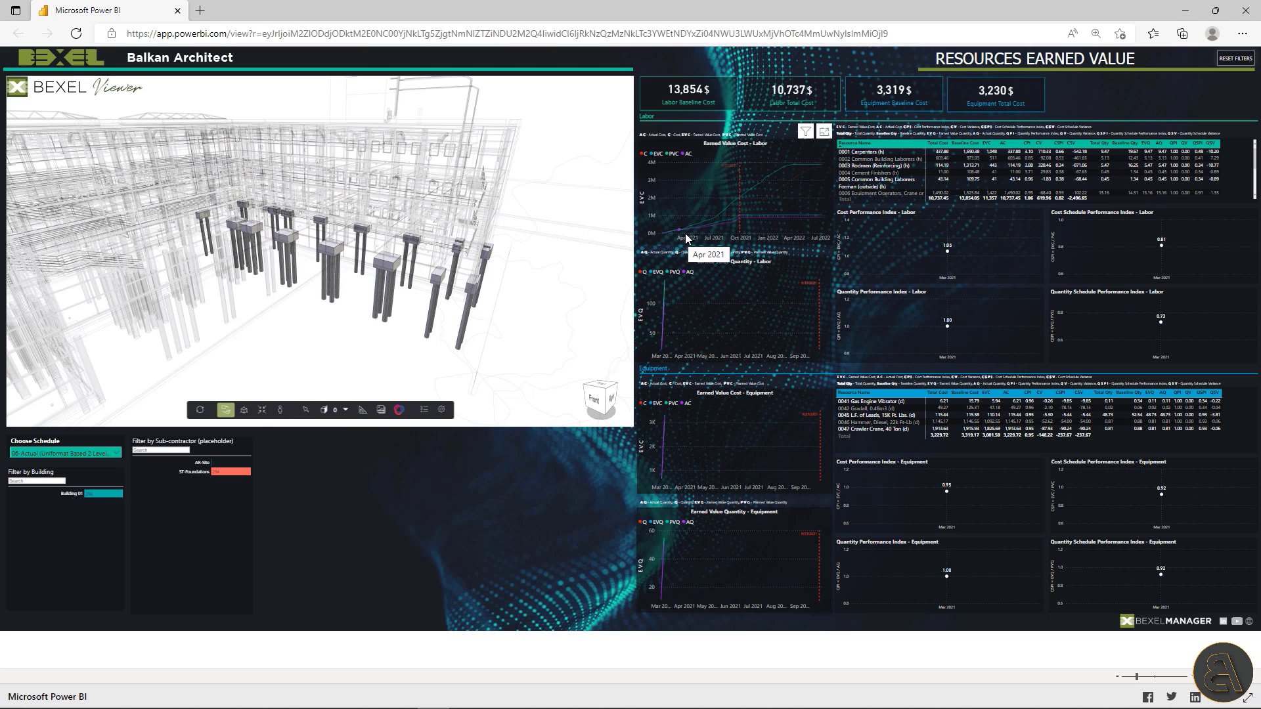
scroll(347, 258, "up", 3)
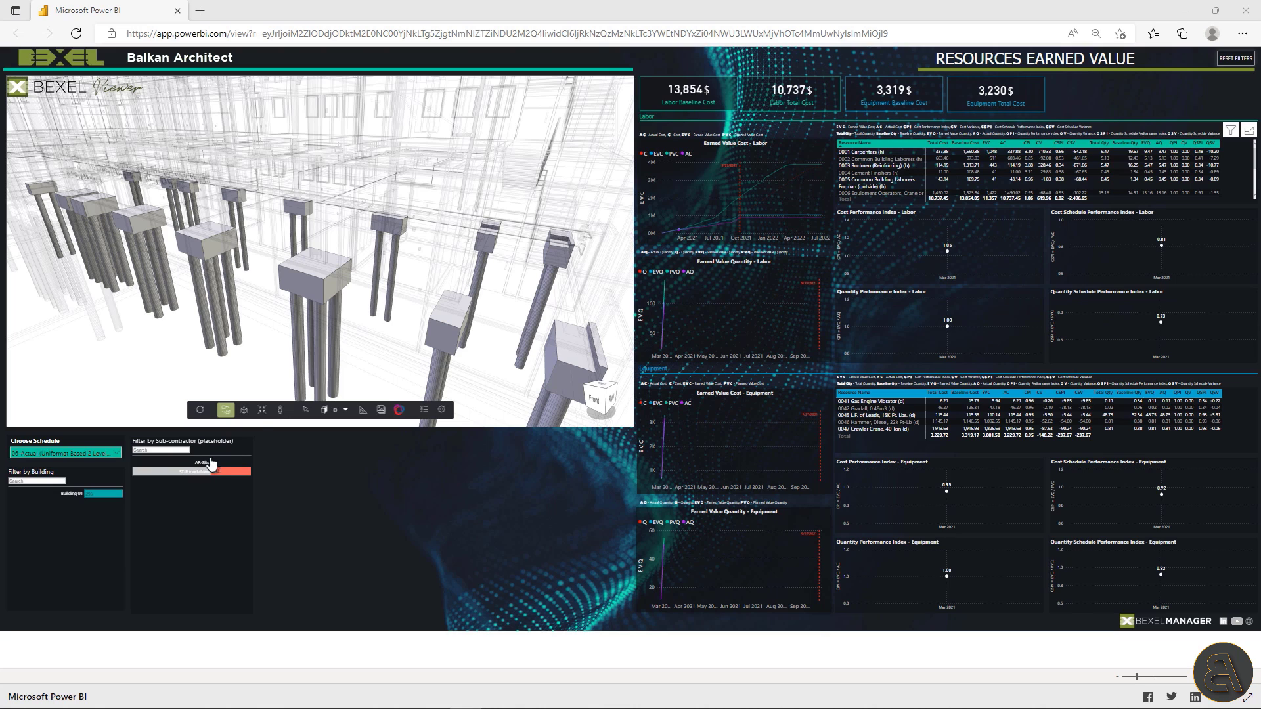
left_click(306, 409)
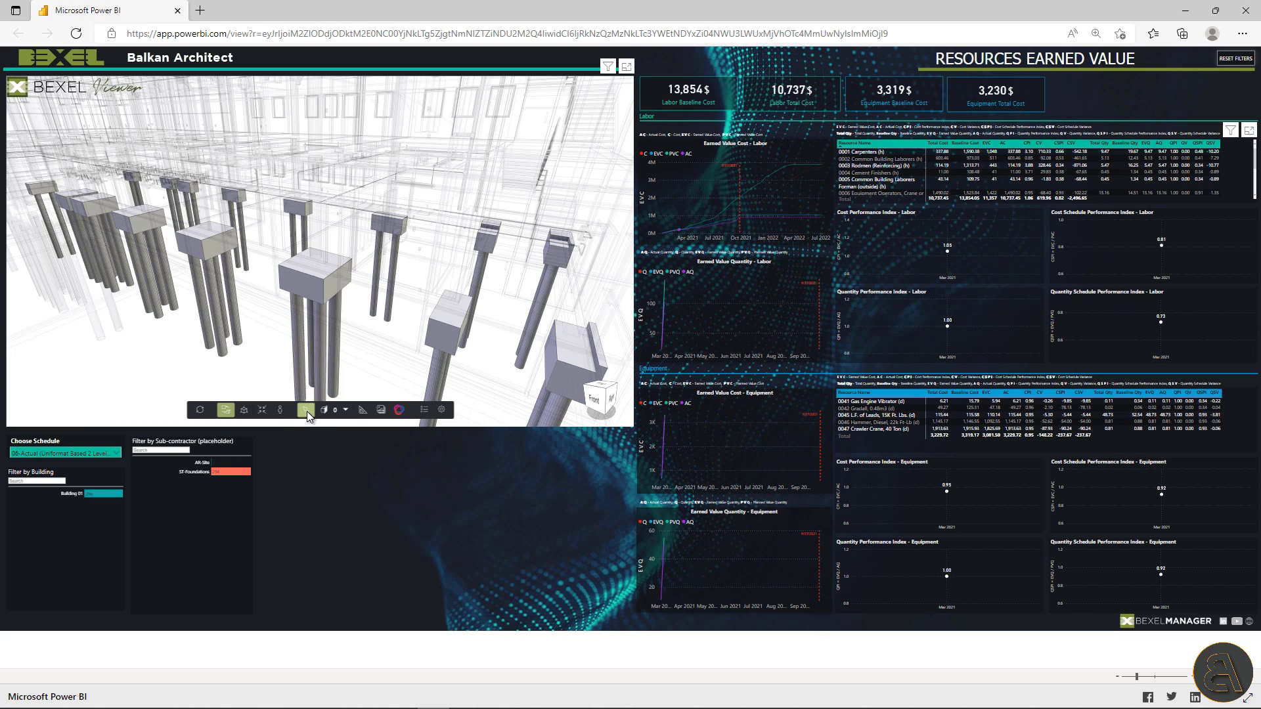
left_click(324, 288)
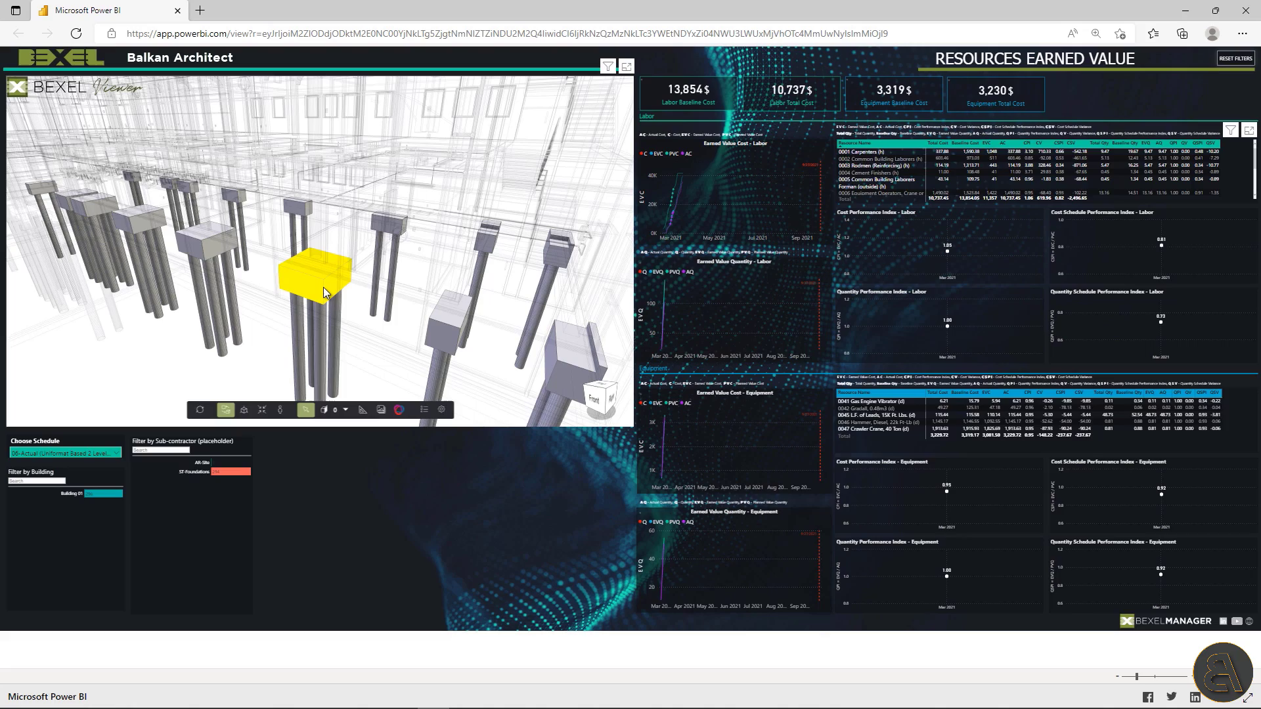